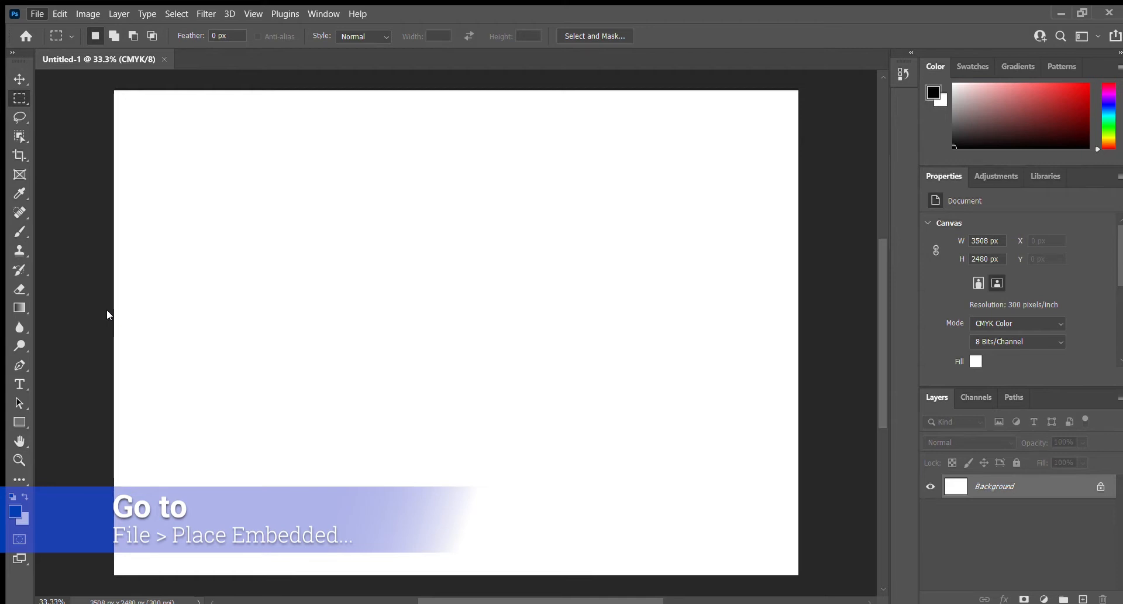
Place DNG_-1077 as an embedded image and scale it to about 62.5% so it covers the canvas
{"action": "left_click", "coordinate": [112, 306]}
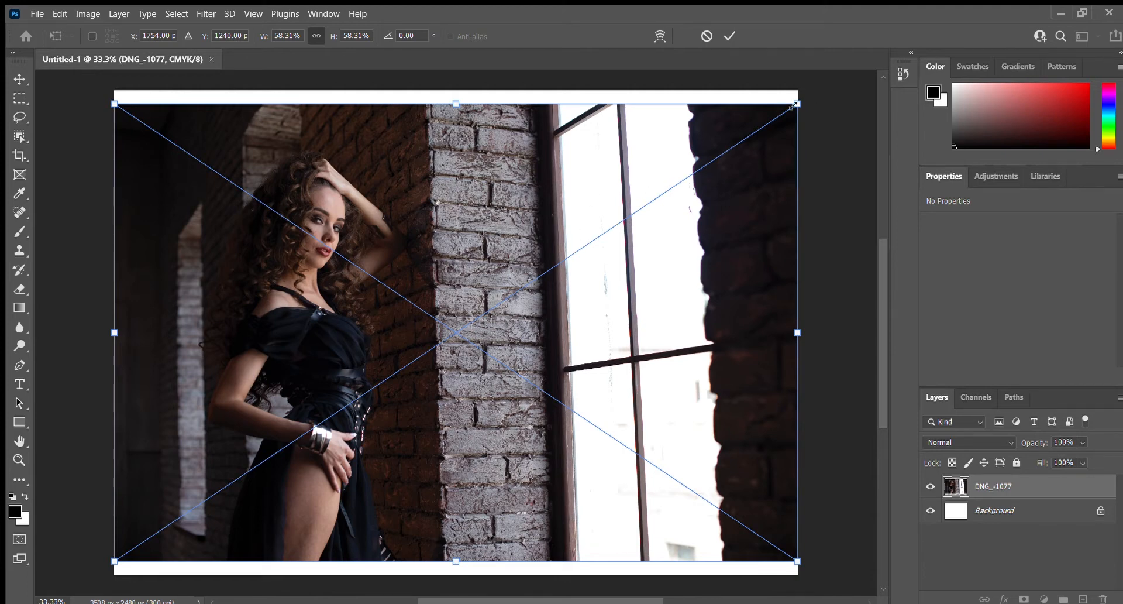
{"action": "left_click_drag", "start_coordinate": [797, 104], "coordinate": [817, 92]}
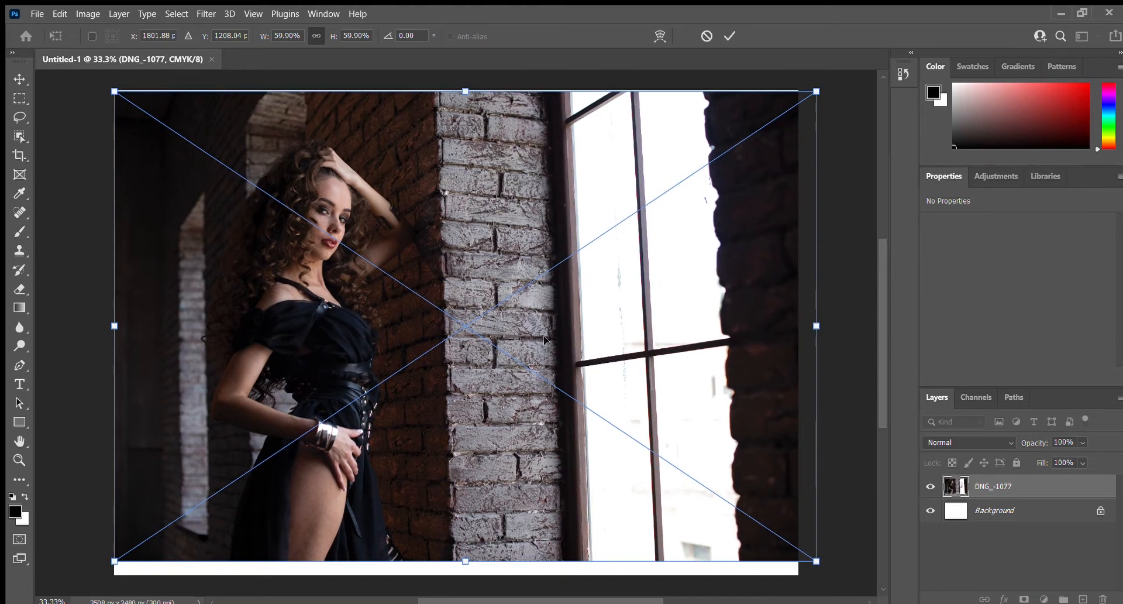
{"action": "left_click_drag", "start_coordinate": [114, 561], "coordinate": [84, 583]}
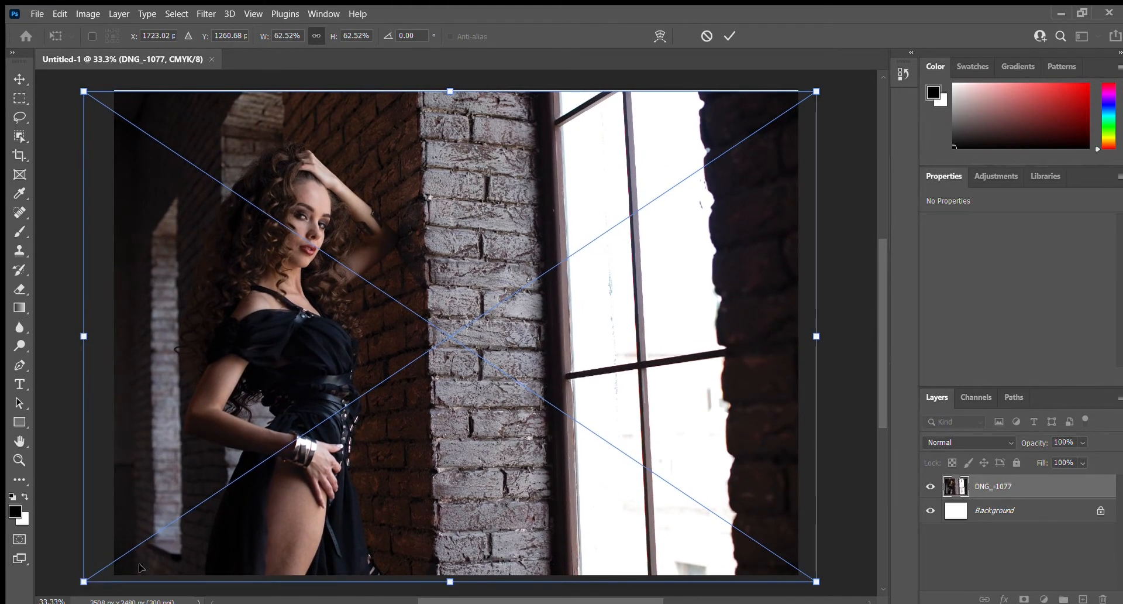
{"action": "key", "text": "Return"}
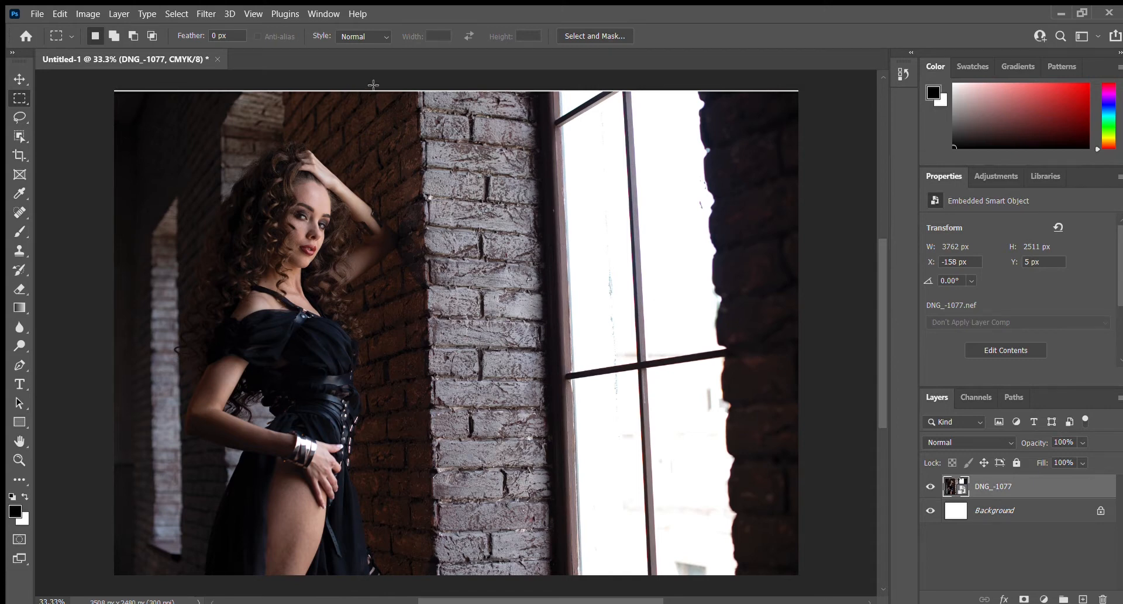
Start a Magnetic Lasso selection in add-to-selection mode, tracing from the woman's raised hand around the elbow and down her side to the hip
{"action": "left_click", "coordinate": [15, 116]}
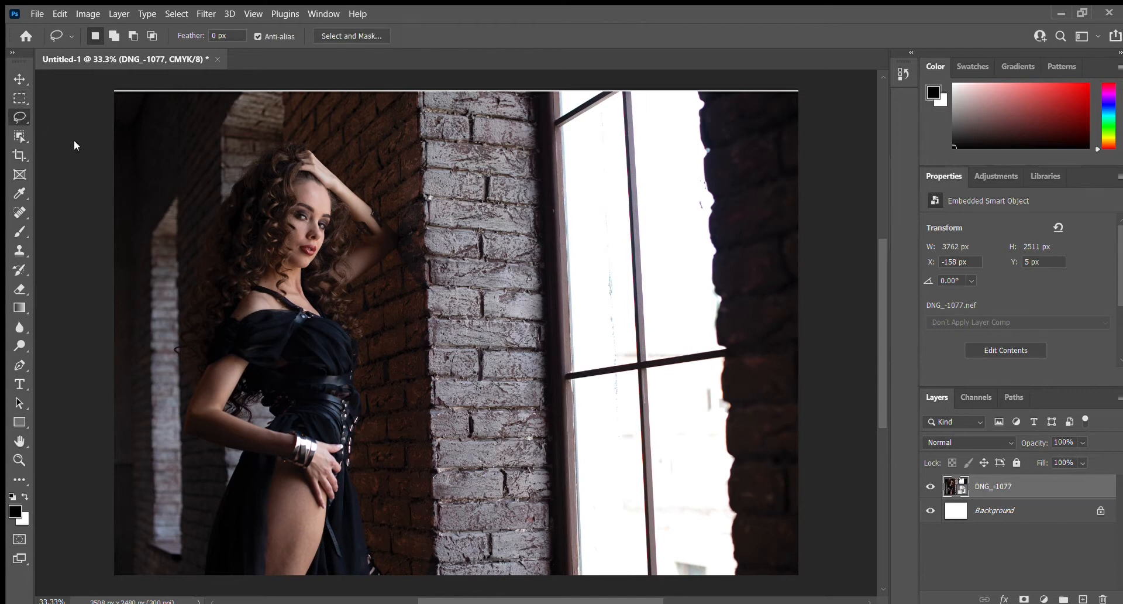
{"action": "key", "text": "shift+l"}
{"action": "key", "text": "shift+l"}
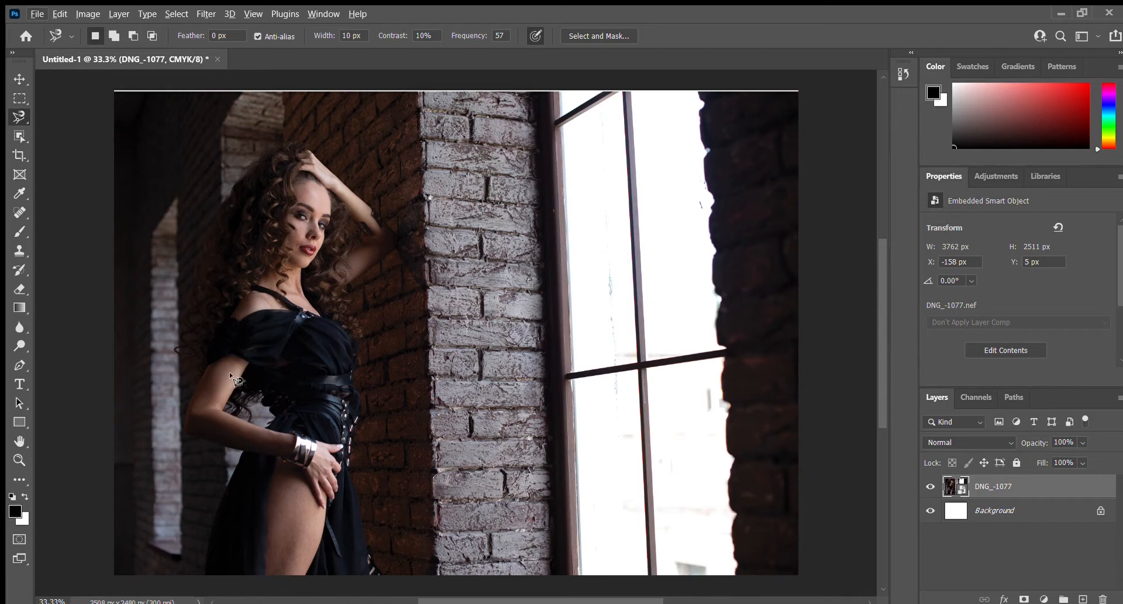
{"action": "key", "text": "z"}
{"action": "mouse_move", "coordinate": [253, 322]}
{"action": "left_mouse_down"}
{"action": "mouse_move", "coordinate": [298, 325]}
{"action": "mouse_move", "coordinate": [371, 363]}
{"action": "mouse_move", "coordinate": [279, 326]}
{"action": "left_mouse_up"}
{"action": "left_click_drag", "start_coordinate": [422, 217], "coordinate": [421, 408]}
{"action": "left_click_drag", "start_coordinate": [303, 311], "coordinate": [340, 307]}
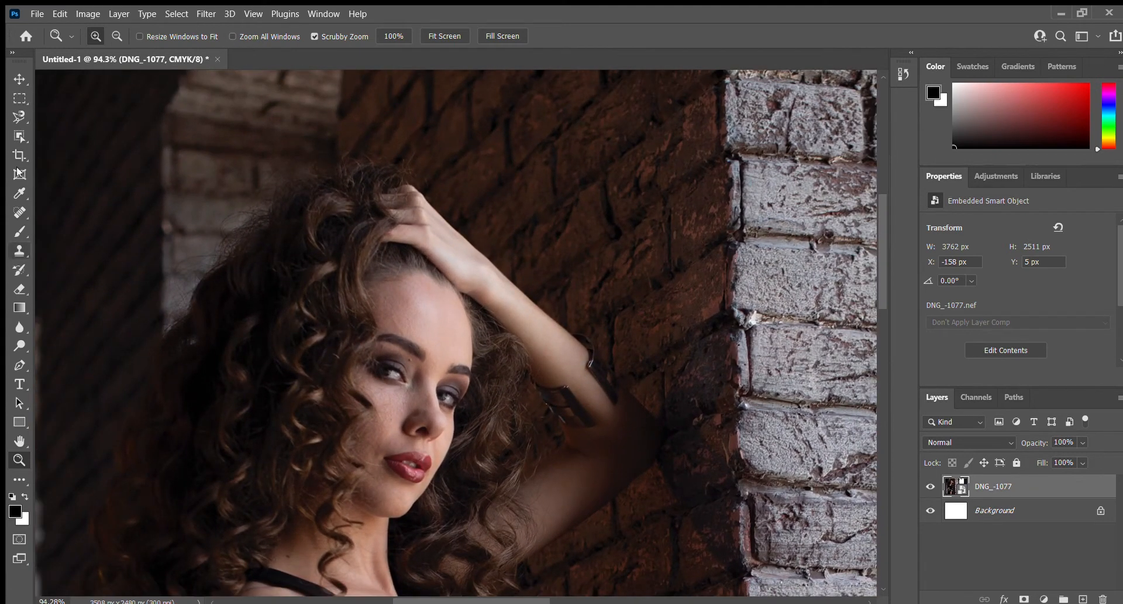
{"action": "left_click", "coordinate": [19, 117]}
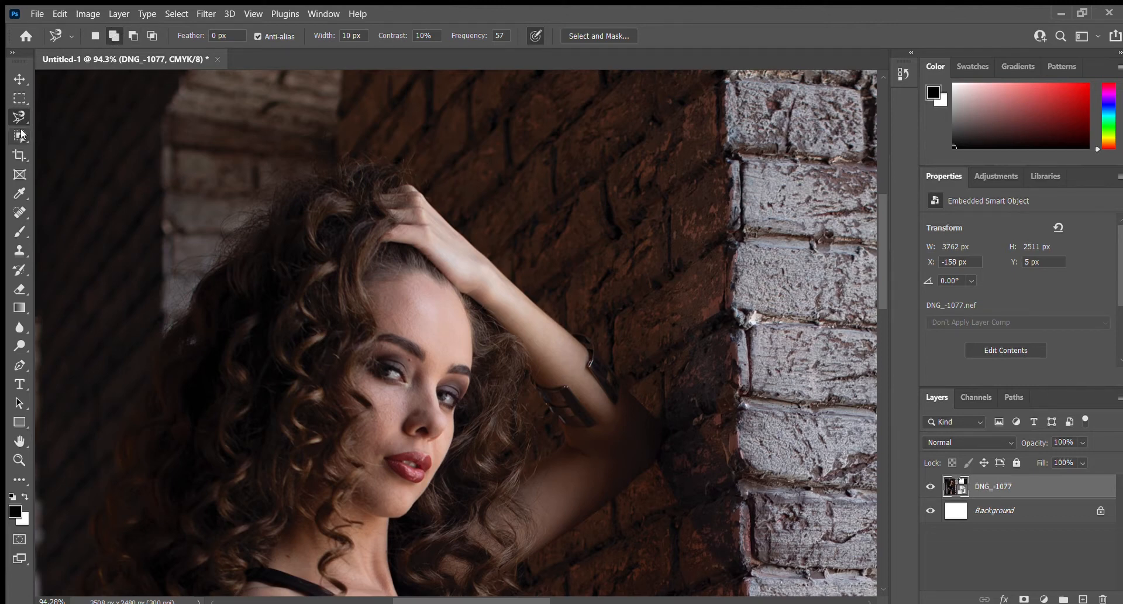
{"action": "left_click", "coordinate": [19, 99]}
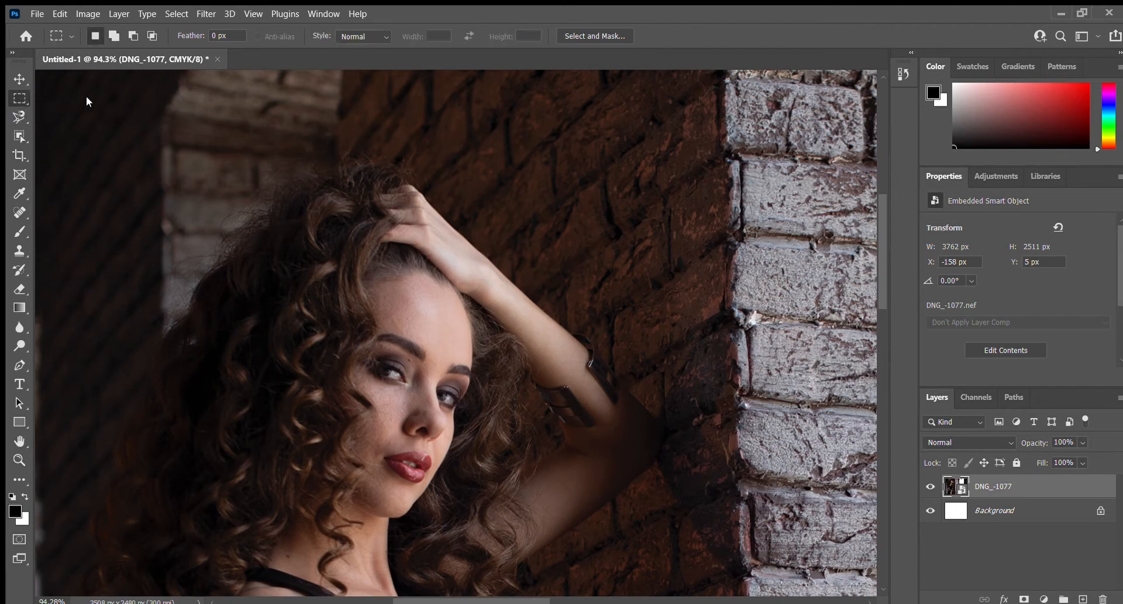
{"action": "left_click", "coordinate": [22, 118]}
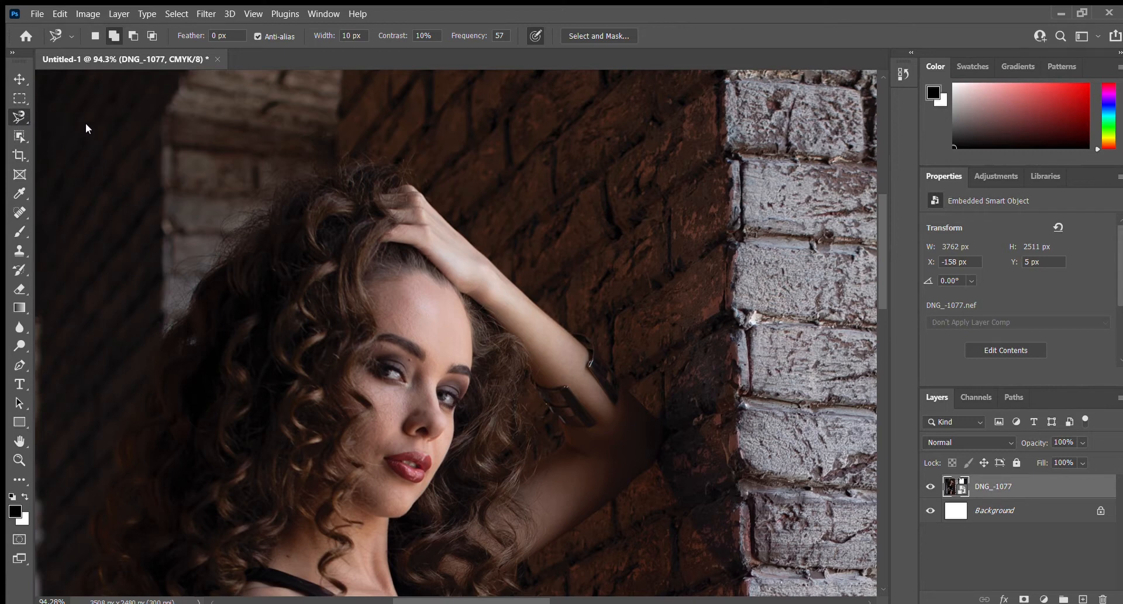
{"action": "left_click", "coordinate": [115, 35]}
{"action": "left_click", "coordinate": [413, 175]}
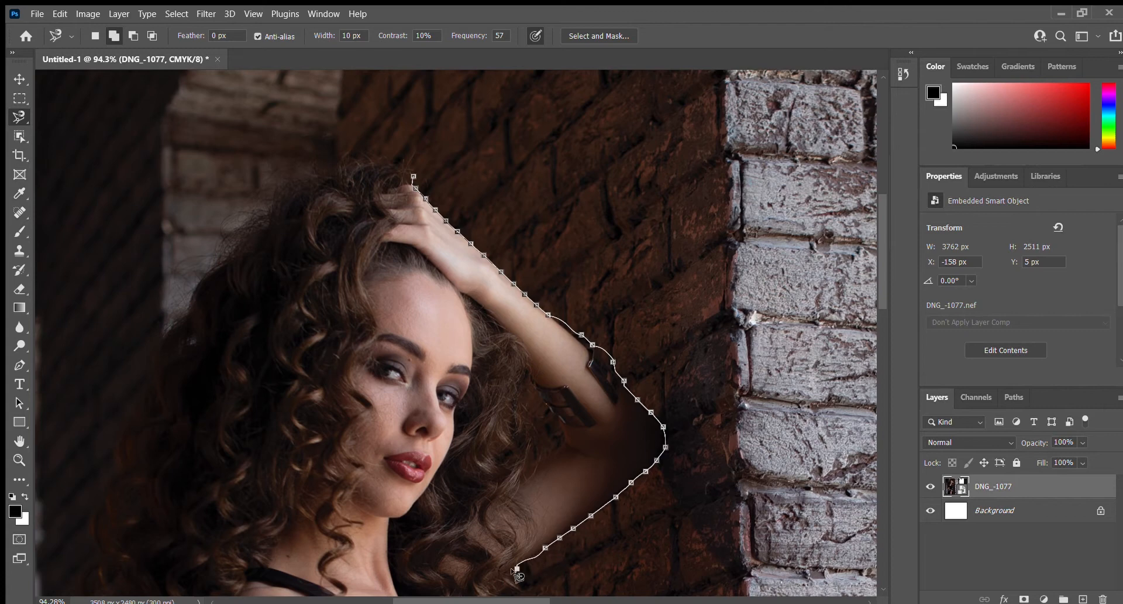
{"action": "mouse_move", "coordinate": [514, 572]}
{"action": "left_mouse_down"}
{"action": "mouse_move", "coordinate": [495, 532]}
{"action": "mouse_move", "coordinate": [479, 330]}
{"action": "mouse_move", "coordinate": [591, 279]}
{"action": "left_mouse_up"}
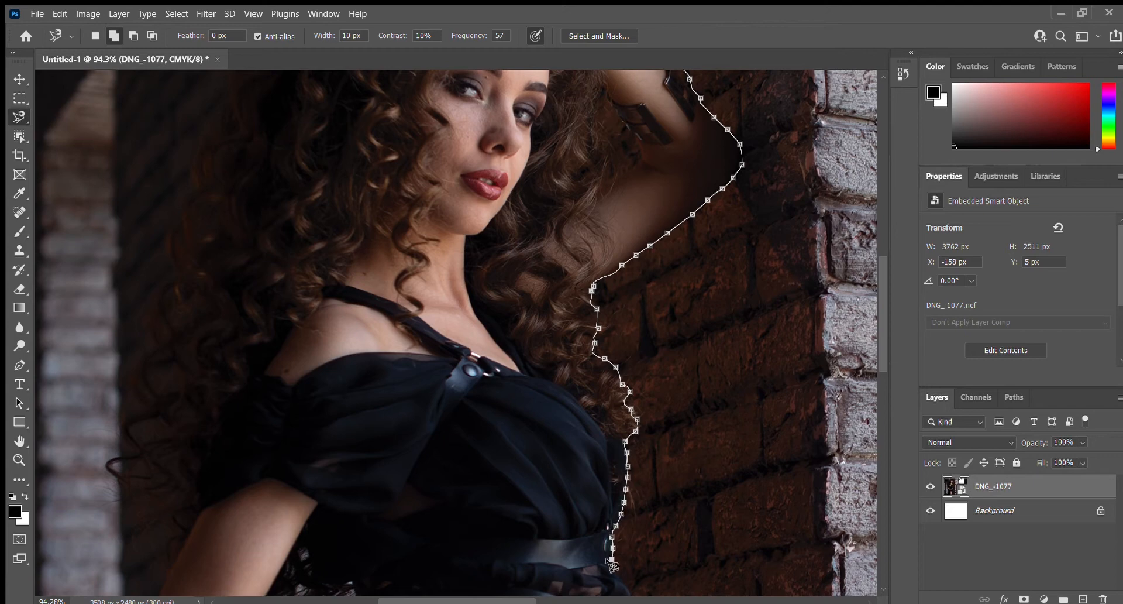
{"action": "mouse_move", "coordinate": [634, 542]}
{"action": "left_mouse_down"}
{"action": "mouse_move", "coordinate": [582, 339]}
{"action": "mouse_move", "coordinate": [592, 267]}
{"action": "left_mouse_up"}
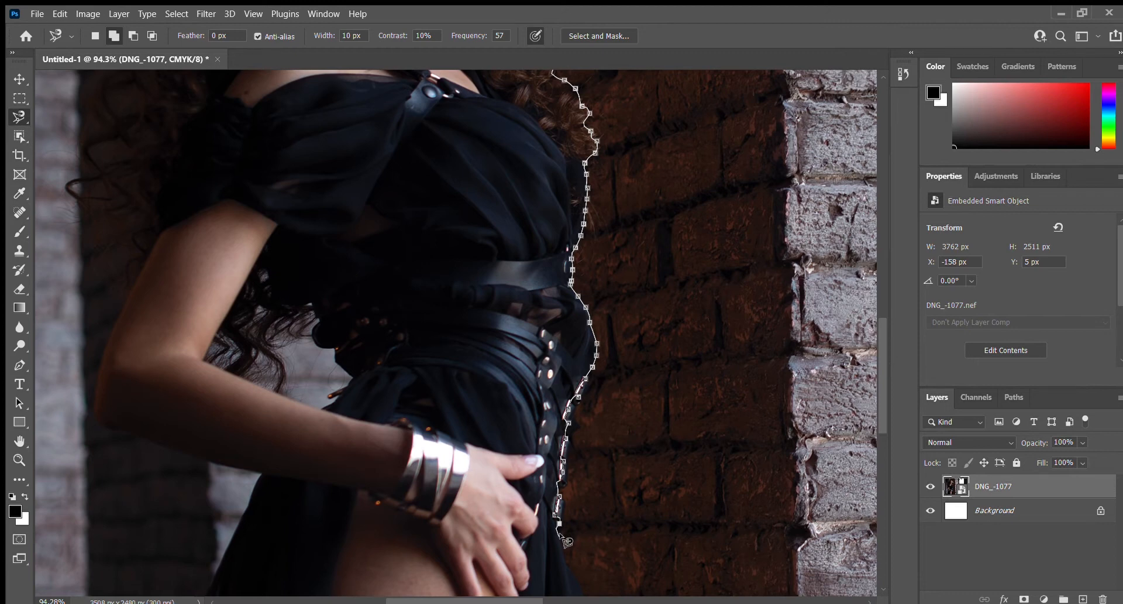
Continue the Magnetic Lasso outline along the dress, canvas edge, bent arm and hair, closing it at the raised hand
{"action": "left_click_drag", "start_coordinate": [563, 534], "coordinate": [512, 232]}
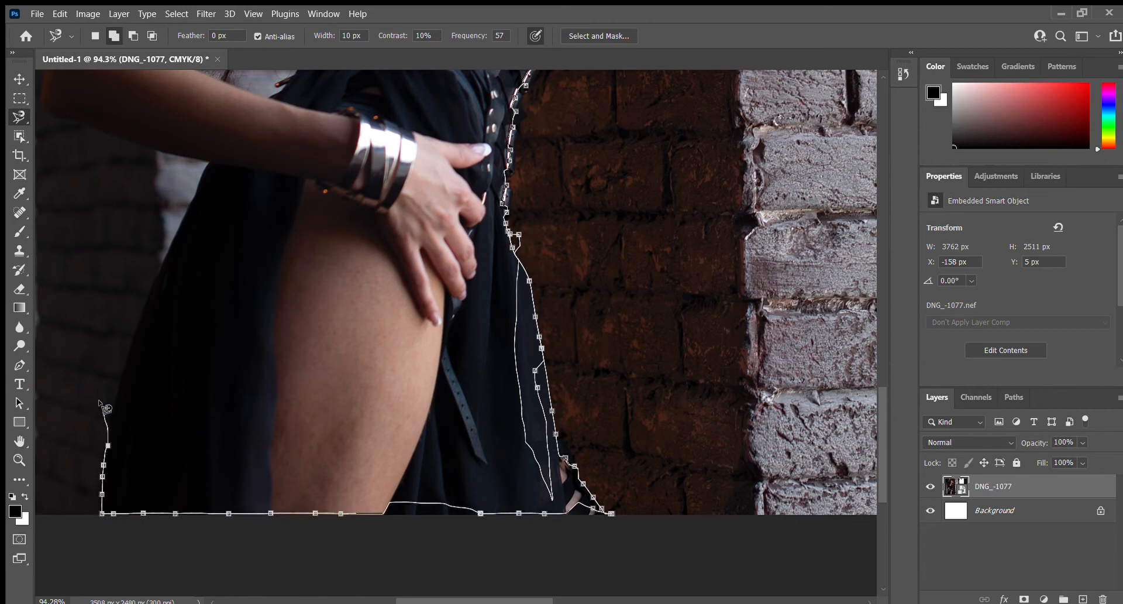
{"action": "mouse_move", "coordinate": [212, 167]}
{"action": "left_mouse_down"}
{"action": "mouse_move", "coordinate": [408, 260]}
{"action": "mouse_move", "coordinate": [517, 356]}
{"action": "left_mouse_up"}
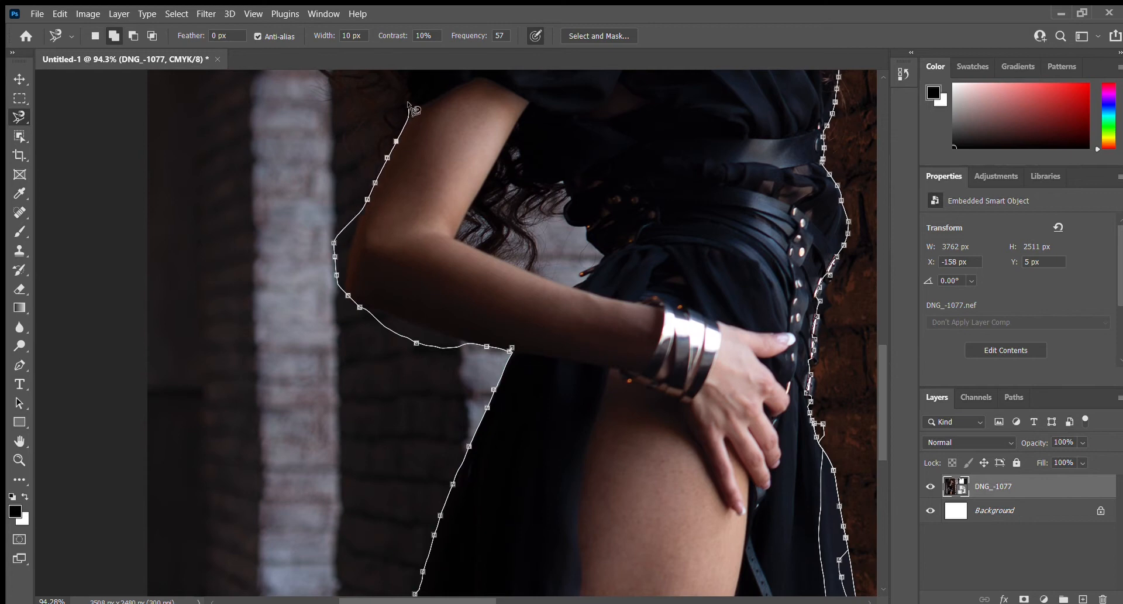
{"action": "mouse_move", "coordinate": [412, 111]}
{"action": "left_mouse_down"}
{"action": "mouse_move", "coordinate": [416, 226]}
{"action": "mouse_move", "coordinate": [379, 371]}
{"action": "left_mouse_up"}
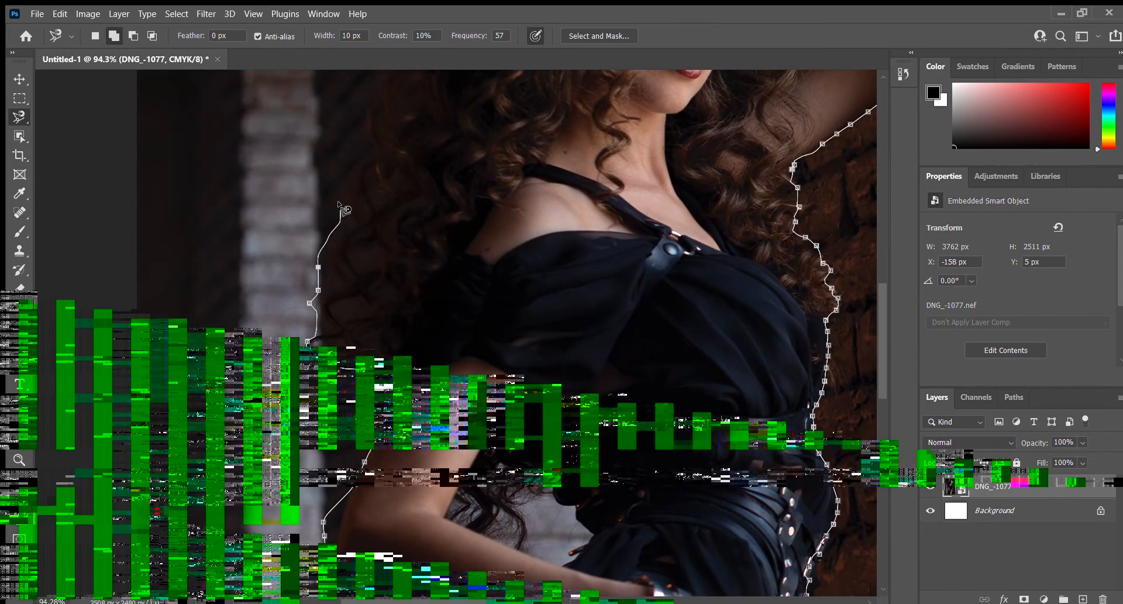
{"action": "mouse_move", "coordinate": [392, 137]}
{"action": "left_mouse_down"}
{"action": "mouse_move", "coordinate": [386, 305]}
{"action": "mouse_move", "coordinate": [365, 399]}
{"action": "left_mouse_up"}
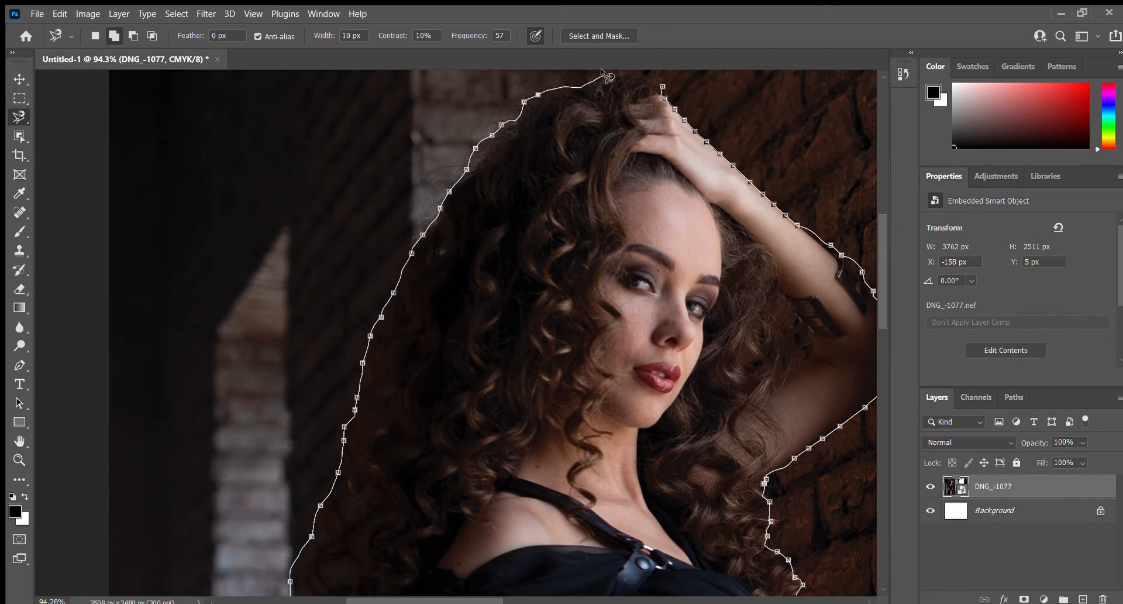
{"action": "left_click_drag", "start_coordinate": [569, 130], "coordinate": [524, 237]}
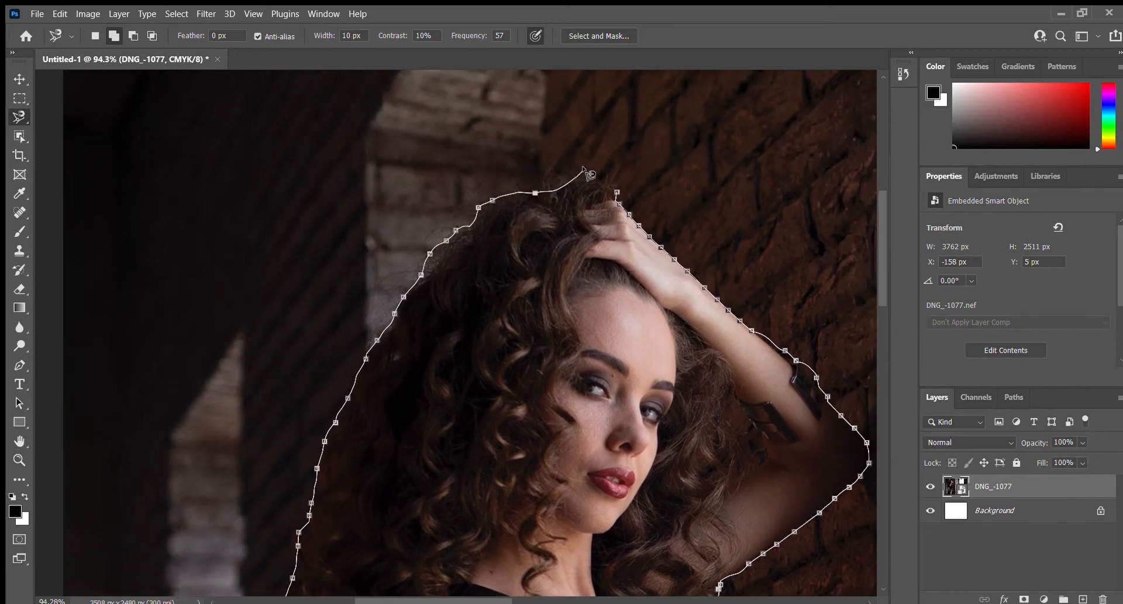
{"action": "left_click", "coordinate": [620, 198]}
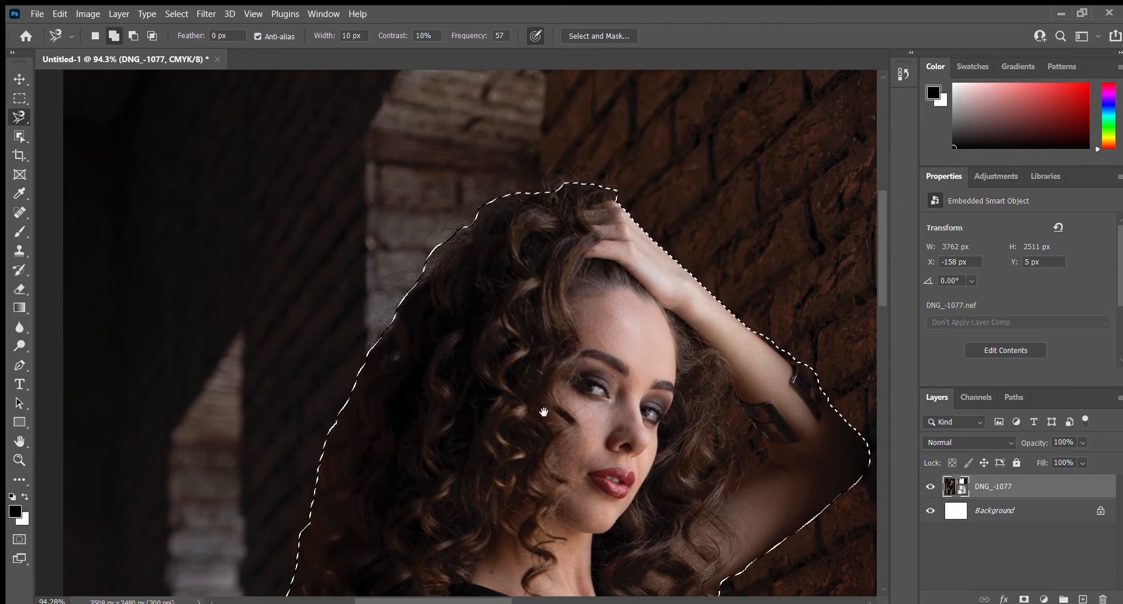
Check the selection down to the dress's lower edge, switch to Quick Mask mode and invert the mask to cover the woman
{"action": "left_click_drag", "start_coordinate": [541, 405], "coordinate": [502, 112]}
{"action": "scroll", "coordinate": [502, 113], "scroll_direction": "down", "scroll_amount": 8}
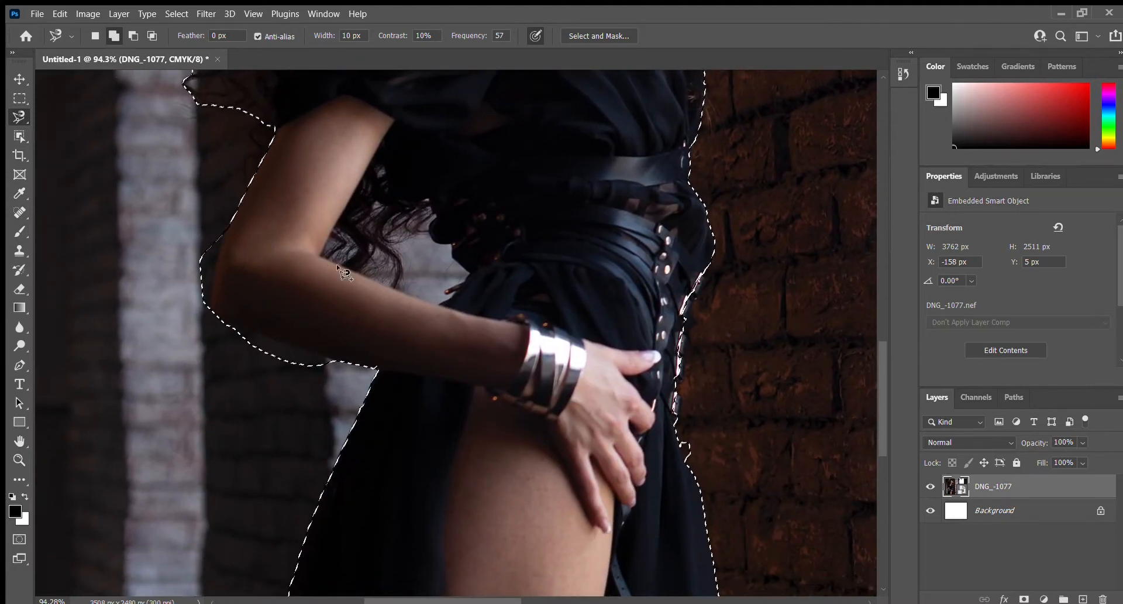
{"action": "left_click_drag", "start_coordinate": [421, 325], "coordinate": [396, 126]}
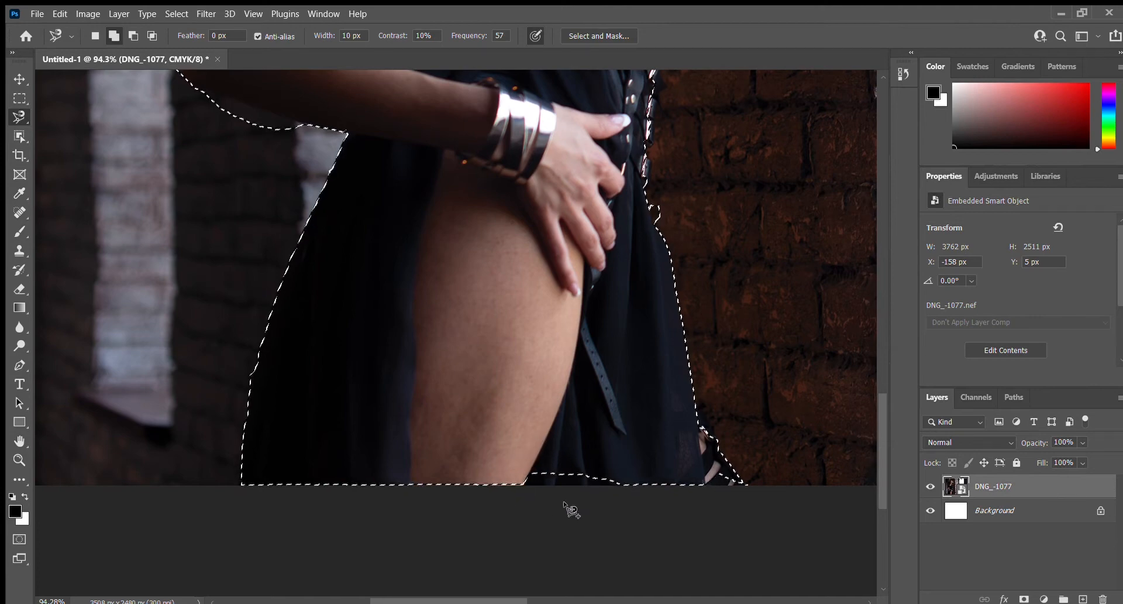
{"action": "mouse_move", "coordinate": [469, 333]}
{"action": "left_mouse_down"}
{"action": "mouse_move", "coordinate": [499, 476]}
{"action": "mouse_move", "coordinate": [548, 558]}
{"action": "left_mouse_up"}
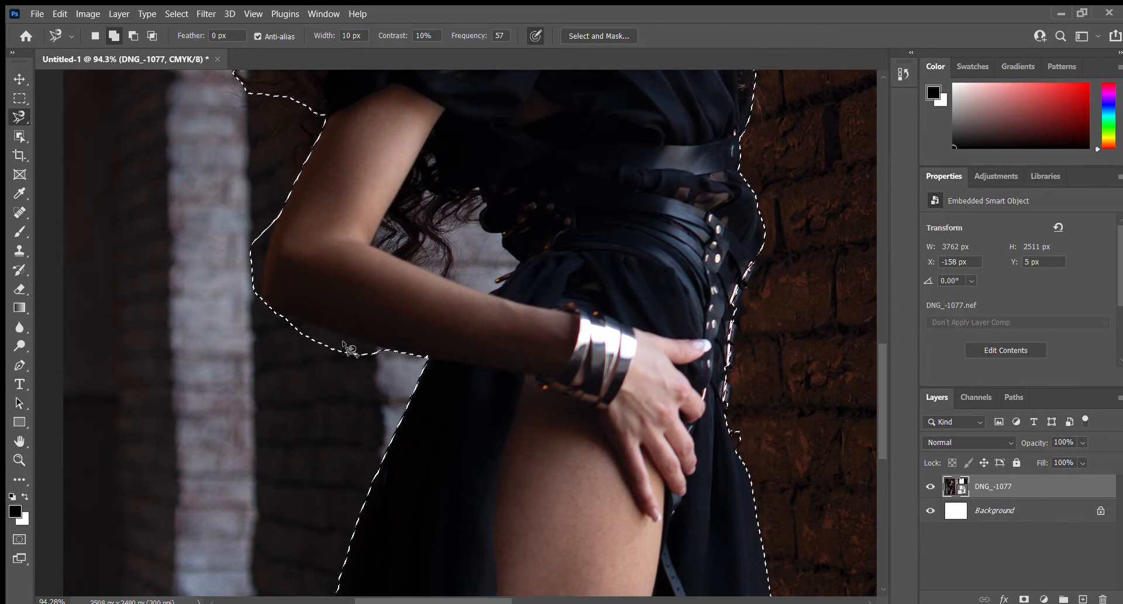
{"action": "left_click", "coordinate": [17, 540]}
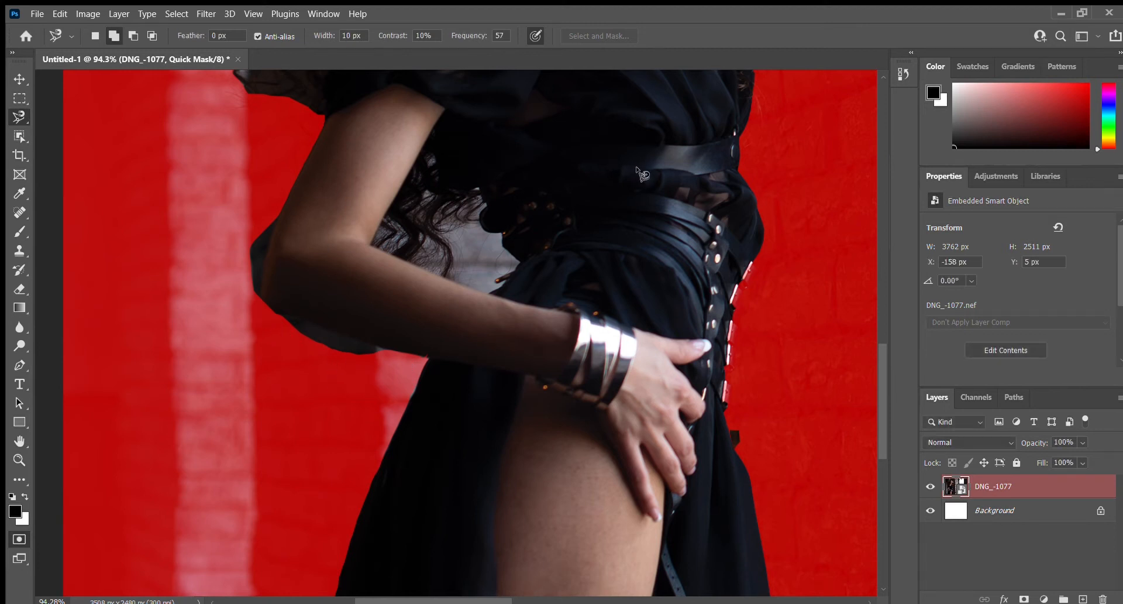
{"action": "key", "text": "ctrl+i"}
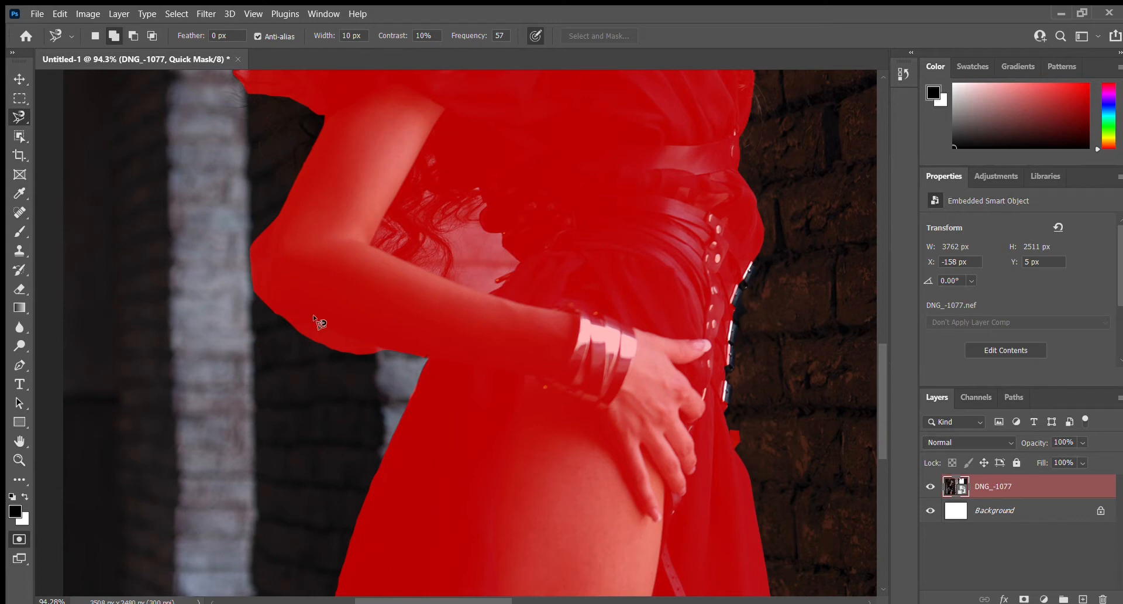
Paint black with the Brush over the unmasked gap along the dress's lower edge beside the leg
{"action": "mouse_move", "coordinate": [589, 341]}
{"action": "left_mouse_down"}
{"action": "mouse_move", "coordinate": [517, 296]}
{"action": "mouse_move", "coordinate": [371, 165]}
{"action": "mouse_move", "coordinate": [371, 127]}
{"action": "left_mouse_up"}
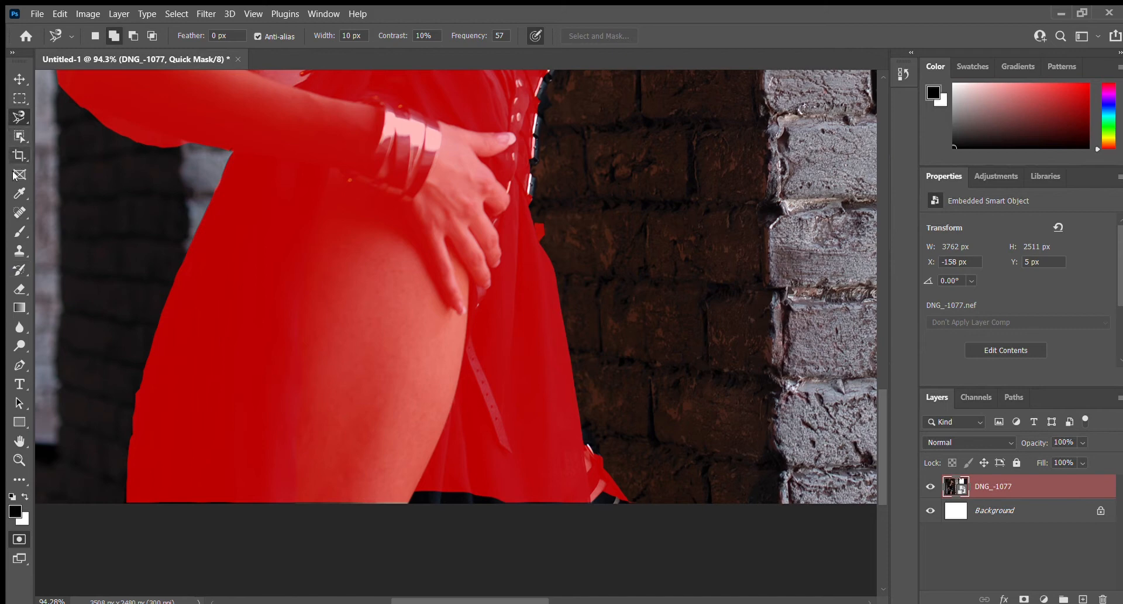
{"action": "key", "text": "b"}
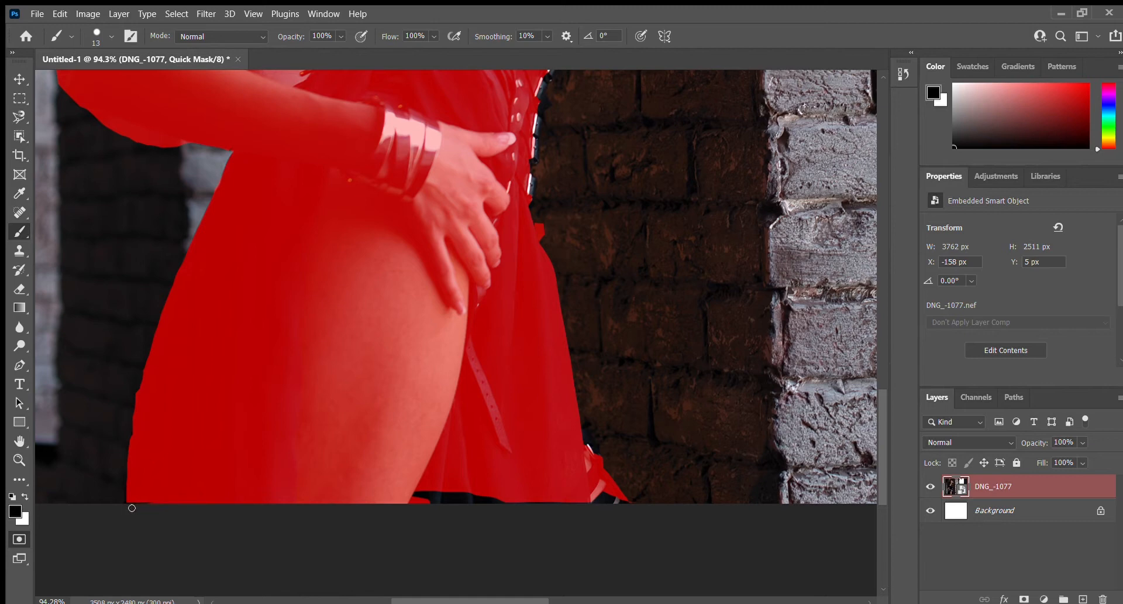
{"action": "left_click_drag", "start_coordinate": [259, 492], "coordinate": [208, 496]}
{"action": "mouse_move", "coordinate": [405, 513]}
{"action": "left_mouse_down"}
{"action": "mouse_move", "coordinate": [438, 475]}
{"action": "mouse_move", "coordinate": [505, 514]}
{"action": "mouse_move", "coordinate": [571, 496]}
{"action": "left_mouse_up"}
Paint the missing trim at the dress's lower corner into the mask with a 10 px brush
{"action": "key", "text": "z"}
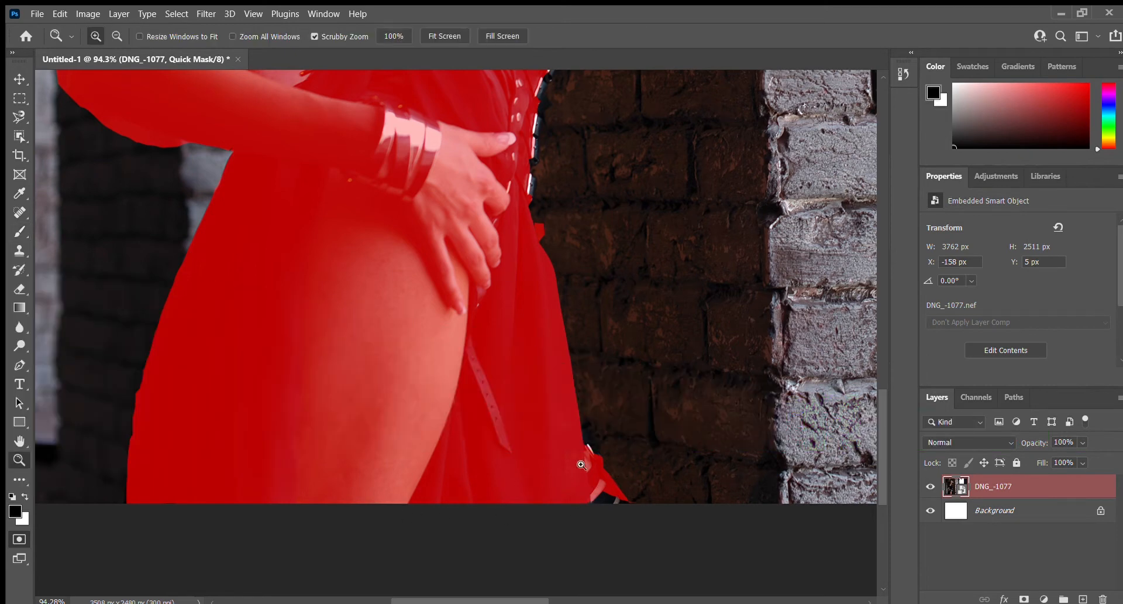
{"action": "mouse_move", "coordinate": [562, 446]}
{"action": "left_mouse_down"}
{"action": "mouse_move", "coordinate": [612, 471]}
{"action": "mouse_move", "coordinate": [514, 424]}
{"action": "left_mouse_up"}
{"action": "left_click_drag", "start_coordinate": [455, 352], "coordinate": [464, 371]}
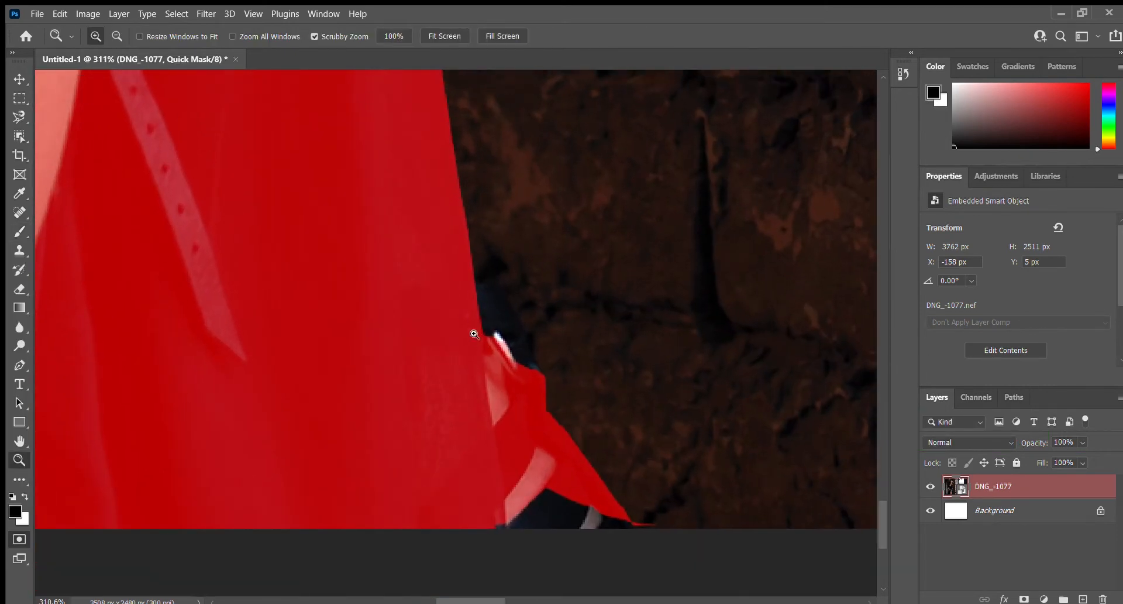
{"action": "key", "text": "b"}
{"action": "mouse_move", "coordinate": [481, 333]}
{"action": "left_mouse_down"}
{"action": "mouse_move", "coordinate": [470, 301]}
{"action": "mouse_move", "coordinate": [493, 296]}
{"action": "mouse_move", "coordinate": [538, 393]}
{"action": "mouse_move", "coordinate": [500, 345]}
{"action": "mouse_move", "coordinate": [534, 444]}
{"action": "mouse_move", "coordinate": [509, 502]}
{"action": "mouse_move", "coordinate": [526, 535]}
{"action": "mouse_move", "coordinate": [623, 526]}
{"action": "mouse_move", "coordinate": [668, 545]}
{"action": "left_mouse_up"}
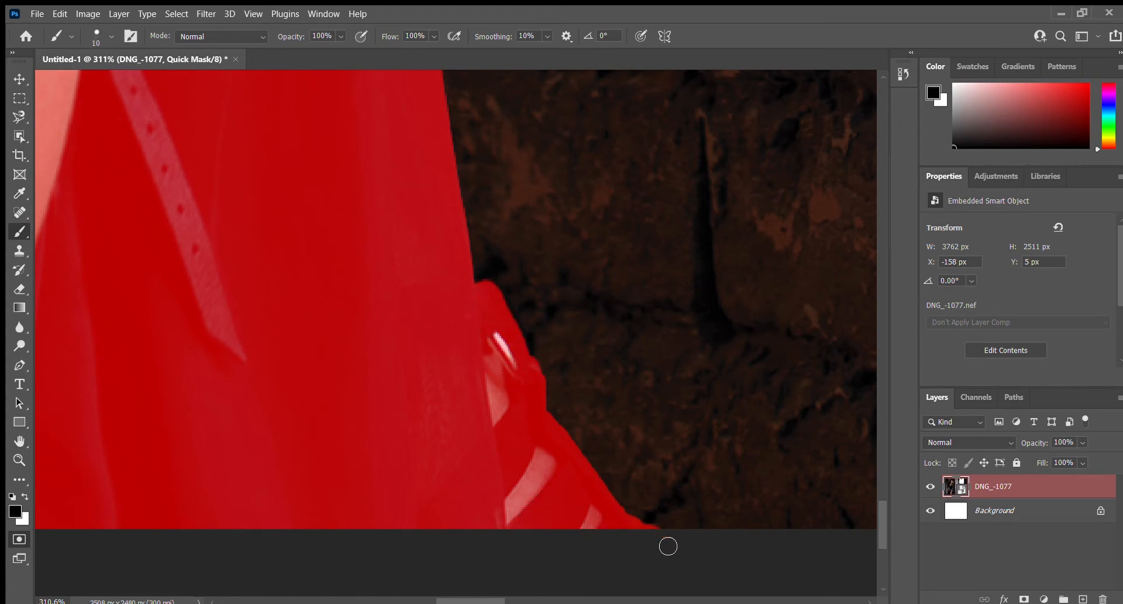
Erase the stray patch of mask that spills onto the brick wall beside the hip
{"action": "left_click_drag", "start_coordinate": [431, 390], "coordinate": [486, 507]}
{"action": "key", "text": "e"}
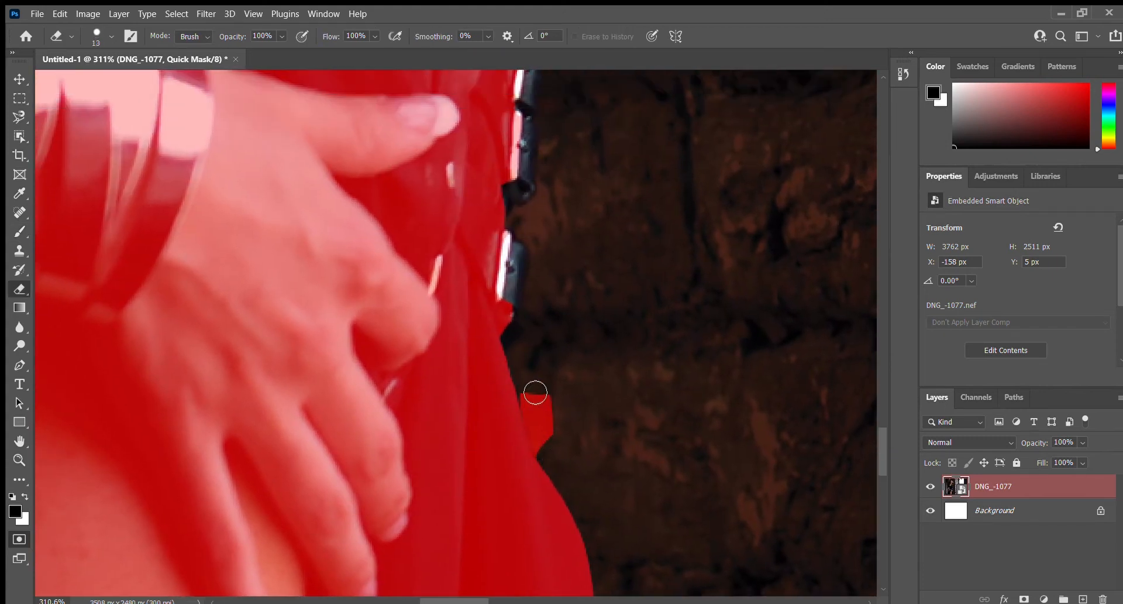
{"action": "mouse_move", "coordinate": [535, 392]}
{"action": "left_mouse_down"}
{"action": "mouse_move", "coordinate": [557, 423]}
{"action": "mouse_move", "coordinate": [531, 389]}
{"action": "mouse_move", "coordinate": [539, 431]}
{"action": "mouse_move", "coordinate": [560, 424]}
{"action": "left_mouse_up"}
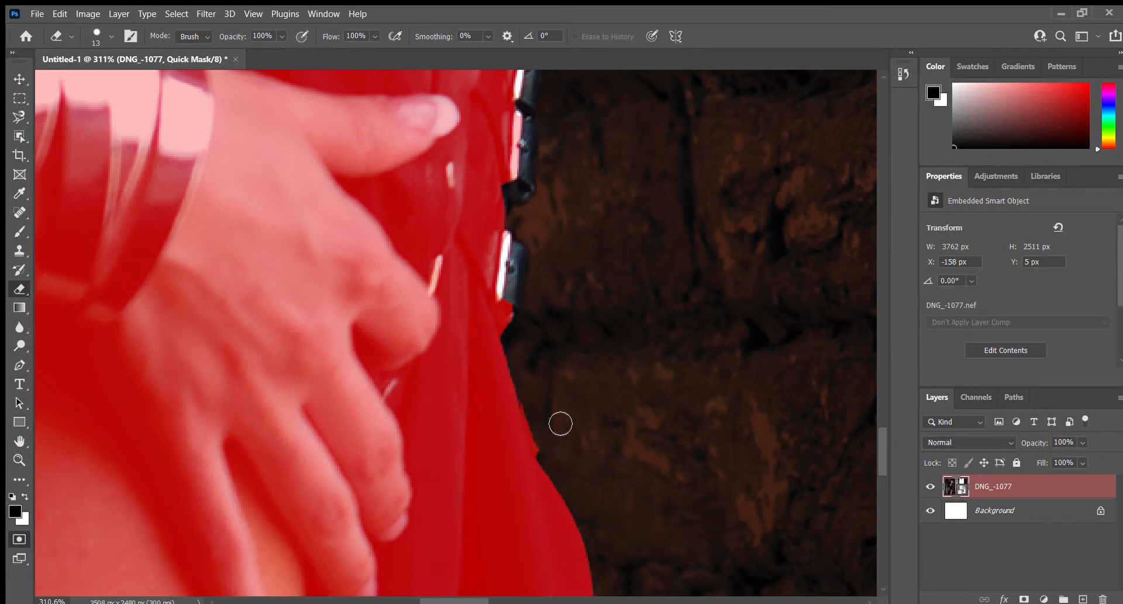
Paint the uncovered metal studs and trim along the dress's side, from the hip up to the waist, with a 10 px brush
{"action": "key", "text": "bracketleft"}
{"action": "key", "text": "bracketleft"}
{"action": "key", "text": "bracketleft"}
{"action": "key", "text": "bracketleft"}
{"action": "key", "text": "bracketleft"}
{"action": "key", "text": "b"}
{"action": "left_click_drag", "start_coordinate": [500, 237], "coordinate": [499, 317]}
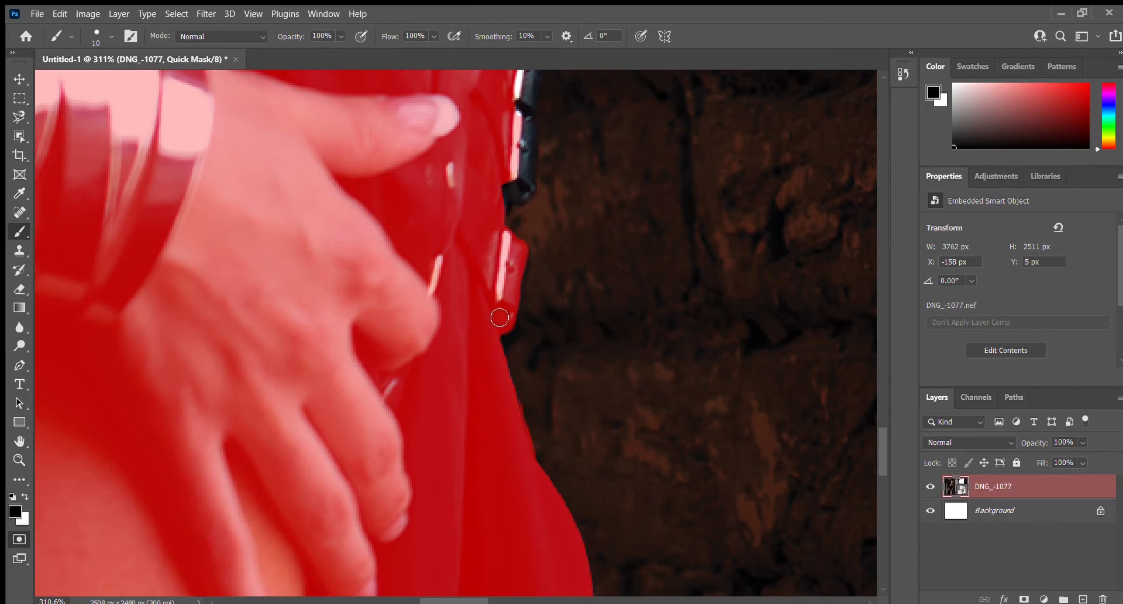
{"action": "mouse_move", "coordinate": [522, 183]}
{"action": "left_mouse_down"}
{"action": "mouse_move", "coordinate": [503, 349]}
{"action": "mouse_move", "coordinate": [499, 255]}
{"action": "mouse_move", "coordinate": [502, 345]}
{"action": "left_mouse_up"}
{"action": "left_click_drag", "start_coordinate": [485, 228], "coordinate": [415, 438]}
{"action": "left_click_drag", "start_coordinate": [466, 278], "coordinate": [448, 328]}
{"action": "mouse_move", "coordinate": [477, 285]}
{"action": "left_mouse_down"}
{"action": "mouse_move", "coordinate": [448, 328]}
{"action": "mouse_move", "coordinate": [482, 231]}
{"action": "mouse_move", "coordinate": [502, 239]}
{"action": "mouse_move", "coordinate": [447, 344]}
{"action": "mouse_move", "coordinate": [439, 387]}
{"action": "mouse_move", "coordinate": [449, 360]}
{"action": "mouse_move", "coordinate": [472, 373]}
{"action": "mouse_move", "coordinate": [447, 357]}
{"action": "mouse_move", "coordinate": [485, 379]}
{"action": "mouse_move", "coordinate": [463, 325]}
{"action": "mouse_move", "coordinate": [474, 375]}
{"action": "mouse_move", "coordinate": [437, 397]}
{"action": "left_mouse_up"}
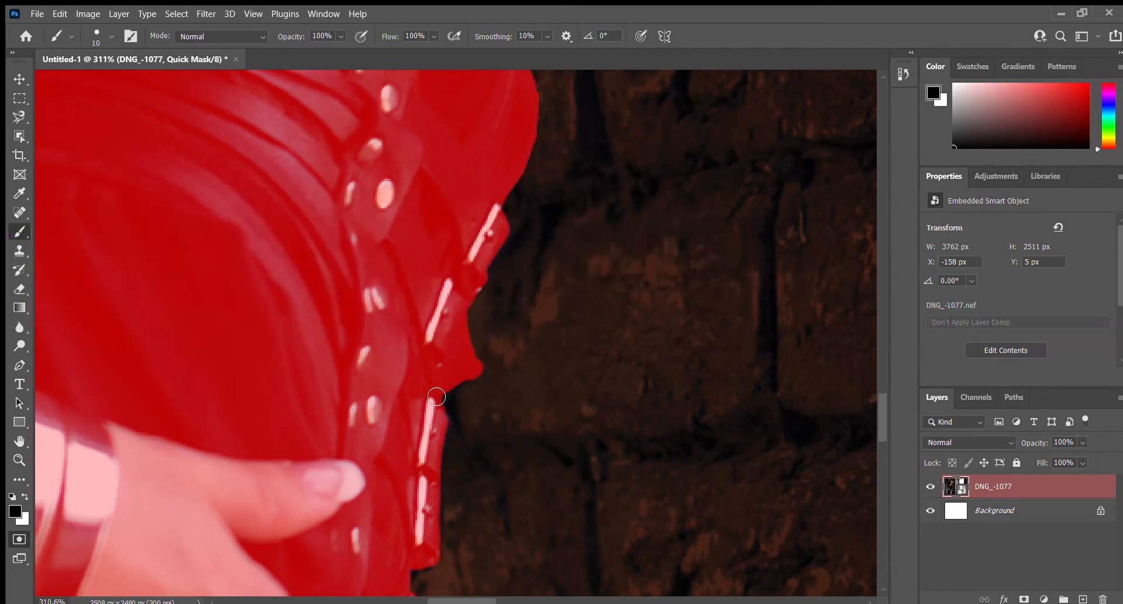
{"action": "mouse_move", "coordinate": [449, 257]}
{"action": "left_mouse_down"}
{"action": "mouse_move", "coordinate": [388, 433]}
{"action": "mouse_move", "coordinate": [499, 343]}
{"action": "left_mouse_up"}
Exit and re-enter Quick Mask mode, and paint the background strip beneath the bent forearm up to the arm's edge
{"action": "mouse_move", "coordinate": [499, 218]}
{"action": "left_mouse_down"}
{"action": "mouse_move", "coordinate": [494, 310]}
{"action": "mouse_move", "coordinate": [393, 436]}
{"action": "mouse_move", "coordinate": [486, 255]}
{"action": "mouse_move", "coordinate": [371, 313]}
{"action": "mouse_move", "coordinate": [484, 511]}
{"action": "mouse_move", "coordinate": [567, 351]}
{"action": "mouse_move", "coordinate": [423, 467]}
{"action": "mouse_move", "coordinate": [414, 363]}
{"action": "mouse_move", "coordinate": [529, 148]}
{"action": "mouse_move", "coordinate": [416, 167]}
{"action": "mouse_move", "coordinate": [483, 168]}
{"action": "mouse_move", "coordinate": [300, 308]}
{"action": "left_mouse_up"}
{"action": "left_click", "coordinate": [19, 538]}
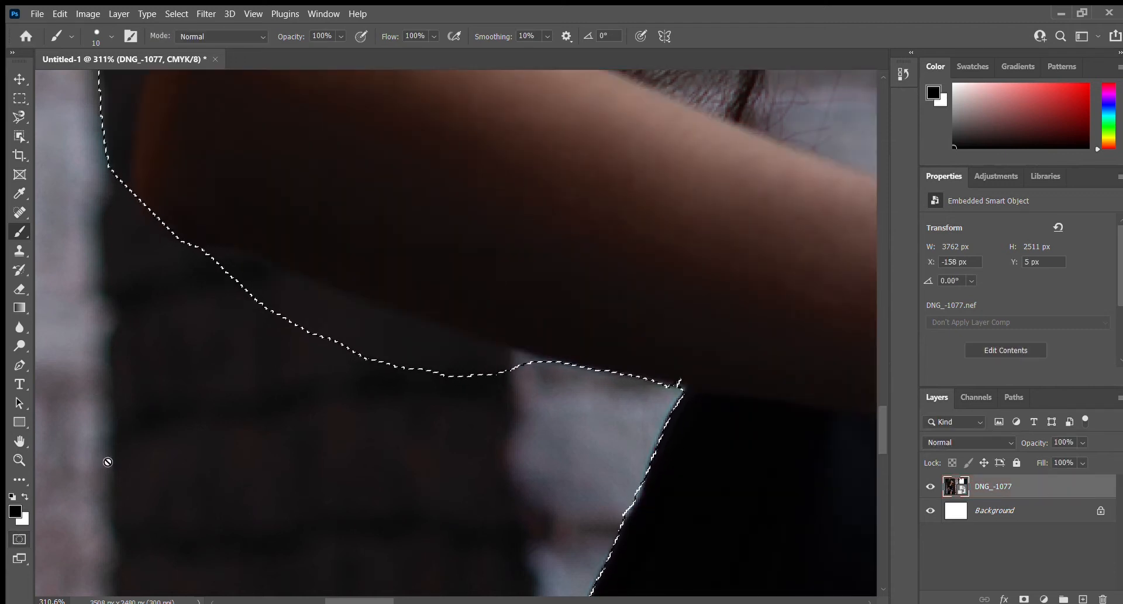
{"action": "key", "text": "q"}
{"action": "key", "text": "bracketright"}
{"action": "key", "text": "bracketright"}
{"action": "key", "text": "bracketright"}
{"action": "left_click_drag", "start_coordinate": [212, 259], "coordinate": [377, 322]}
{"action": "key", "text": "bracketright"}
{"action": "key", "text": "bracketright"}
{"action": "mouse_move", "coordinate": [248, 333]}
{"action": "left_mouse_down"}
{"action": "mouse_move", "coordinate": [538, 409]}
{"action": "mouse_move", "coordinate": [497, 416]}
{"action": "mouse_move", "coordinate": [342, 349]}
{"action": "mouse_move", "coordinate": [568, 433]}
{"action": "mouse_move", "coordinate": [564, 467]}
{"action": "left_mouse_up"}
{"action": "key", "text": "bracketleft"}
{"action": "key", "text": "bracketleft"}
{"action": "key", "text": "bracketleft"}
{"action": "key", "text": "bracketleft"}
{"action": "key", "text": "bracketleft"}
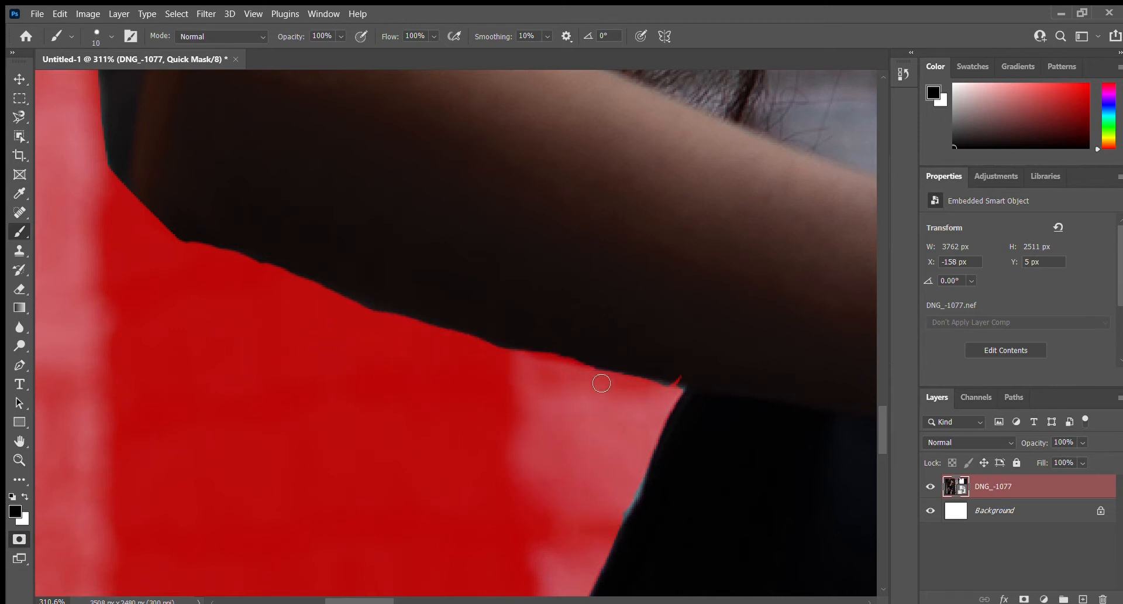
Paint the mask along the dress's upper side edge and erase its spill under the forearm with a 6 px eraser
{"action": "left_click_drag", "start_coordinate": [682, 403], "coordinate": [631, 511]}
{"action": "key", "text": "e"}
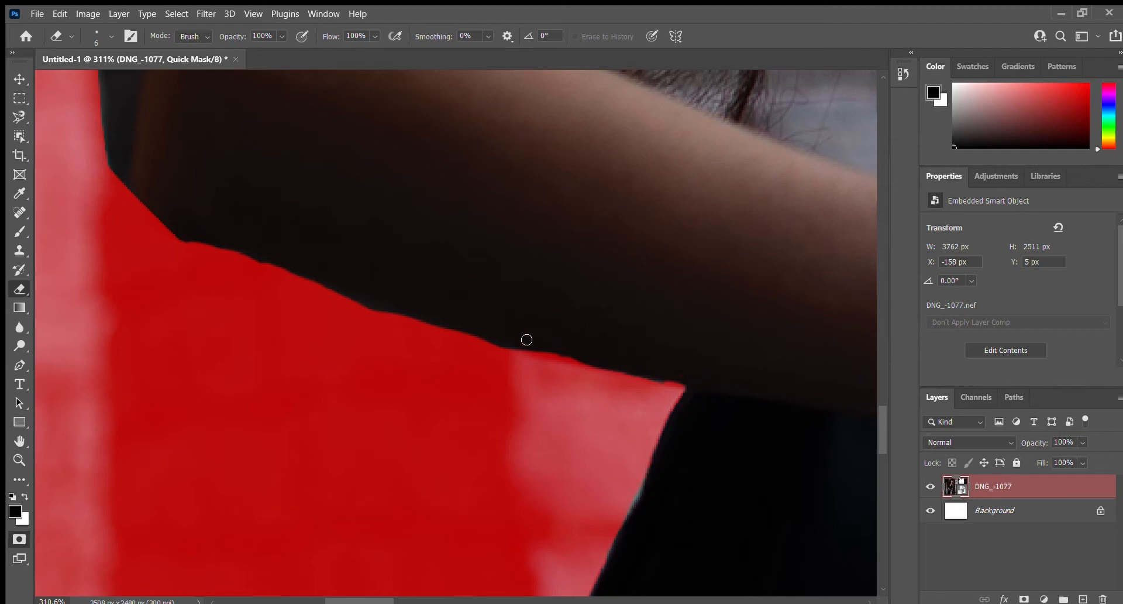
{"action": "left_click_drag", "start_coordinate": [213, 252], "coordinate": [380, 305]}
{"action": "mouse_move", "coordinate": [555, 258]}
{"action": "left_mouse_down"}
{"action": "mouse_move", "coordinate": [494, 371]}
{"action": "mouse_move", "coordinate": [532, 269]}
{"action": "left_mouse_up"}
{"action": "key", "text": "b"}
{"action": "mouse_move", "coordinate": [393, 228]}
{"action": "left_mouse_down"}
{"action": "mouse_move", "coordinate": [328, 500]}
{"action": "mouse_move", "coordinate": [324, 437]}
{"action": "mouse_move", "coordinate": [341, 508]}
{"action": "left_mouse_up"}
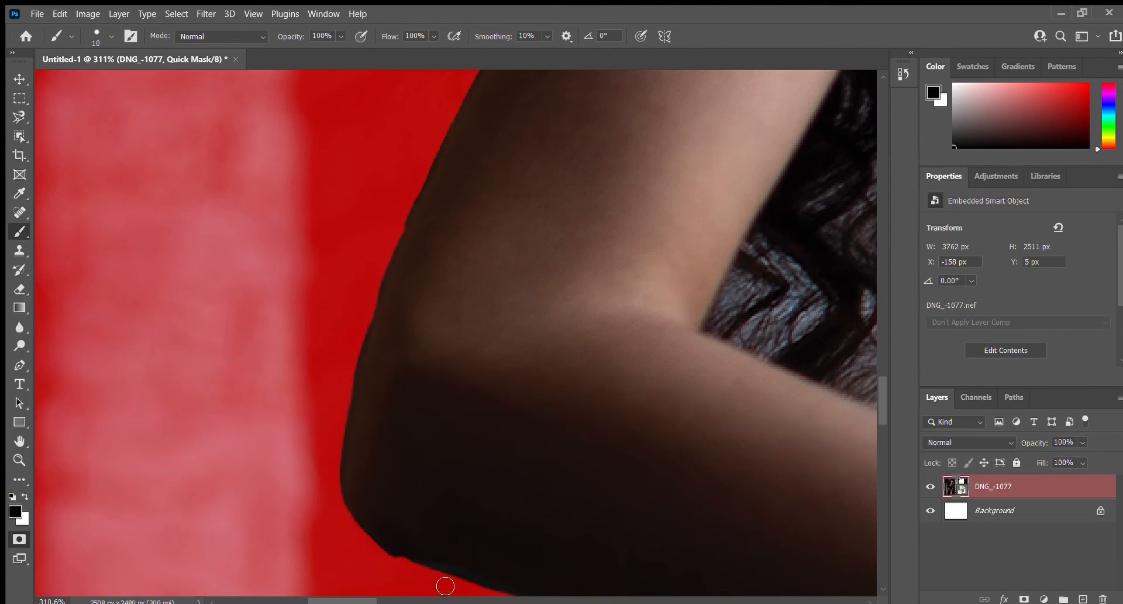
{"action": "left_click", "coordinate": [321, 532], "text": "shift"}
{"action": "key", "text": "ctrl+z"}
Paint the whole gap between the bent arm and the waist, loose hair included, into the mask with an enlarged brush
{"action": "left_click_drag", "start_coordinate": [590, 258], "coordinate": [243, 399]}
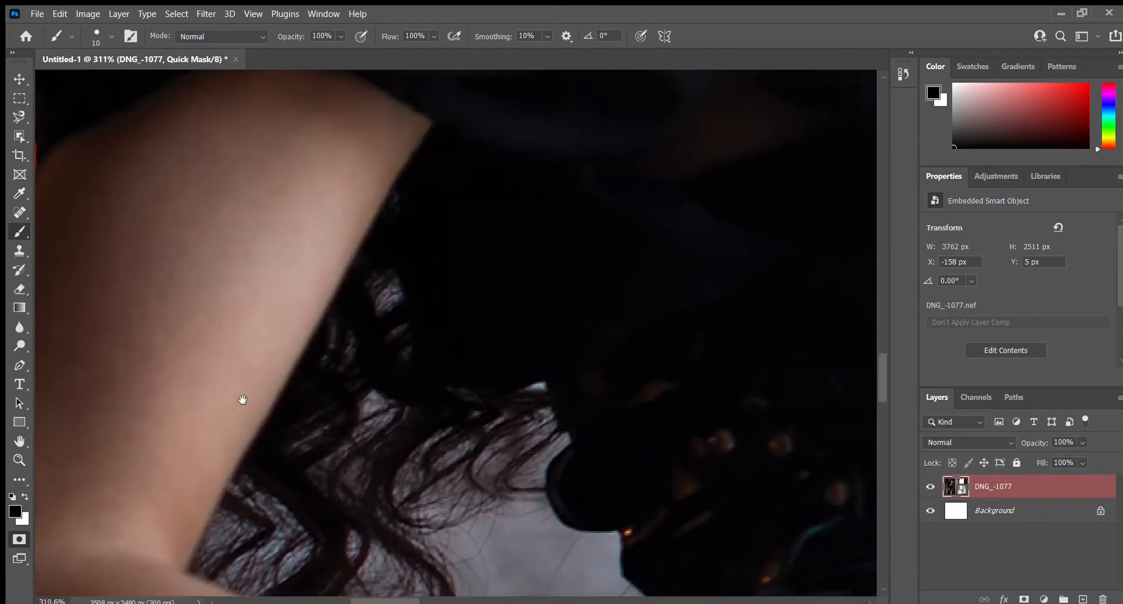
{"action": "mouse_move", "coordinate": [444, 576]}
{"action": "left_mouse_down"}
{"action": "mouse_move", "coordinate": [384, 346]}
{"action": "mouse_move", "coordinate": [349, 346]}
{"action": "left_mouse_up"}
{"action": "left_click", "coordinate": [125, 31]}
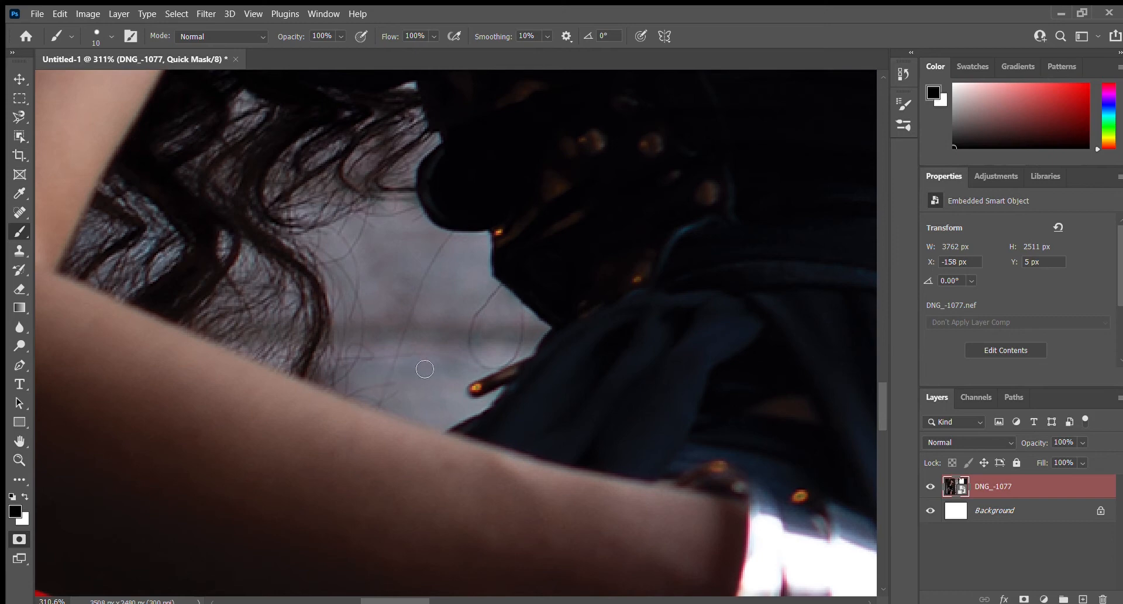
{"action": "left_click", "coordinate": [131, 36]}
{"action": "left_click", "coordinate": [127, 37]}
{"action": "mouse_move", "coordinate": [417, 417]}
{"action": "left_mouse_down"}
{"action": "mouse_move", "coordinate": [507, 398]}
{"action": "mouse_move", "coordinate": [481, 401]}
{"action": "mouse_move", "coordinate": [498, 344]}
{"action": "mouse_move", "coordinate": [479, 234]}
{"action": "mouse_move", "coordinate": [252, 193]}
{"action": "mouse_move", "coordinate": [464, 176]}
{"action": "left_mouse_up"}
{"action": "key", "text": "bracketright"}
{"action": "key", "text": "bracketright"}
{"action": "key", "text": "bracketright"}
{"action": "left_click_drag", "start_coordinate": [374, 170], "coordinate": [434, 248]}
{"action": "mouse_move", "coordinate": [466, 159]}
{"action": "left_mouse_down"}
{"action": "mouse_move", "coordinate": [318, 280]}
{"action": "mouse_move", "coordinate": [244, 409]}
{"action": "mouse_move", "coordinate": [325, 388]}
{"action": "left_mouse_up"}
{"action": "left_click_drag", "start_coordinate": [394, 286], "coordinate": [410, 494]}
{"action": "left_click_drag", "start_coordinate": [280, 359], "coordinate": [368, 345]}
Rotate the canvas and erase the mask spill along the inner edges of the upper arm and elbow with a 6 px eraser
{"action": "key", "text": "r"}
{"action": "left_click_drag", "start_coordinate": [276, 240], "coordinate": [408, 173]}
{"action": "key", "text": "e"}
{"action": "left_click_drag", "start_coordinate": [260, 211], "coordinate": [352, 173]}
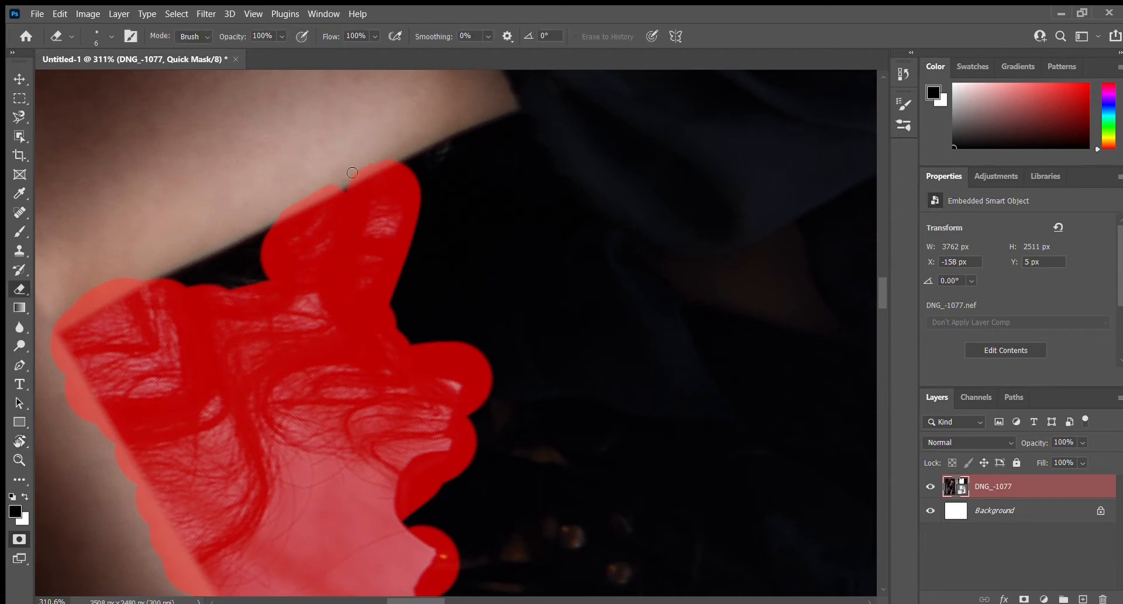
{"action": "left_click_drag", "start_coordinate": [241, 231], "coordinate": [419, 144]}
{"action": "mouse_move", "coordinate": [241, 235]}
{"action": "left_mouse_down"}
{"action": "mouse_move", "coordinate": [284, 201]}
{"action": "mouse_move", "coordinate": [301, 204]}
{"action": "left_mouse_up"}
{"action": "mouse_move", "coordinate": [232, 252]}
{"action": "left_mouse_down"}
{"action": "mouse_move", "coordinate": [260, 328]}
{"action": "mouse_move", "coordinate": [263, 316]}
{"action": "left_mouse_up"}
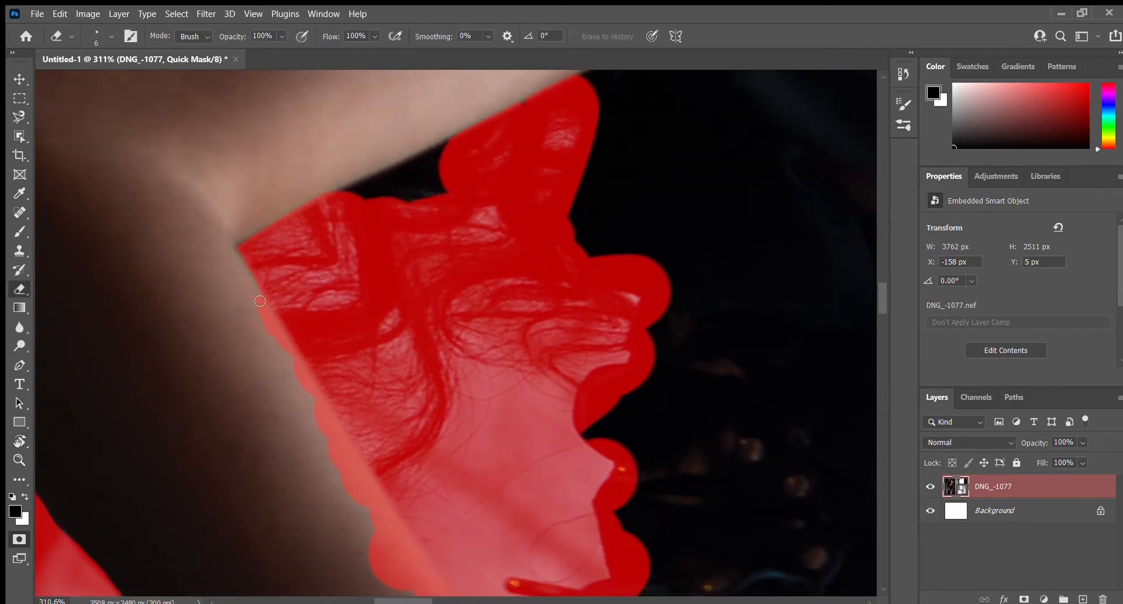
{"action": "left_click_drag", "start_coordinate": [247, 277], "coordinate": [304, 385]}
{"action": "mouse_move", "coordinate": [315, 459]}
{"action": "left_mouse_down"}
{"action": "mouse_move", "coordinate": [161, 245]}
{"action": "mouse_move", "coordinate": [191, 251]}
{"action": "mouse_move", "coordinate": [346, 484]}
{"action": "left_mouse_up"}
Enlarge the eraser to 30 px and clear the remaining mask spill along the inner forearm and upper dress
{"action": "key", "text": "bracketright"}
{"action": "key", "text": "bracketright"}
{"action": "key", "text": "bracketright"}
{"action": "key", "text": "bracketright"}
{"action": "key", "text": "bracketright"}
{"action": "key", "text": "bracketright"}
{"action": "key", "text": "bracketright"}
{"action": "key", "text": "bracketright"}
{"action": "left_click_drag", "start_coordinate": [174, 220], "coordinate": [303, 470]}
{"action": "mouse_move", "coordinate": [202, 302]}
{"action": "left_mouse_down"}
{"action": "mouse_move", "coordinate": [262, 381]}
{"action": "mouse_move", "coordinate": [279, 384]}
{"action": "mouse_move", "coordinate": [297, 419]}
{"action": "left_mouse_up"}
{"action": "left_click_drag", "start_coordinate": [190, 346], "coordinate": [382, 595]}
{"action": "left_click_drag", "start_coordinate": [316, 357], "coordinate": [381, 468]}
{"action": "key", "text": "ctrl+z"}
{"action": "mouse_move", "coordinate": [289, 366]}
{"action": "left_mouse_down"}
{"action": "mouse_move", "coordinate": [388, 519]}
{"action": "mouse_move", "coordinate": [192, 175]}
{"action": "left_mouse_up"}
{"action": "mouse_move", "coordinate": [332, 358]}
{"action": "left_mouse_down"}
{"action": "mouse_move", "coordinate": [348, 339]}
{"action": "mouse_move", "coordinate": [334, 344]}
{"action": "mouse_move", "coordinate": [466, 353]}
{"action": "left_mouse_up"}
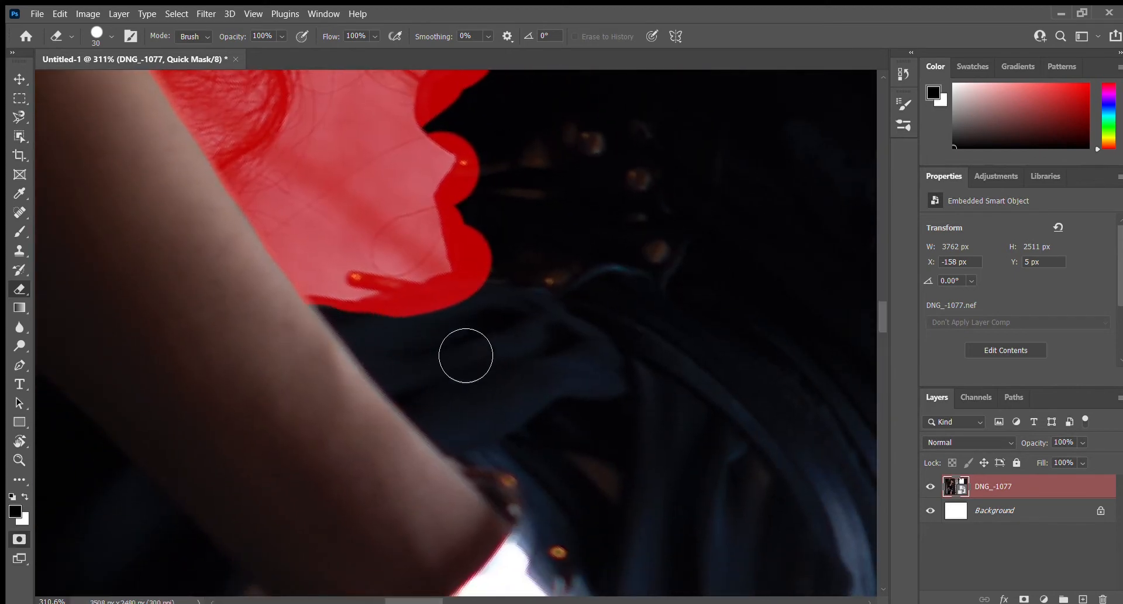
Erase the mask spill from the dress folds, strap tip and torso edge bordering the gap with a 15 px eraser
{"action": "key", "text": "bracketleft"}
{"action": "key", "text": "bracketleft"}
{"action": "key", "text": "bracketleft"}
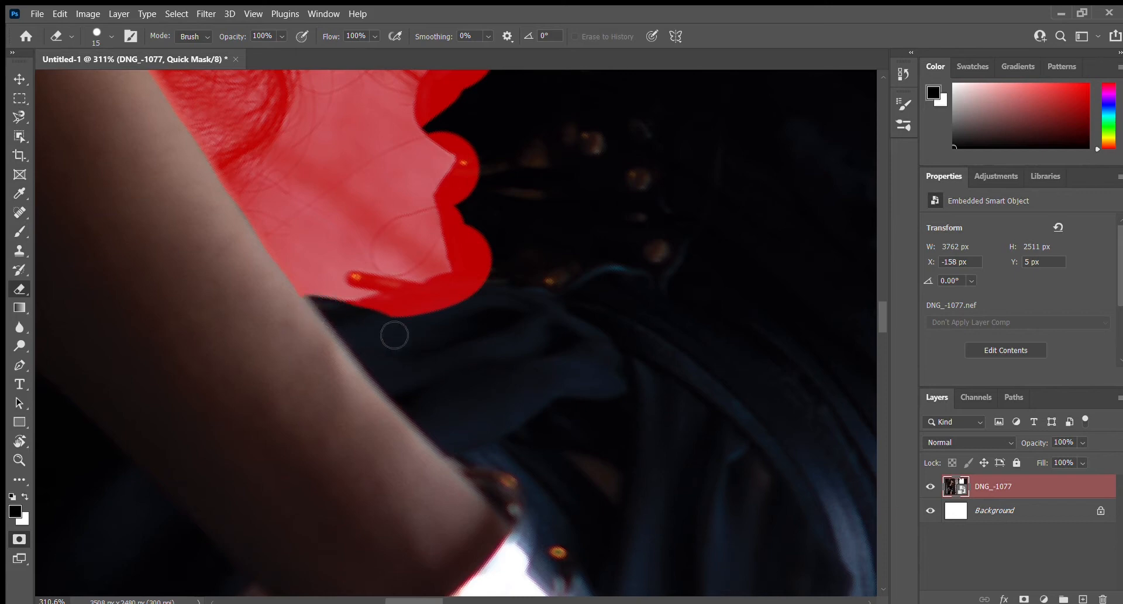
{"action": "left_click_drag", "start_coordinate": [319, 301], "coordinate": [436, 300]}
{"action": "mouse_move", "coordinate": [386, 329]}
{"action": "left_mouse_down"}
{"action": "mouse_move", "coordinate": [384, 313]}
{"action": "mouse_move", "coordinate": [466, 308]}
{"action": "mouse_move", "coordinate": [388, 313]}
{"action": "mouse_move", "coordinate": [489, 285]}
{"action": "mouse_move", "coordinate": [409, 298]}
{"action": "mouse_move", "coordinate": [447, 298]}
{"action": "mouse_move", "coordinate": [462, 281]}
{"action": "left_mouse_up"}
{"action": "mouse_move", "coordinate": [478, 218]}
{"action": "left_mouse_down"}
{"action": "mouse_move", "coordinate": [481, 160]}
{"action": "mouse_move", "coordinate": [459, 193]}
{"action": "mouse_move", "coordinate": [469, 243]}
{"action": "mouse_move", "coordinate": [468, 201]}
{"action": "mouse_move", "coordinate": [509, 270]}
{"action": "left_mouse_up"}
{"action": "scroll", "coordinate": [521, 271], "scroll_direction": "up", "scroll_amount": 3}
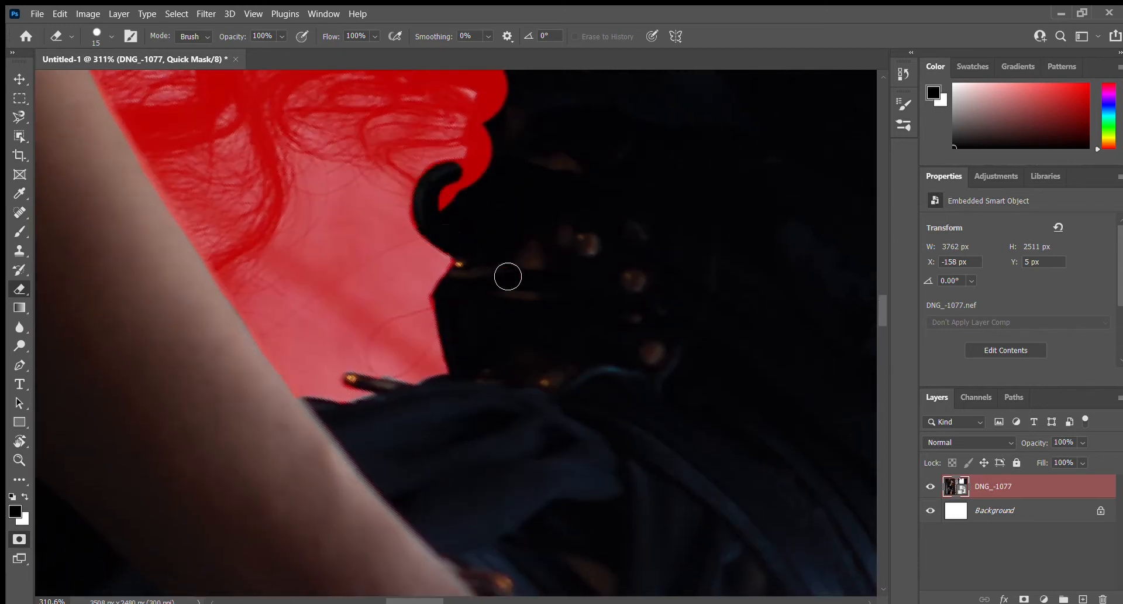
{"action": "mouse_move", "coordinate": [455, 180]}
{"action": "left_mouse_down"}
{"action": "mouse_move", "coordinate": [464, 225]}
{"action": "mouse_move", "coordinate": [431, 216]}
{"action": "mouse_move", "coordinate": [499, 176]}
{"action": "left_mouse_up"}
Erase the mask from the dress's upper edge and the thick hair strands beneath the upper arm with a 15 px eraser
{"action": "scroll", "coordinate": [511, 291], "scroll_direction": "up", "scroll_amount": 3}
{"action": "scroll", "coordinate": [567, 289], "scroll_direction": "up", "scroll_amount": 3}
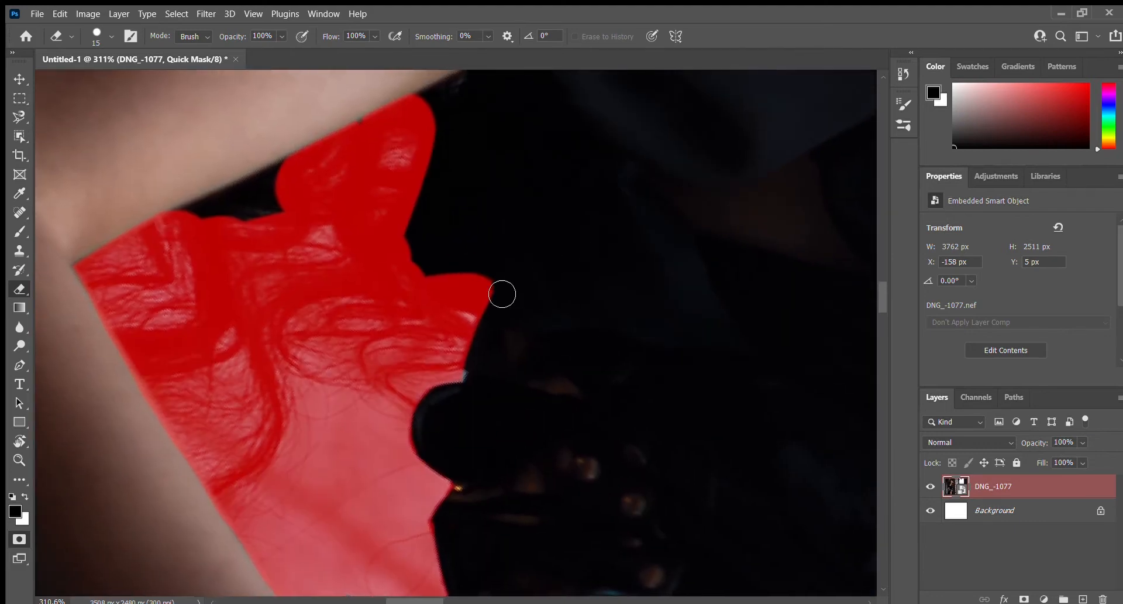
{"action": "mouse_move", "coordinate": [502, 295]}
{"action": "left_mouse_down"}
{"action": "mouse_move", "coordinate": [463, 278]}
{"action": "mouse_move", "coordinate": [479, 368]}
{"action": "mouse_move", "coordinate": [374, 382]}
{"action": "mouse_move", "coordinate": [423, 355]}
{"action": "mouse_move", "coordinate": [483, 350]}
{"action": "mouse_move", "coordinate": [427, 303]}
{"action": "mouse_move", "coordinate": [451, 299]}
{"action": "mouse_move", "coordinate": [441, 289]}
{"action": "mouse_move", "coordinate": [373, 290]}
{"action": "left_mouse_up"}
{"action": "mouse_move", "coordinate": [297, 287]}
{"action": "left_mouse_down"}
{"action": "mouse_move", "coordinate": [394, 269]}
{"action": "mouse_move", "coordinate": [287, 240]}
{"action": "mouse_move", "coordinate": [317, 228]}
{"action": "mouse_move", "coordinate": [329, 169]}
{"action": "mouse_move", "coordinate": [408, 96]}
{"action": "mouse_move", "coordinate": [441, 102]}
{"action": "mouse_move", "coordinate": [440, 185]}
{"action": "mouse_move", "coordinate": [427, 139]}
{"action": "mouse_move", "coordinate": [366, 173]}
{"action": "mouse_move", "coordinate": [382, 124]}
{"action": "mouse_move", "coordinate": [411, 196]}
{"action": "mouse_move", "coordinate": [376, 177]}
{"action": "mouse_move", "coordinate": [432, 177]}
{"action": "mouse_move", "coordinate": [315, 158]}
{"action": "mouse_move", "coordinate": [309, 195]}
{"action": "mouse_move", "coordinate": [249, 211]}
{"action": "mouse_move", "coordinate": [93, 358]}
{"action": "mouse_move", "coordinate": [206, 331]}
{"action": "mouse_move", "coordinate": [200, 225]}
{"action": "mouse_move", "coordinate": [164, 243]}
{"action": "mouse_move", "coordinate": [165, 274]}
{"action": "left_mouse_up"}
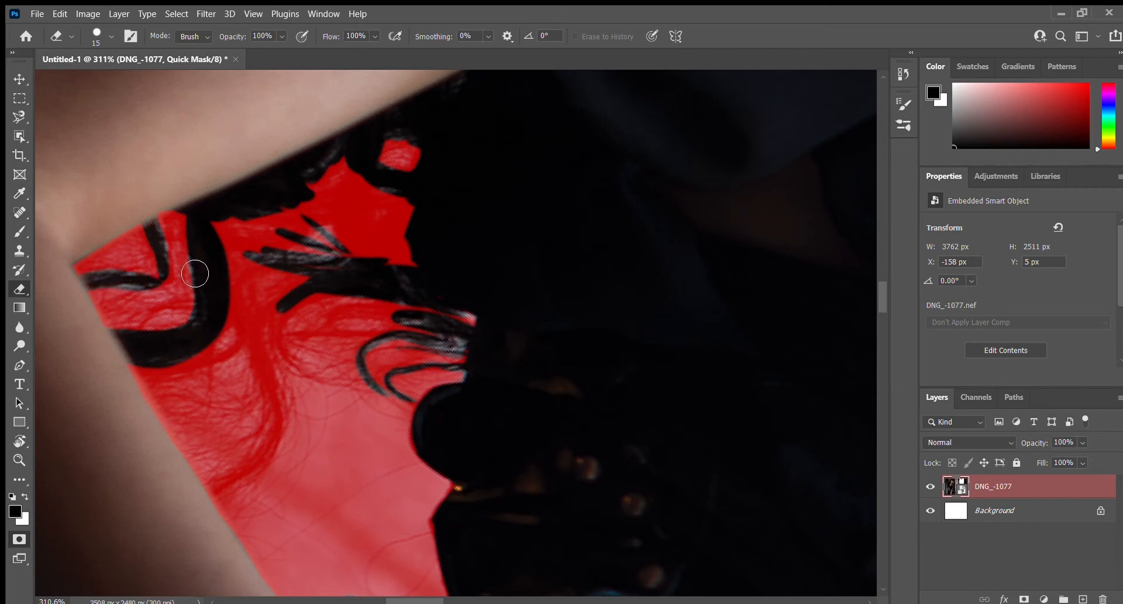
Erase the mask from the fine hair strands inside the elbow corner and the strand leading toward the torso
{"action": "mouse_move", "coordinate": [85, 282]}
{"action": "left_mouse_down"}
{"action": "mouse_move", "coordinate": [147, 283]}
{"action": "mouse_move", "coordinate": [139, 258]}
{"action": "left_mouse_up"}
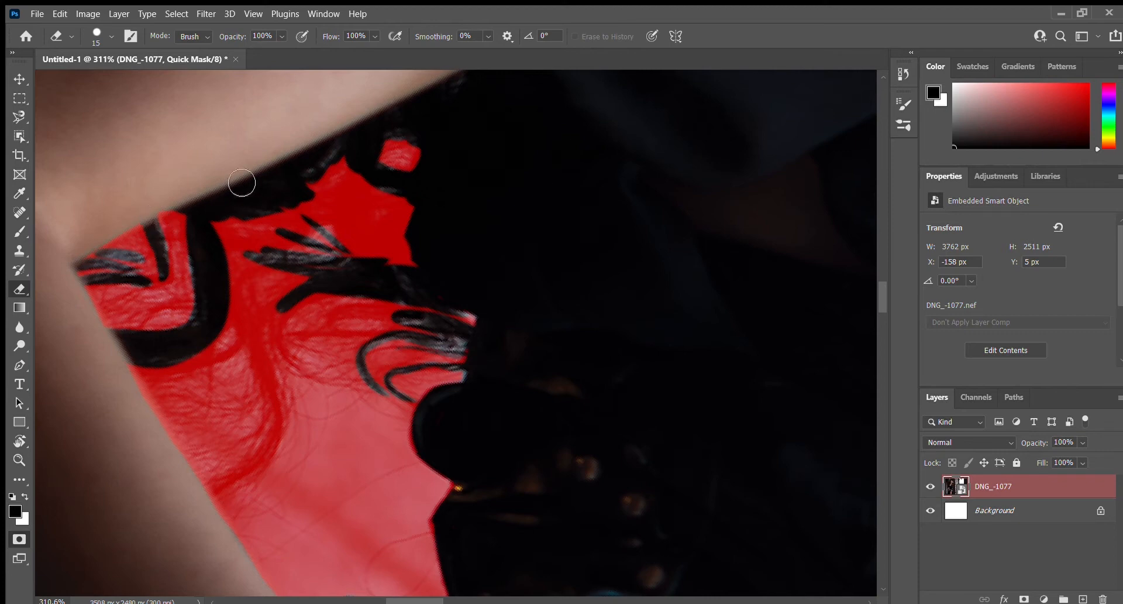
{"action": "mouse_move", "coordinate": [208, 250]}
{"action": "left_mouse_down"}
{"action": "mouse_move", "coordinate": [179, 247]}
{"action": "mouse_move", "coordinate": [173, 230]}
{"action": "mouse_move", "coordinate": [185, 300]}
{"action": "mouse_move", "coordinate": [155, 348]}
{"action": "mouse_move", "coordinate": [188, 327]}
{"action": "mouse_move", "coordinate": [173, 313]}
{"action": "mouse_move", "coordinate": [157, 342]}
{"action": "mouse_move", "coordinate": [186, 318]}
{"action": "mouse_move", "coordinate": [133, 331]}
{"action": "mouse_move", "coordinate": [97, 308]}
{"action": "mouse_move", "coordinate": [138, 293]}
{"action": "mouse_move", "coordinate": [171, 298]}
{"action": "mouse_move", "coordinate": [139, 301]}
{"action": "left_mouse_up"}
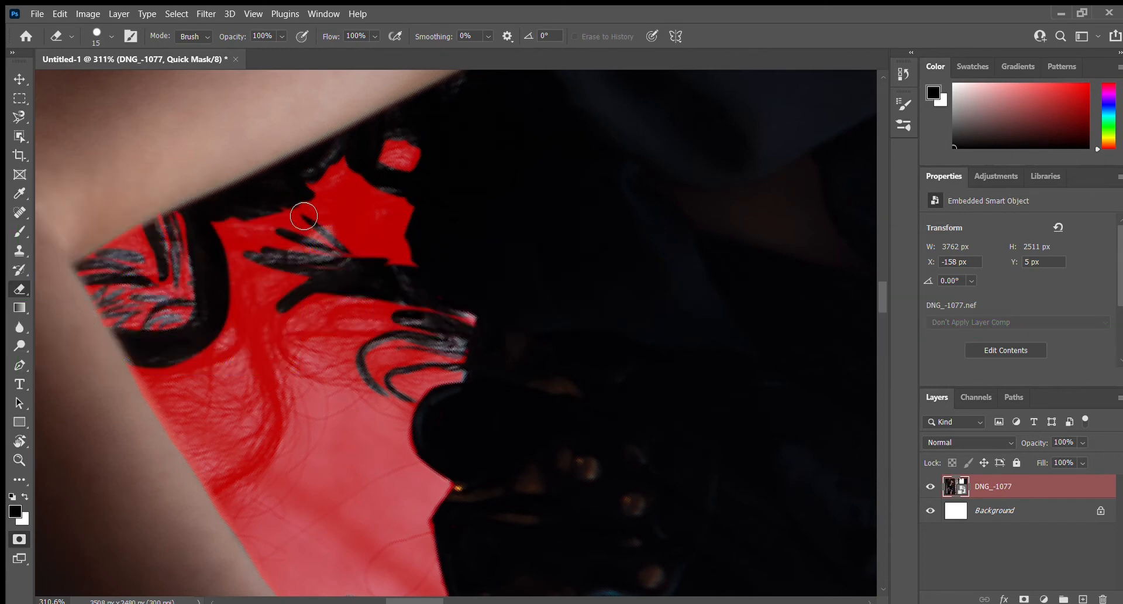
{"action": "mouse_move", "coordinate": [234, 276]}
{"action": "left_mouse_down"}
{"action": "mouse_move", "coordinate": [274, 288]}
{"action": "mouse_move", "coordinate": [296, 271]}
{"action": "left_mouse_up"}
{"action": "mouse_move", "coordinate": [217, 298]}
{"action": "left_mouse_down"}
{"action": "mouse_move", "coordinate": [283, 279]}
{"action": "mouse_move", "coordinate": [240, 284]}
{"action": "mouse_move", "coordinate": [289, 244]}
{"action": "mouse_move", "coordinate": [234, 229]}
{"action": "mouse_move", "coordinate": [223, 256]}
{"action": "mouse_move", "coordinate": [223, 234]}
{"action": "mouse_move", "coordinate": [231, 263]}
{"action": "mouse_move", "coordinate": [306, 256]}
{"action": "left_mouse_up"}
{"action": "key", "text": "b"}
{"action": "key", "text": "bracketleft"}
{"action": "key", "text": "bracketleft"}
{"action": "left_click_drag", "start_coordinate": [227, 234], "coordinate": [253, 240]}
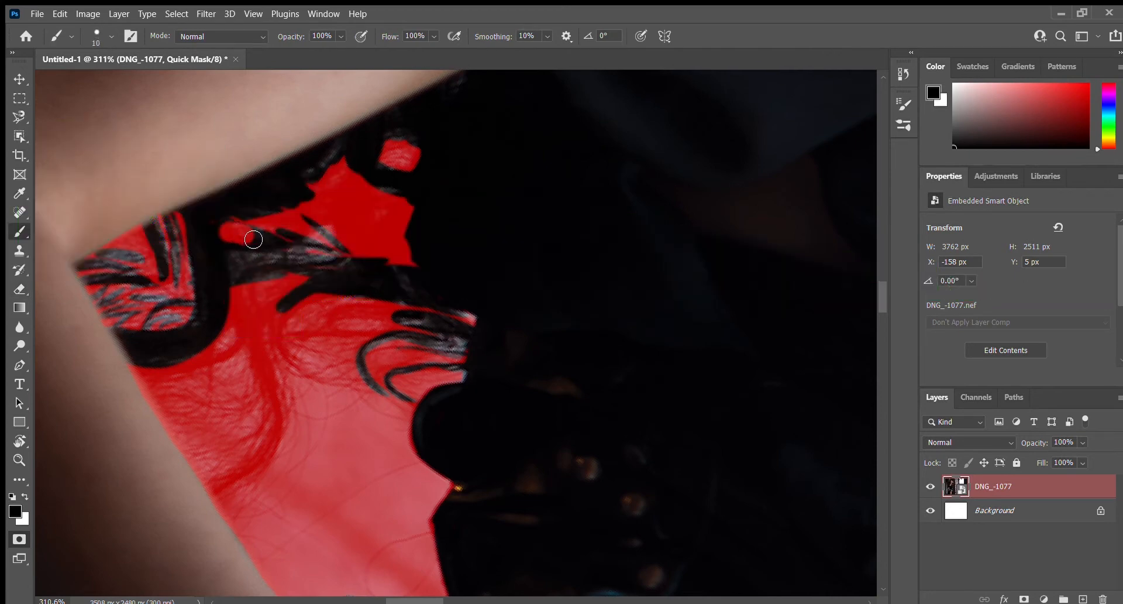
{"action": "left_click", "coordinate": [134, 37]}
Clear the mask from the dense upper hair between the upper arm and the torso with a 15 px eraser
{"action": "key", "text": "e"}
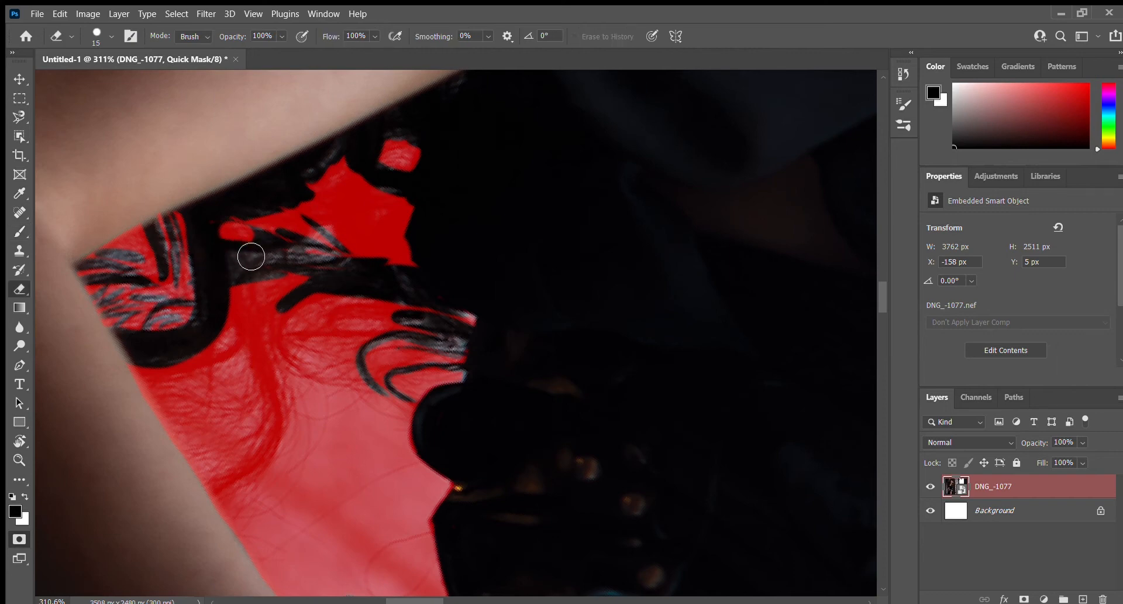
{"action": "mouse_move", "coordinate": [211, 241]}
{"action": "left_mouse_down"}
{"action": "mouse_move", "coordinate": [290, 255]}
{"action": "mouse_move", "coordinate": [239, 250]}
{"action": "mouse_move", "coordinate": [258, 234]}
{"action": "mouse_move", "coordinate": [331, 238]}
{"action": "mouse_move", "coordinate": [240, 261]}
{"action": "mouse_move", "coordinate": [265, 259]}
{"action": "mouse_move", "coordinate": [244, 266]}
{"action": "mouse_move", "coordinate": [265, 282]}
{"action": "mouse_move", "coordinate": [296, 262]}
{"action": "mouse_move", "coordinate": [361, 267]}
{"action": "mouse_move", "coordinate": [258, 226]}
{"action": "mouse_move", "coordinate": [307, 238]}
{"action": "mouse_move", "coordinate": [319, 226]}
{"action": "mouse_move", "coordinate": [288, 210]}
{"action": "mouse_move", "coordinate": [328, 234]}
{"action": "mouse_move", "coordinate": [384, 227]}
{"action": "mouse_move", "coordinate": [413, 265]}
{"action": "mouse_move", "coordinate": [414, 233]}
{"action": "mouse_move", "coordinate": [366, 183]}
{"action": "mouse_move", "coordinate": [418, 162]}
{"action": "mouse_move", "coordinate": [423, 183]}
{"action": "mouse_move", "coordinate": [271, 275]}
{"action": "mouse_move", "coordinate": [300, 288]}
{"action": "mouse_move", "coordinate": [267, 293]}
{"action": "mouse_move", "coordinate": [249, 222]}
{"action": "mouse_move", "coordinate": [269, 265]}
{"action": "left_mouse_up"}
{"action": "key", "text": "b"}
{"action": "key", "text": "e"}
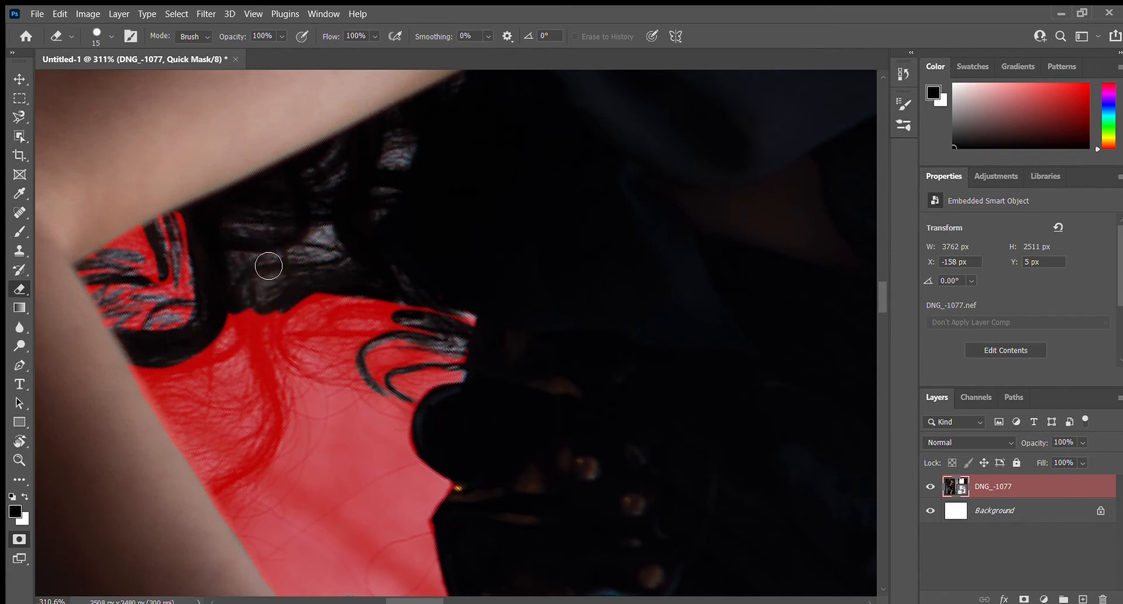
Paint the small background openings between the upper hair strands under the arm into the mask with a 10 px brush
{"action": "key", "text": "b"}
{"action": "left_click", "coordinate": [312, 172]}
{"action": "mouse_move", "coordinate": [320, 167]}
{"action": "left_mouse_down"}
{"action": "mouse_move", "coordinate": [337, 155]}
{"action": "mouse_move", "coordinate": [336, 188]}
{"action": "mouse_move", "coordinate": [345, 181]}
{"action": "left_mouse_up"}
{"action": "mouse_move", "coordinate": [384, 162]}
{"action": "left_mouse_down"}
{"action": "mouse_move", "coordinate": [416, 163]}
{"action": "mouse_move", "coordinate": [393, 150]}
{"action": "left_mouse_up"}
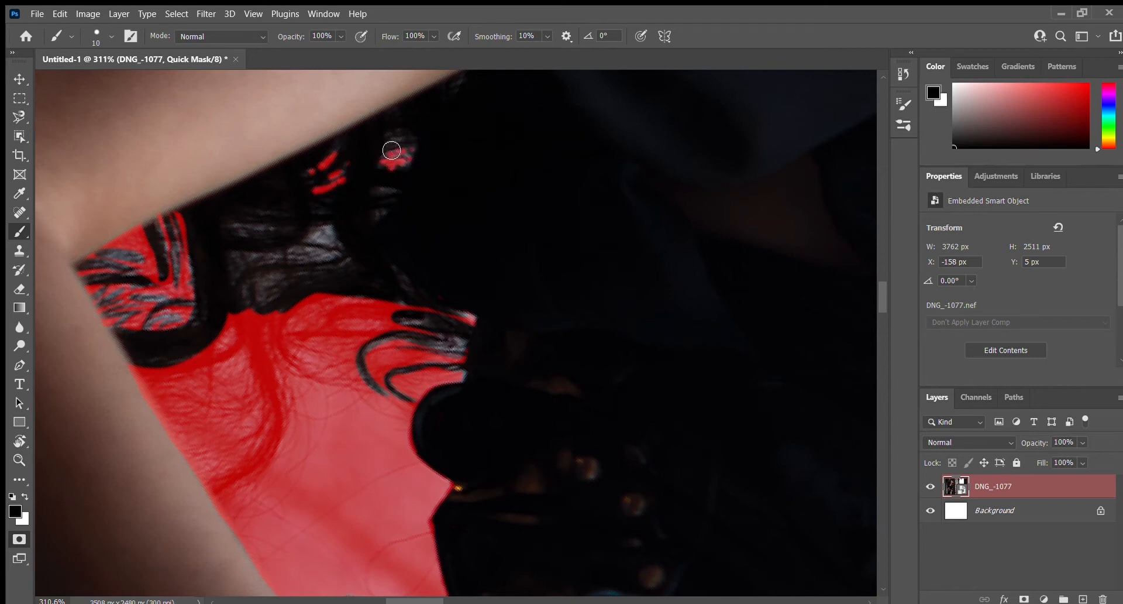
{"action": "left_click", "coordinate": [385, 191]}
{"action": "left_click", "coordinate": [379, 214]}
{"action": "left_click", "coordinate": [323, 235]}
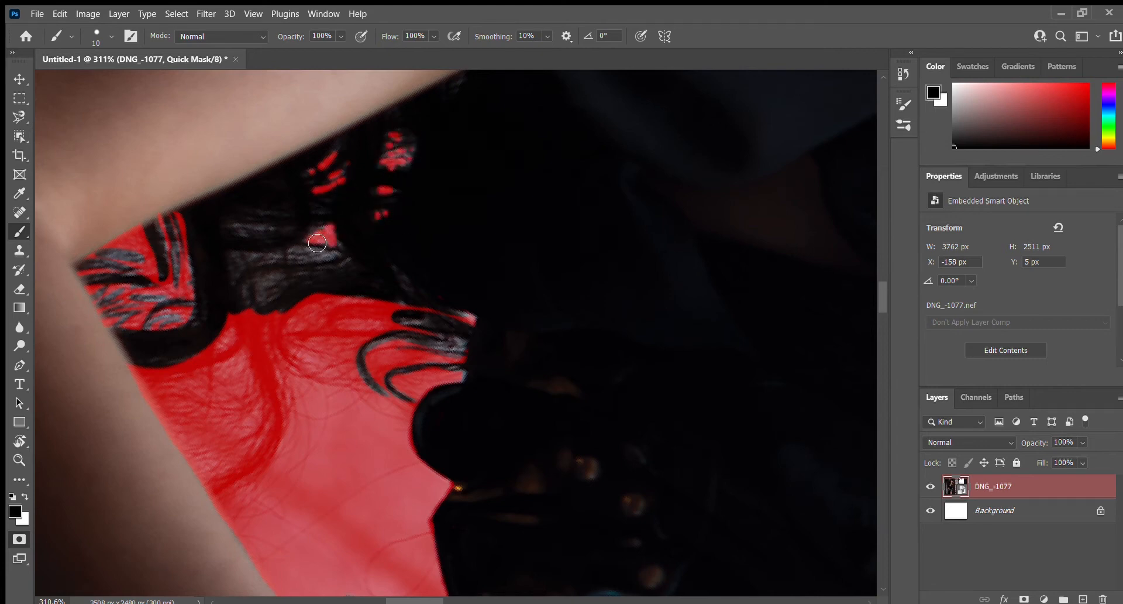
{"action": "mouse_move", "coordinate": [275, 282]}
{"action": "left_mouse_down"}
{"action": "mouse_move", "coordinate": [255, 302]}
{"action": "mouse_move", "coordinate": [311, 271]}
{"action": "left_mouse_up"}
{"action": "left_click", "coordinate": [246, 299]}
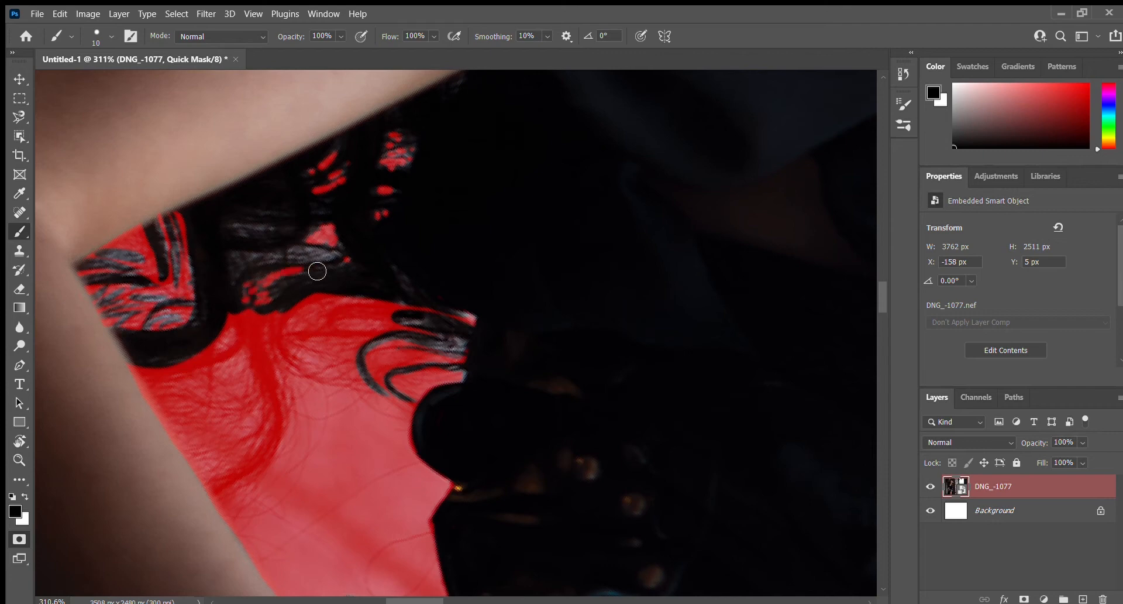
{"action": "mouse_move", "coordinate": [234, 276]}
{"action": "left_mouse_down"}
{"action": "mouse_move", "coordinate": [338, 259]}
{"action": "mouse_move", "coordinate": [257, 258]}
{"action": "mouse_move", "coordinate": [241, 234]}
{"action": "mouse_move", "coordinate": [272, 225]}
{"action": "left_mouse_up"}
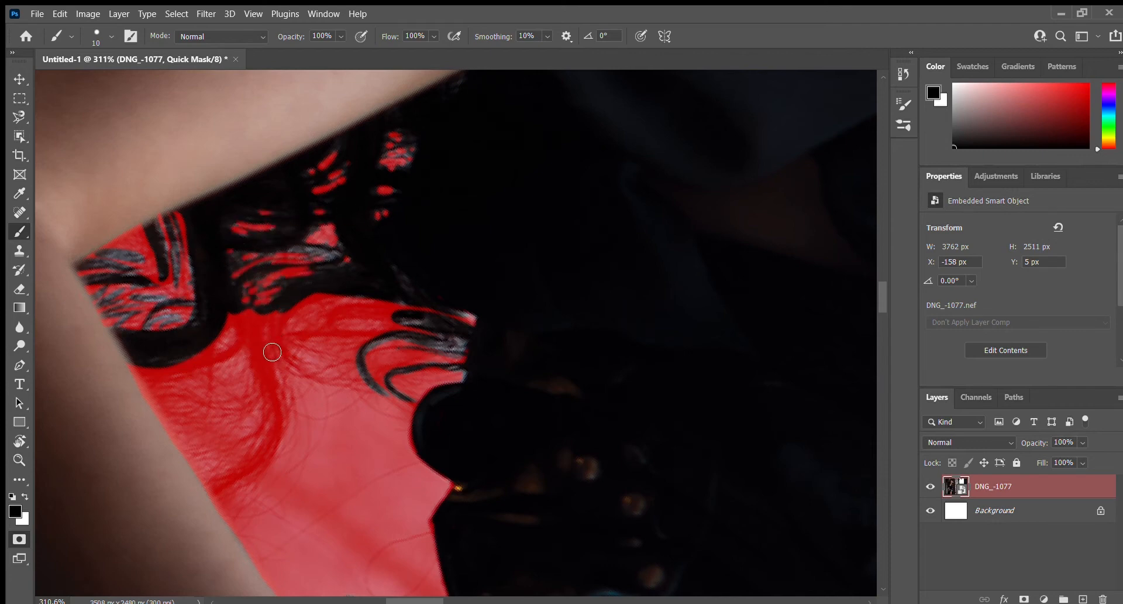
Erase the mask from the long curls and fine strands in the gap's lower hair with a 15 px eraser
{"action": "key", "text": "e"}
{"action": "mouse_move", "coordinate": [253, 319]}
{"action": "left_mouse_down"}
{"action": "mouse_move", "coordinate": [270, 351]}
{"action": "mouse_move", "coordinate": [276, 433]}
{"action": "left_mouse_up"}
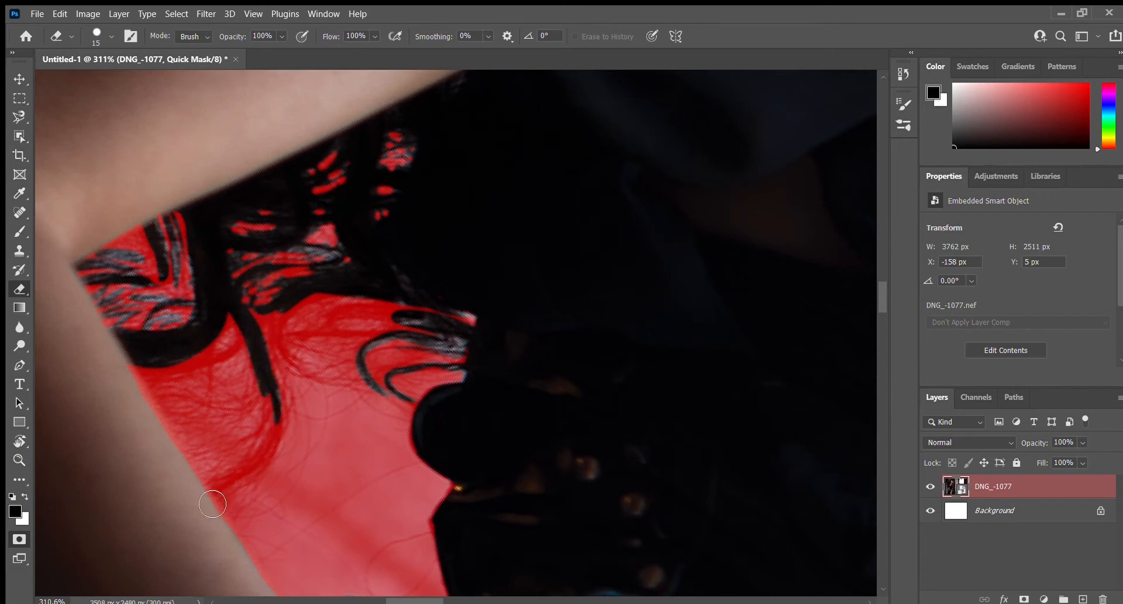
{"action": "mouse_move", "coordinate": [212, 504]}
{"action": "left_mouse_down"}
{"action": "mouse_move", "coordinate": [283, 418]}
{"action": "mouse_move", "coordinate": [283, 444]}
{"action": "mouse_move", "coordinate": [246, 452]}
{"action": "left_mouse_up"}
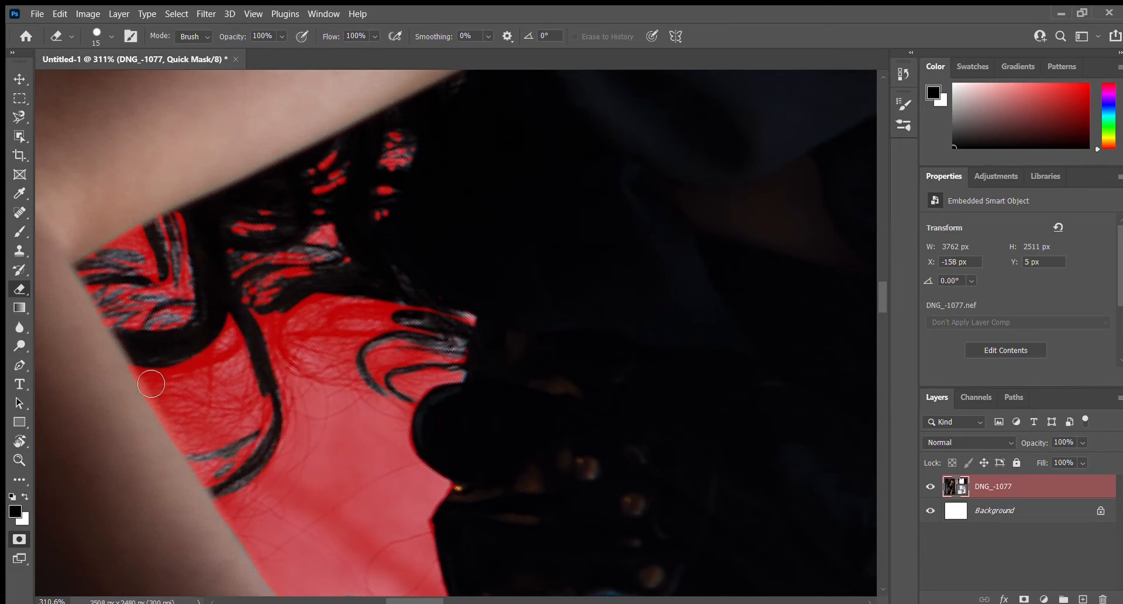
{"action": "mouse_move", "coordinate": [151, 384]}
{"action": "left_mouse_down"}
{"action": "mouse_move", "coordinate": [179, 385]}
{"action": "mouse_move", "coordinate": [242, 344]}
{"action": "mouse_move", "coordinate": [187, 411]}
{"action": "mouse_move", "coordinate": [220, 375]}
{"action": "mouse_move", "coordinate": [210, 390]}
{"action": "mouse_move", "coordinate": [176, 395]}
{"action": "mouse_move", "coordinate": [211, 406]}
{"action": "mouse_move", "coordinate": [254, 396]}
{"action": "mouse_move", "coordinate": [245, 420]}
{"action": "mouse_move", "coordinate": [272, 320]}
{"action": "mouse_move", "coordinate": [298, 392]}
{"action": "mouse_move", "coordinate": [337, 300]}
{"action": "mouse_move", "coordinate": [402, 326]}
{"action": "mouse_move", "coordinate": [310, 328]}
{"action": "mouse_move", "coordinate": [332, 355]}
{"action": "mouse_move", "coordinate": [321, 342]}
{"action": "mouse_move", "coordinate": [367, 336]}
{"action": "mouse_move", "coordinate": [375, 356]}
{"action": "mouse_move", "coordinate": [421, 363]}
{"action": "left_mouse_up"}
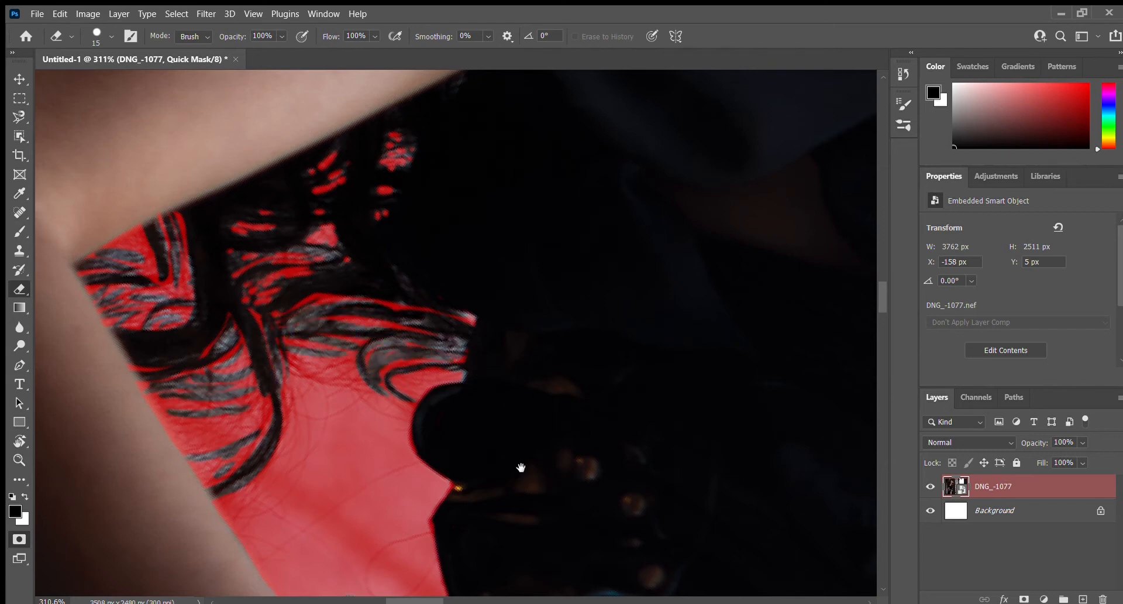
Paint the background gaps in and around the outer curls above the shoulder into the mask with a 10 px brush
{"action": "left_click_drag", "start_coordinate": [520, 467], "coordinate": [552, 314]}
{"action": "left_click_drag", "start_coordinate": [675, 269], "coordinate": [561, 357]}
{"action": "left_click_drag", "start_coordinate": [637, 293], "coordinate": [536, 471]}
{"action": "left_click_drag", "start_coordinate": [431, 471], "coordinate": [559, 398]}
{"action": "left_click_drag", "start_coordinate": [515, 430], "coordinate": [533, 373]}
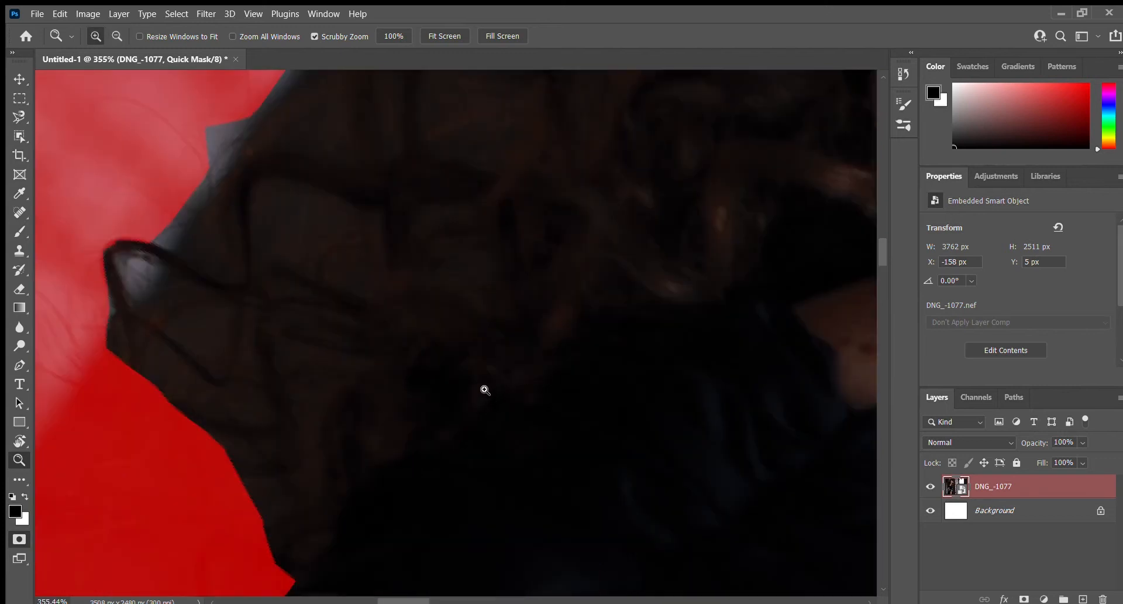
{"action": "mouse_move", "coordinate": [152, 344]}
{"action": "left_mouse_down"}
{"action": "mouse_move", "coordinate": [210, 388]}
{"action": "mouse_move", "coordinate": [151, 342]}
{"action": "left_mouse_up"}
{"action": "left_click_drag", "start_coordinate": [232, 393], "coordinate": [254, 407]}
{"action": "left_click_drag", "start_coordinate": [149, 291], "coordinate": [158, 336]}
{"action": "mouse_move", "coordinate": [131, 258]}
{"action": "left_mouse_down"}
{"action": "mouse_move", "coordinate": [162, 276]}
{"action": "mouse_move", "coordinate": [188, 327]}
{"action": "mouse_move", "coordinate": [226, 323]}
{"action": "left_mouse_up"}
{"action": "mouse_move", "coordinate": [153, 287]}
{"action": "left_mouse_down"}
{"action": "mouse_move", "coordinate": [188, 328]}
{"action": "mouse_move", "coordinate": [289, 291]}
{"action": "mouse_move", "coordinate": [312, 399]}
{"action": "mouse_move", "coordinate": [276, 444]}
{"action": "mouse_move", "coordinate": [306, 494]}
{"action": "left_mouse_up"}
{"action": "left_click", "coordinate": [377, 436]}
{"action": "mouse_move", "coordinate": [273, 191]}
{"action": "left_mouse_down"}
{"action": "mouse_move", "coordinate": [276, 244]}
{"action": "mouse_move", "coordinate": [380, 256]}
{"action": "mouse_move", "coordinate": [381, 224]}
{"action": "left_mouse_up"}
{"action": "left_click_drag", "start_coordinate": [429, 217], "coordinate": [477, 213]}
{"action": "left_click_drag", "start_coordinate": [328, 234], "coordinate": [343, 371]}
{"action": "mouse_move", "coordinate": [176, 377]}
{"action": "left_mouse_down"}
{"action": "mouse_move", "coordinate": [225, 398]}
{"action": "mouse_move", "coordinate": [238, 271]}
{"action": "mouse_move", "coordinate": [269, 258]}
{"action": "mouse_move", "coordinate": [358, 280]}
{"action": "left_mouse_up"}
{"action": "left_click_drag", "start_coordinate": [124, 411], "coordinate": [162, 529]}
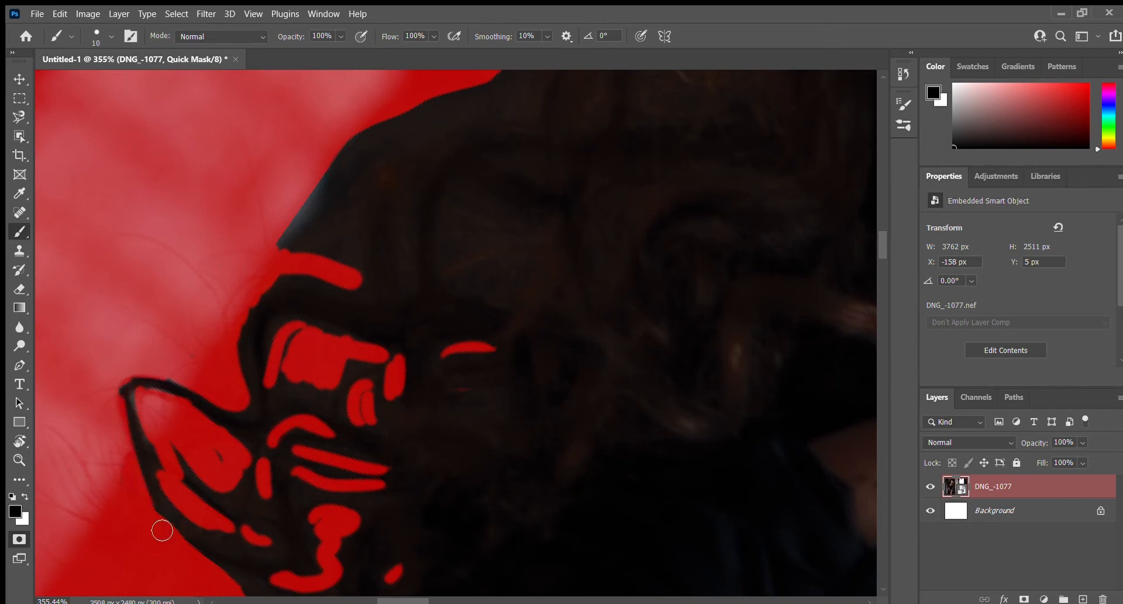
Enlarge the brush to 25 px and paint the leftover background along the hair's outer edge into the mask
{"action": "key", "text": "bracketright"}
{"action": "scroll", "coordinate": [424, 263], "scroll_direction": "up", "scroll_amount": 3}
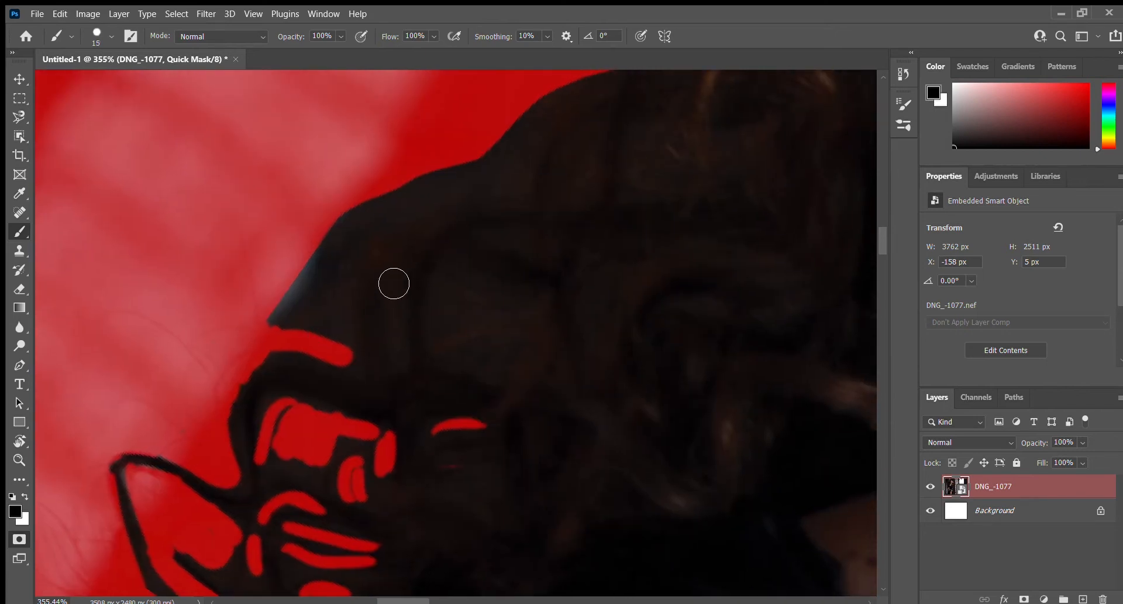
{"action": "key", "text": "bracketright"}
{"action": "key", "text": "bracketright"}
{"action": "mouse_move", "coordinate": [396, 350]}
{"action": "left_mouse_down"}
{"action": "mouse_move", "coordinate": [490, 192]}
{"action": "mouse_move", "coordinate": [341, 271]}
{"action": "mouse_move", "coordinate": [342, 345]}
{"action": "left_mouse_up"}
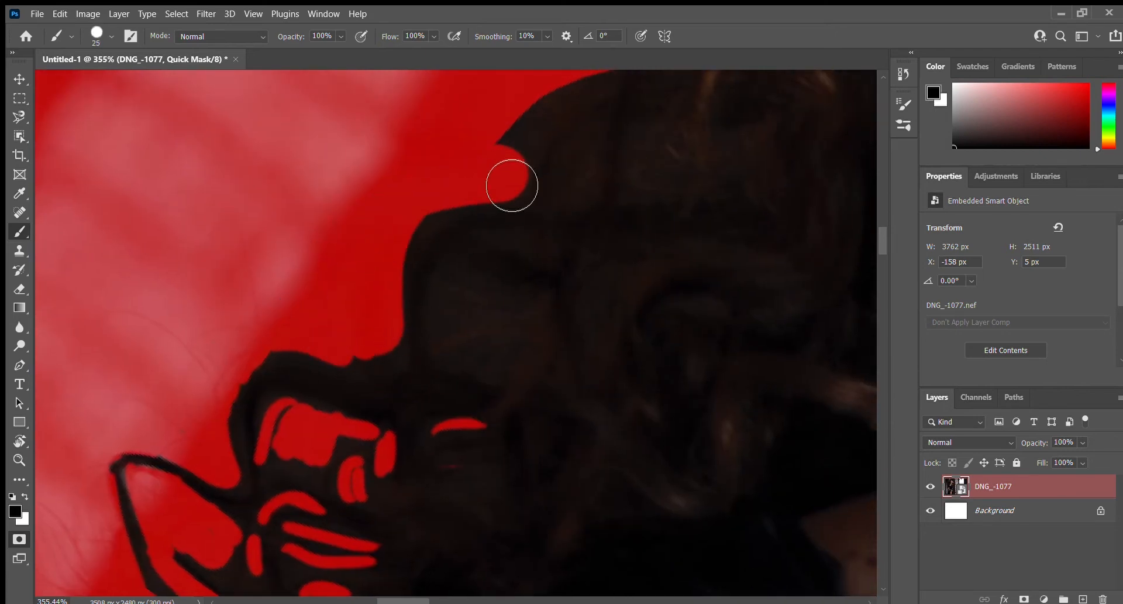
{"action": "left_click_drag", "start_coordinate": [507, 173], "coordinate": [519, 126]}
{"action": "mouse_move", "coordinate": [483, 185]}
{"action": "left_mouse_down"}
{"action": "mouse_move", "coordinate": [376, 351]}
{"action": "mouse_move", "coordinate": [359, 351]}
{"action": "left_mouse_up"}
{"action": "left_click_drag", "start_coordinate": [398, 299], "coordinate": [495, 239]}
Paint additional background openings within the outer curls into the mask with the 25 px brush
{"action": "left_click_drag", "start_coordinate": [416, 414], "coordinate": [481, 143]}
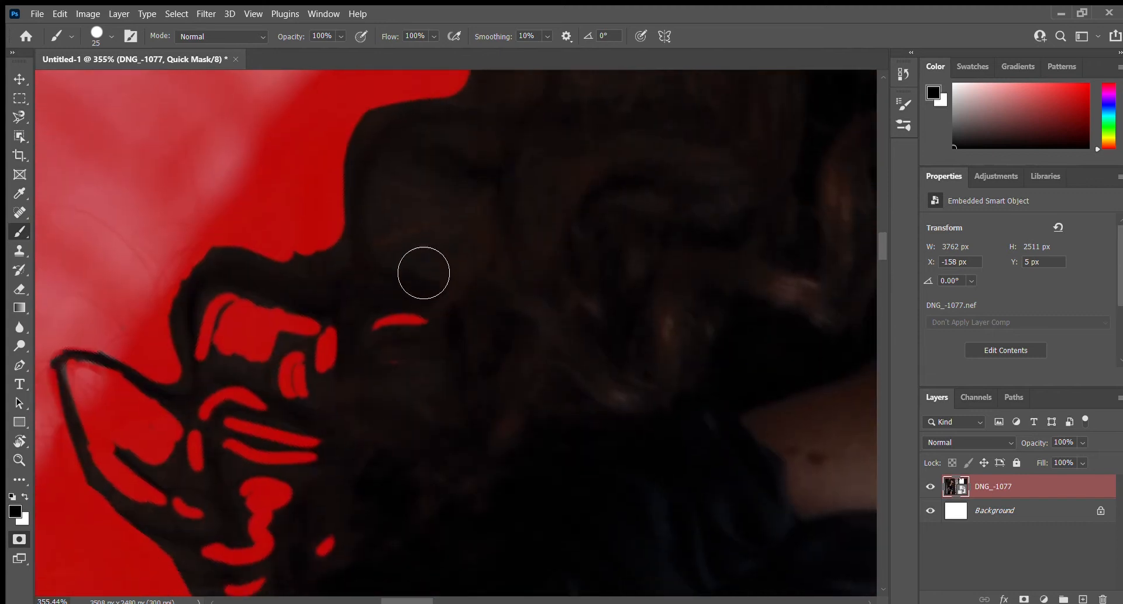
{"action": "mouse_move", "coordinate": [423, 273]}
{"action": "left_mouse_down"}
{"action": "mouse_move", "coordinate": [457, 280]}
{"action": "mouse_move", "coordinate": [448, 221]}
{"action": "mouse_move", "coordinate": [506, 163]}
{"action": "mouse_move", "coordinate": [520, 100]}
{"action": "left_mouse_up"}
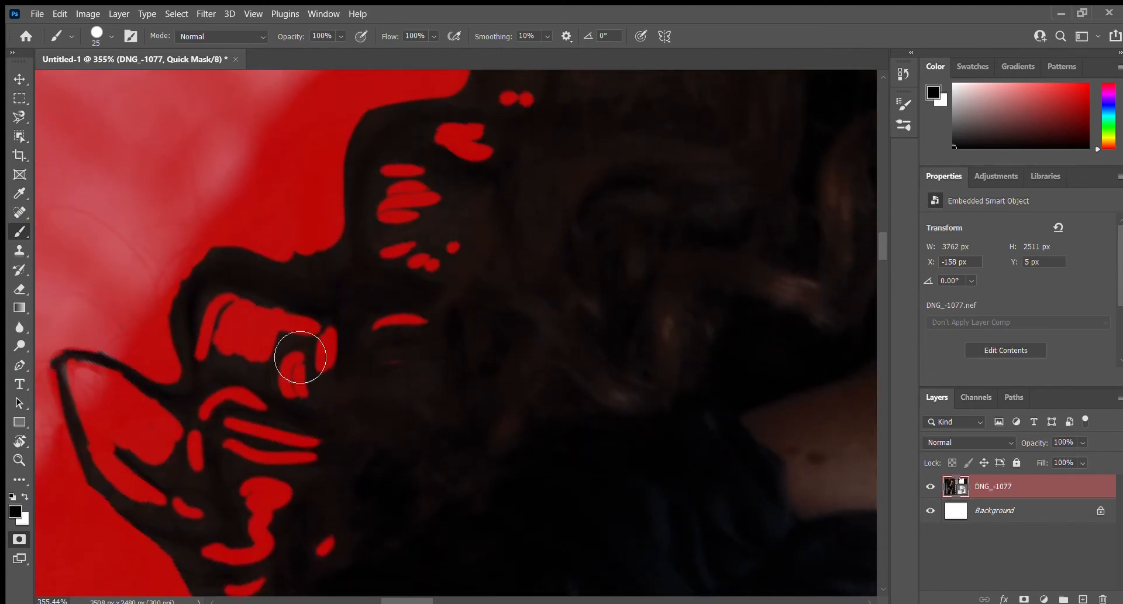
{"action": "mouse_move", "coordinate": [300, 357]}
{"action": "left_mouse_down"}
{"action": "mouse_move", "coordinate": [231, 333]}
{"action": "mouse_move", "coordinate": [275, 386]}
{"action": "left_mouse_up"}
{"action": "mouse_move", "coordinate": [245, 450]}
{"action": "left_mouse_down"}
{"action": "mouse_move", "coordinate": [283, 462]}
{"action": "mouse_move", "coordinate": [344, 438]}
{"action": "left_mouse_up"}
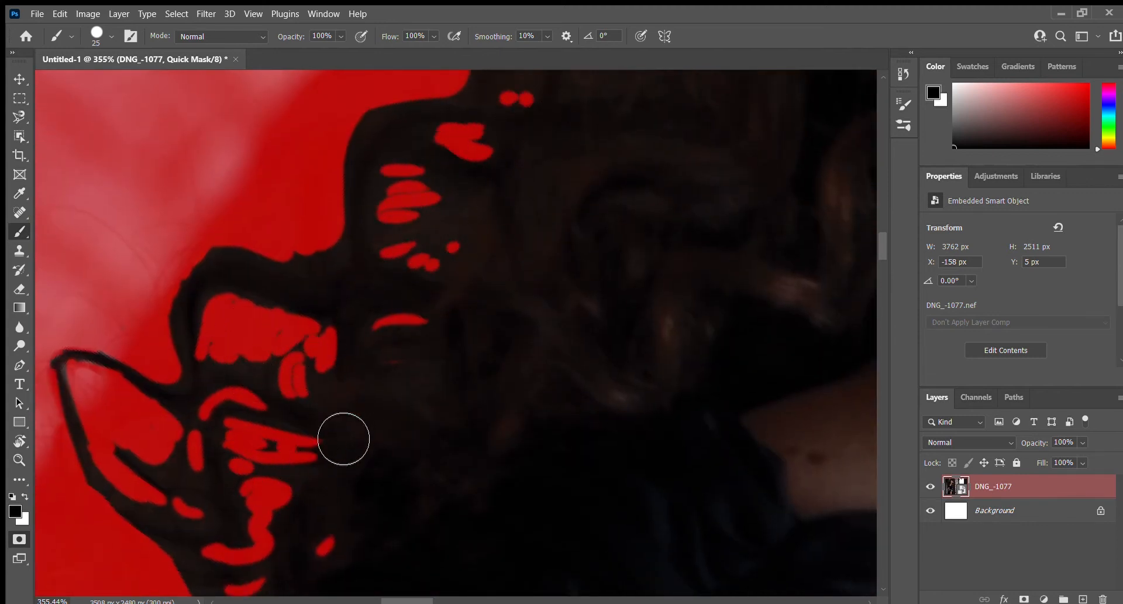
Return the canvas rotation to 0° and bring the woman's masked upper body into view
{"action": "key", "text": "z"}
{"action": "left_click_drag", "start_coordinate": [705, 294], "coordinate": [576, 357]}
{"action": "key", "text": "r"}
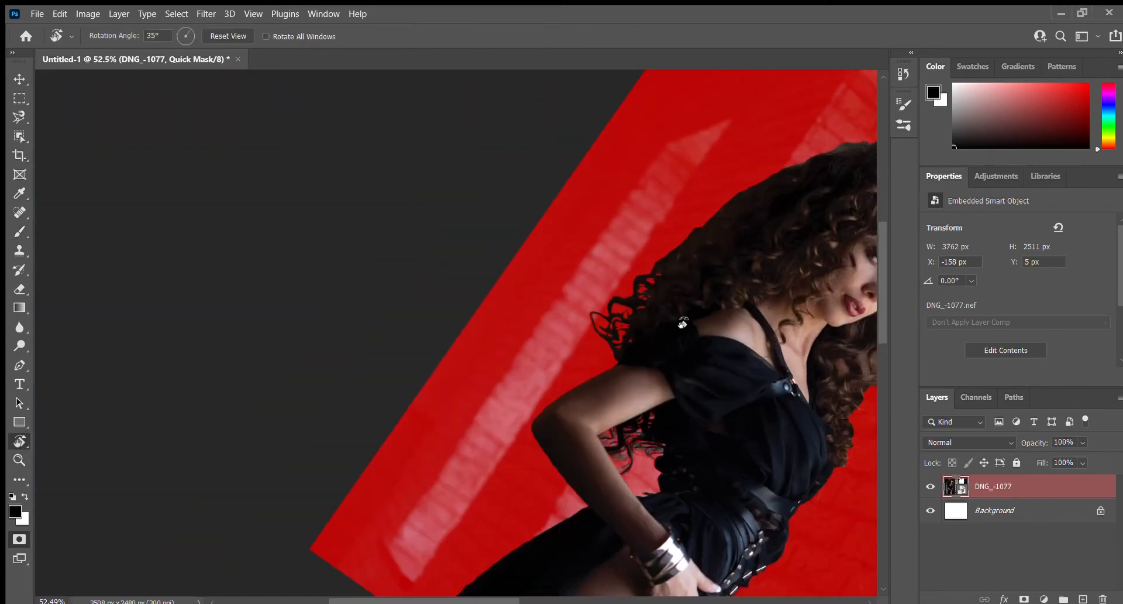
{"action": "left_click_drag", "start_coordinate": [682, 323], "coordinate": [604, 216]}
{"action": "left_click_drag", "start_coordinate": [758, 231], "coordinate": [487, 481]}
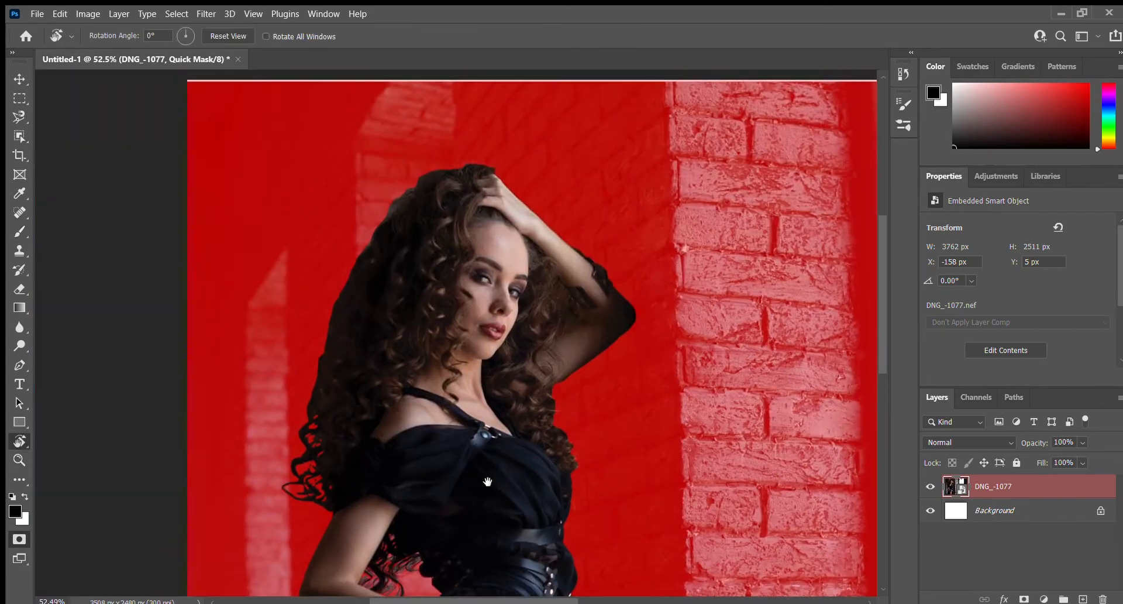
Set the brush size to 80 px and check the mask across the brick wall, window and whole image
{"action": "key", "text": "b"}
{"action": "key", "text": "bracketright"}
{"action": "key", "text": "bracketright"}
{"action": "key", "text": "bracketright"}
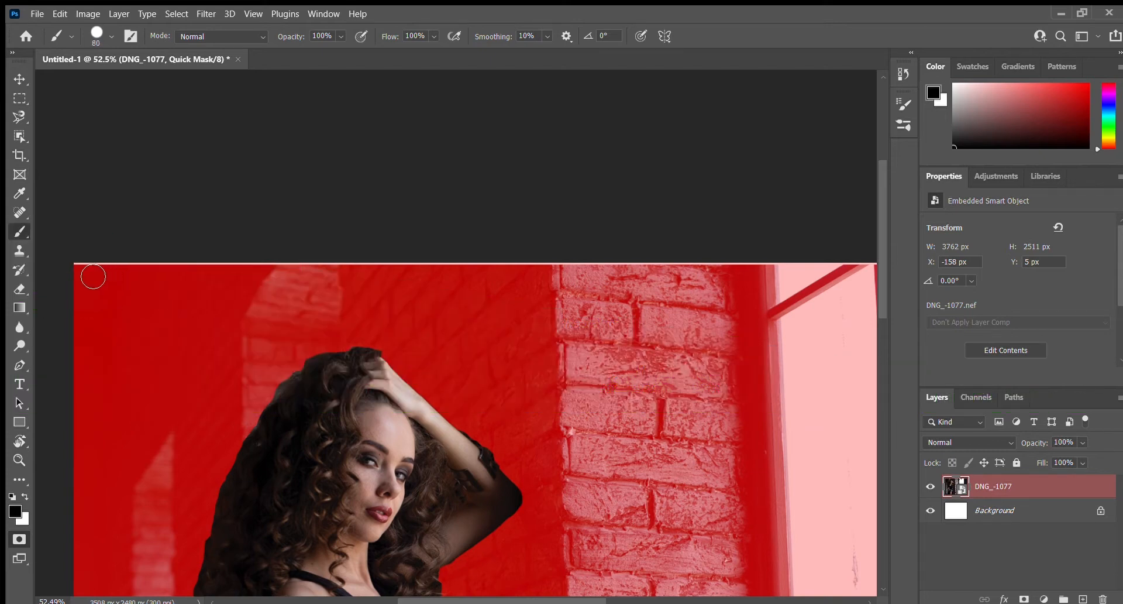
{"action": "left_click_drag", "start_coordinate": [717, 328], "coordinate": [444, 310]}
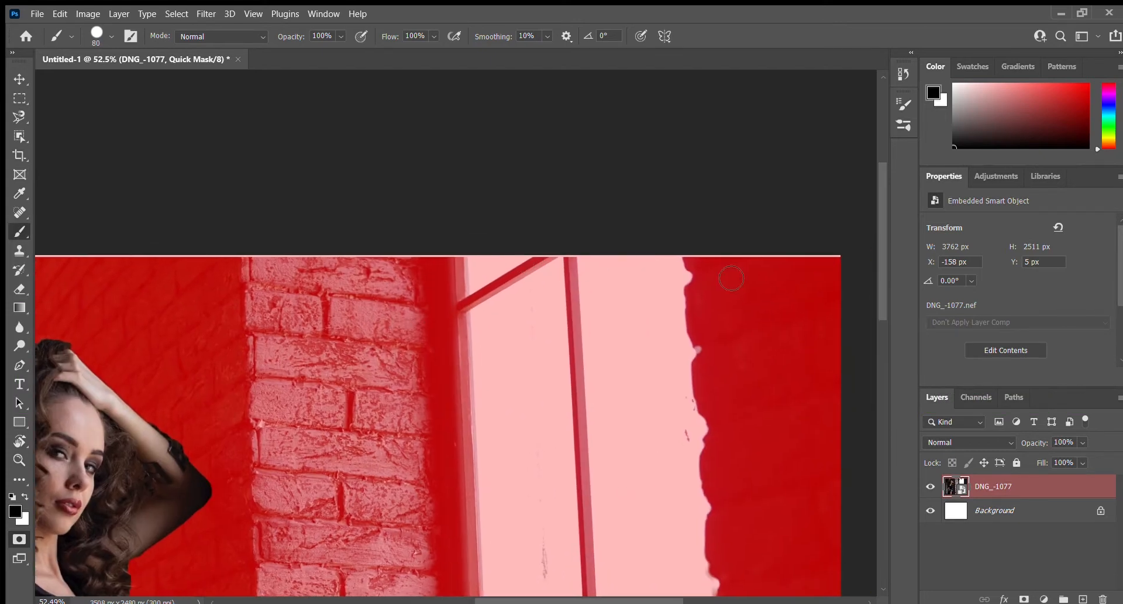
{"action": "scroll", "coordinate": [468, 237], "scroll_direction": "down", "scroll_amount": 2}
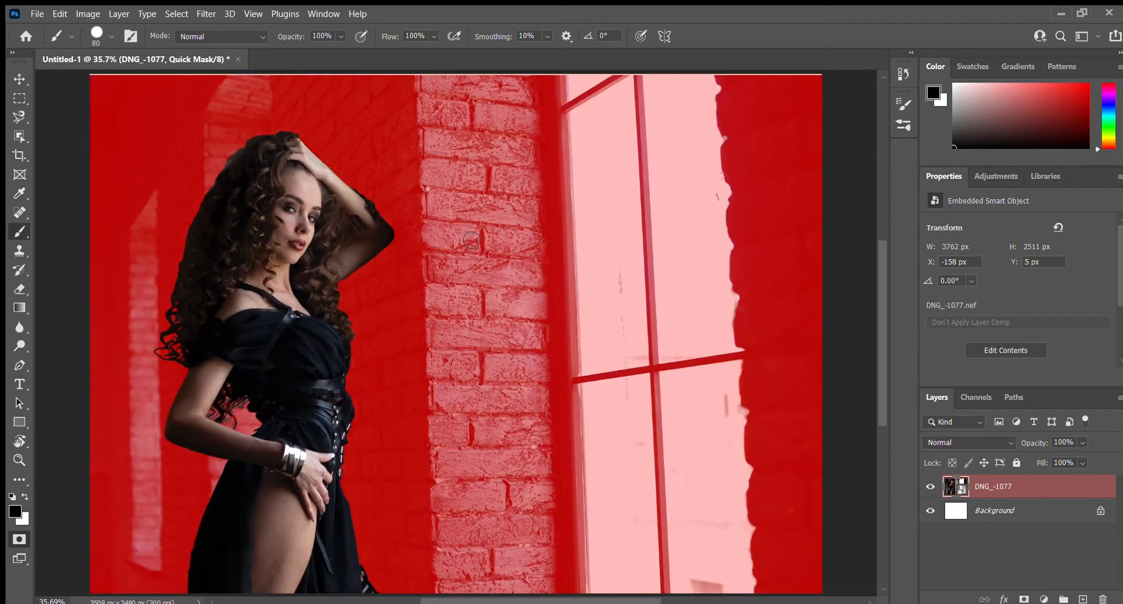
Reduce the brush to 8 px and paint the small background gap in the curls beside the woman's cheek into the mask
{"action": "key", "text": "q"}
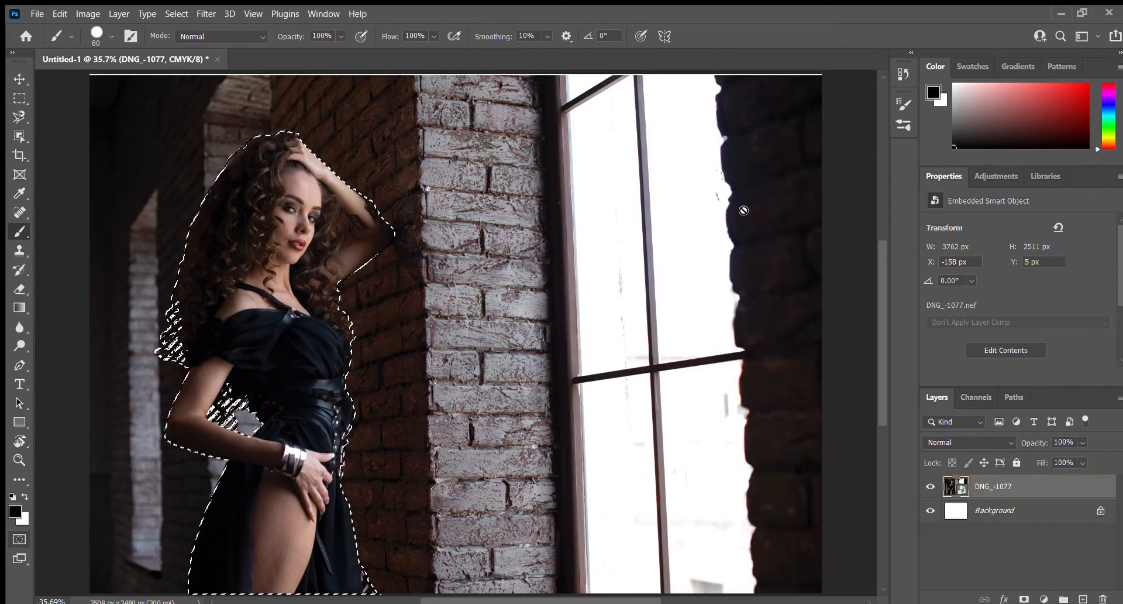
{"action": "key", "text": "q"}
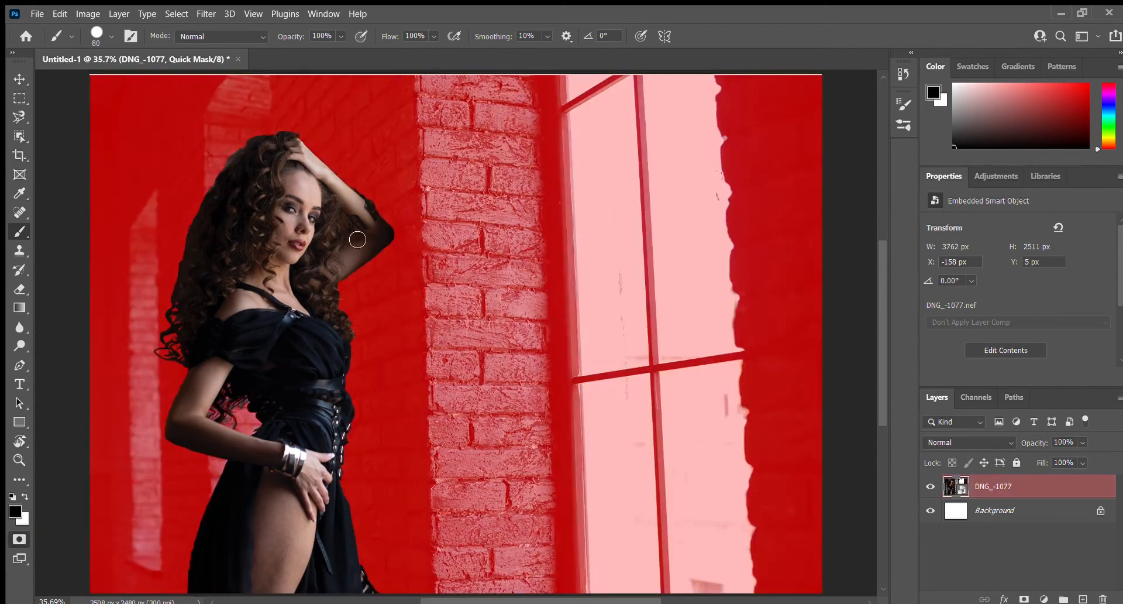
{"action": "key", "text": "z"}
{"action": "left_click_drag", "start_coordinate": [304, 178], "coordinate": [386, 251]}
{"action": "mouse_move", "coordinate": [496, 364]}
{"action": "left_mouse_down"}
{"action": "mouse_move", "coordinate": [392, 129]}
{"action": "mouse_move", "coordinate": [417, 147]}
{"action": "mouse_move", "coordinate": [409, 131]}
{"action": "left_mouse_up"}
{"action": "left_click_drag", "start_coordinate": [442, 319], "coordinate": [450, 319]}
{"action": "key", "text": "b"}
{"action": "key", "text": "bracketleft"}
{"action": "key", "text": "bracketleft"}
{"action": "key", "text": "bracketleft"}
{"action": "key", "text": "bracketleft"}
{"action": "key", "text": "bracketleft"}
{"action": "key", "text": "bracketleft"}
{"action": "key", "text": "bracketleft"}
{"action": "key", "text": "bracketleft"}
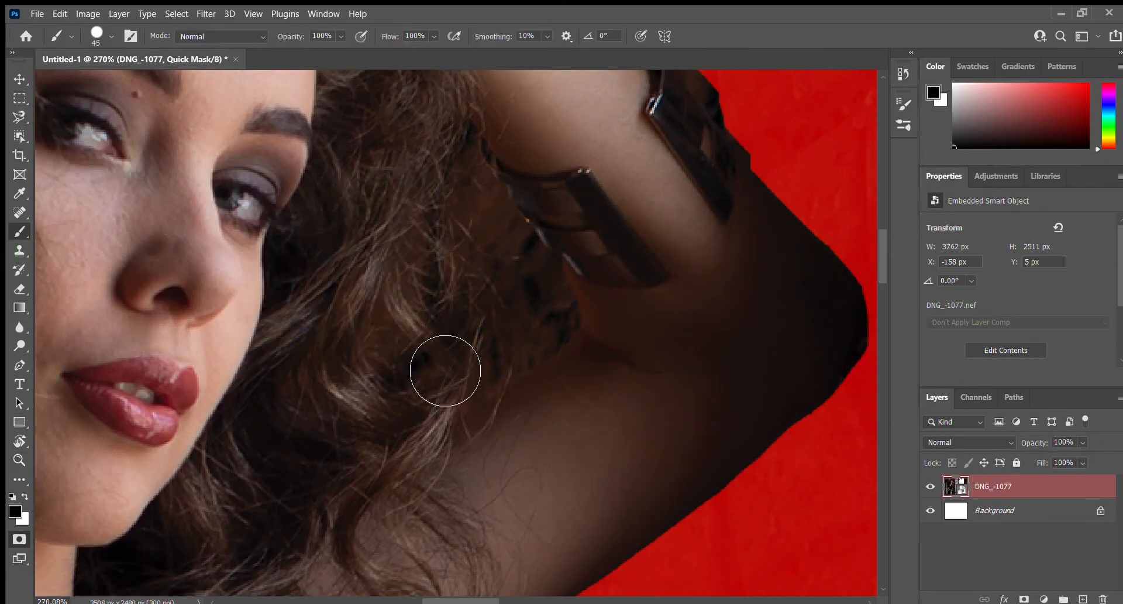
{"action": "mouse_move", "coordinate": [381, 295]}
{"action": "left_mouse_down"}
{"action": "mouse_move", "coordinate": [395, 380]}
{"action": "mouse_move", "coordinate": [436, 387]}
{"action": "mouse_move", "coordinate": [384, 308]}
{"action": "left_mouse_up"}
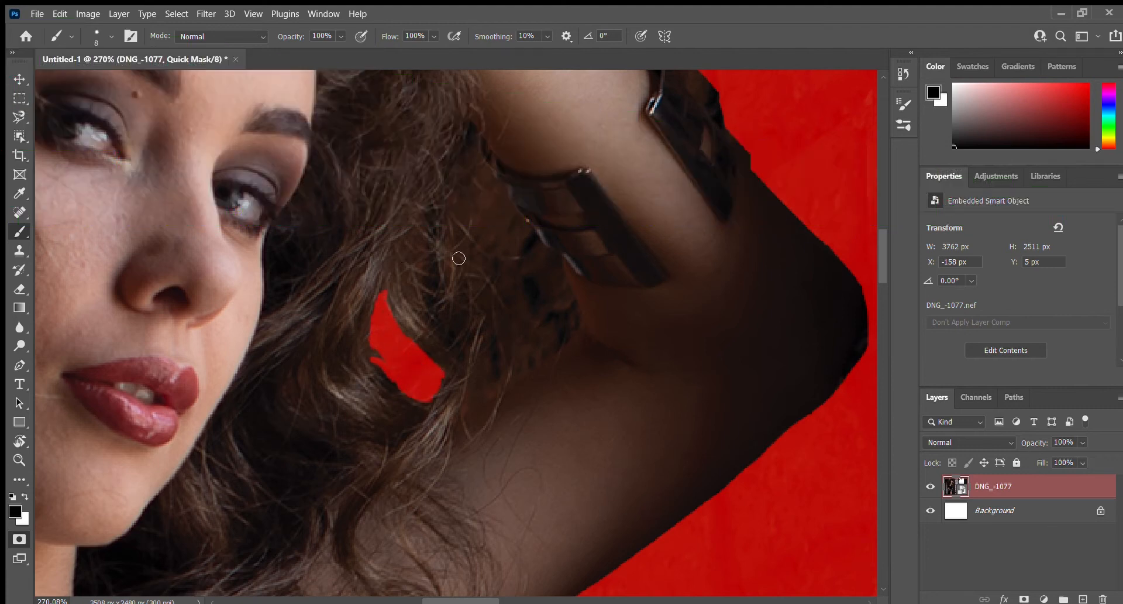
Outline the background opening between the hair and the raised arm in the mask with the 8 px brush
{"action": "mouse_move", "coordinate": [459, 258]}
{"action": "left_mouse_down"}
{"action": "mouse_move", "coordinate": [477, 377]}
{"action": "mouse_move", "coordinate": [467, 404]}
{"action": "mouse_move", "coordinate": [442, 182]}
{"action": "mouse_move", "coordinate": [462, 161]}
{"action": "mouse_move", "coordinate": [556, 260]}
{"action": "mouse_move", "coordinate": [580, 319]}
{"action": "left_mouse_up"}
{"action": "left_click_drag", "start_coordinate": [474, 401], "coordinate": [579, 323]}
{"action": "mouse_move", "coordinate": [465, 177]}
{"action": "left_mouse_down"}
{"action": "mouse_move", "coordinate": [501, 202]}
{"action": "mouse_move", "coordinate": [565, 318]}
{"action": "mouse_move", "coordinate": [483, 380]}
{"action": "left_mouse_up"}
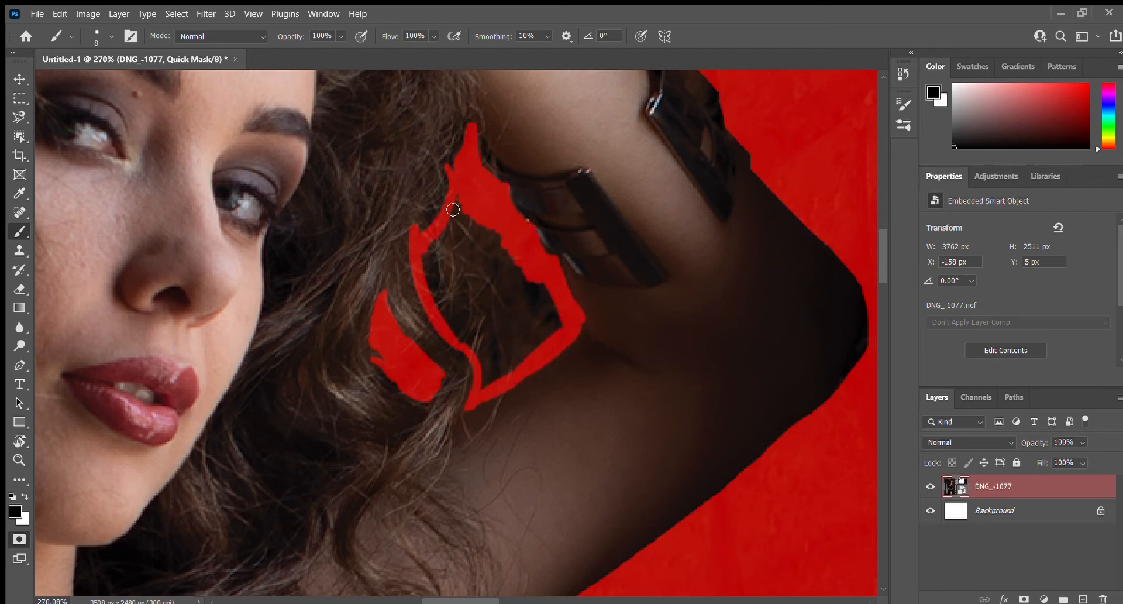
Enlarge the brush to 25 px and fill the outlined opening between the hair and raised arm into the mask
{"action": "key", "text": "bracketright"}
{"action": "key", "text": "bracketright"}
{"action": "key", "text": "bracketright"}
{"action": "key", "text": "bracketright"}
{"action": "key", "text": "bracketright"}
{"action": "mouse_move", "coordinate": [453, 209]}
{"action": "left_mouse_down"}
{"action": "mouse_move", "coordinate": [556, 328]}
{"action": "mouse_move", "coordinate": [503, 386]}
{"action": "mouse_move", "coordinate": [463, 249]}
{"action": "mouse_move", "coordinate": [497, 264]}
{"action": "left_mouse_up"}
Paint the leftover background along the outer edge of the armlet and raised arm into the mask
{"action": "key", "text": "space"}
{"action": "left_click_drag", "start_coordinate": [500, 220], "coordinate": [482, 270]}
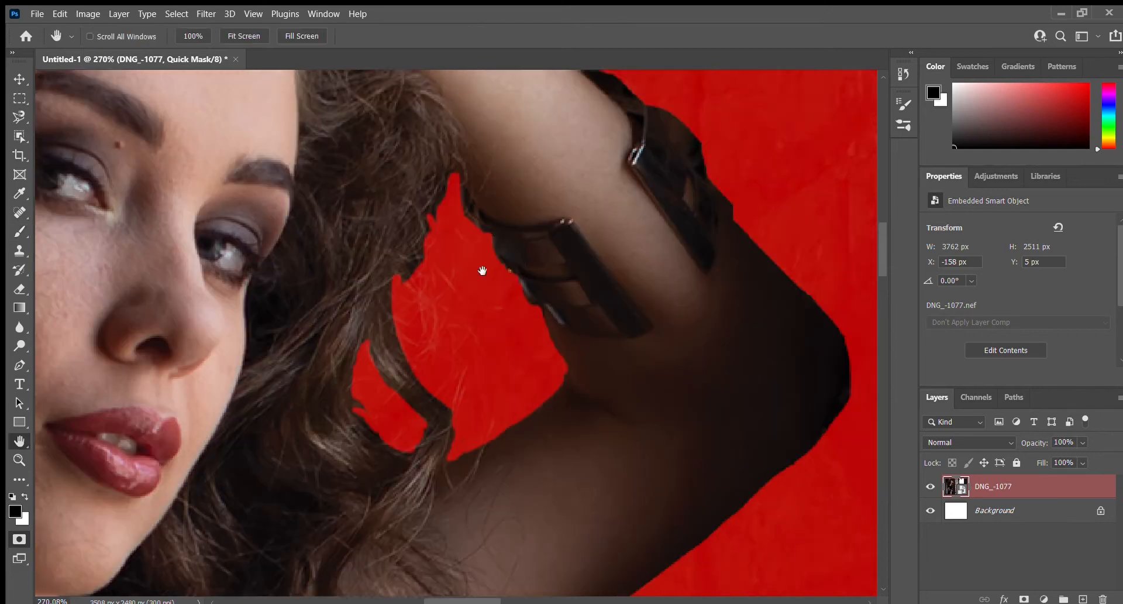
{"action": "left_click_drag", "start_coordinate": [575, 69], "coordinate": [509, 224]}
{"action": "mouse_move", "coordinate": [500, 204]}
{"action": "left_mouse_down"}
{"action": "mouse_move", "coordinate": [534, 233]}
{"action": "mouse_move", "coordinate": [607, 238]}
{"action": "mouse_move", "coordinate": [520, 242]}
{"action": "mouse_move", "coordinate": [496, 204]}
{"action": "mouse_move", "coordinate": [564, 248]}
{"action": "mouse_move", "coordinate": [600, 256]}
{"action": "mouse_move", "coordinate": [545, 247]}
{"action": "mouse_move", "coordinate": [622, 286]}
{"action": "mouse_move", "coordinate": [618, 273]}
{"action": "mouse_move", "coordinate": [651, 311]}
{"action": "left_mouse_up"}
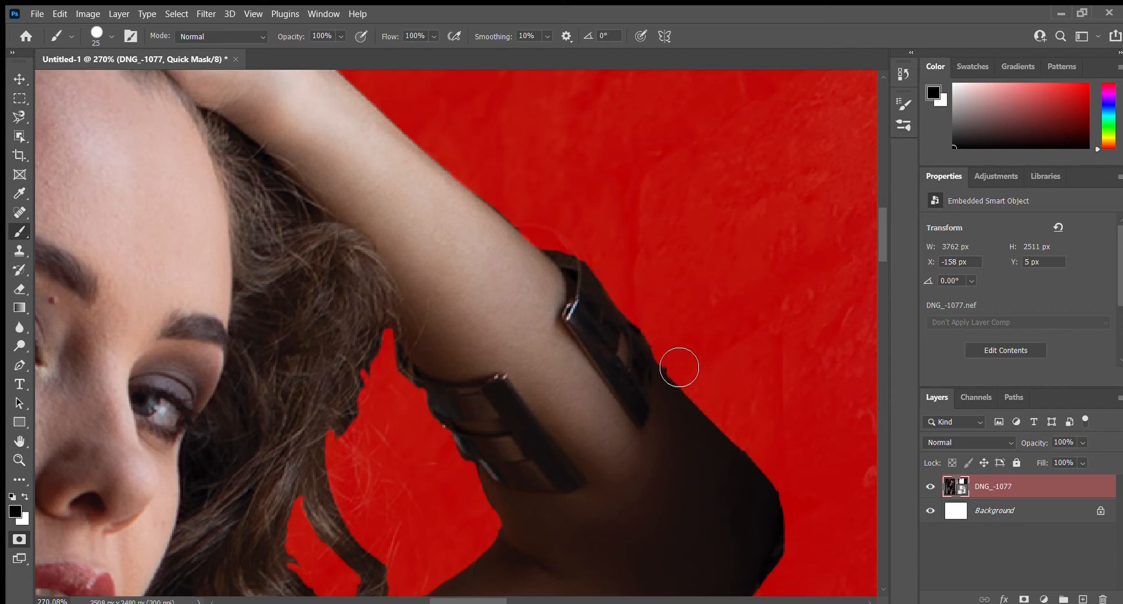
{"action": "mouse_move", "coordinate": [716, 502]}
{"action": "left_mouse_down"}
{"action": "mouse_move", "coordinate": [701, 346]}
{"action": "mouse_move", "coordinate": [724, 453]}
{"action": "left_mouse_up"}
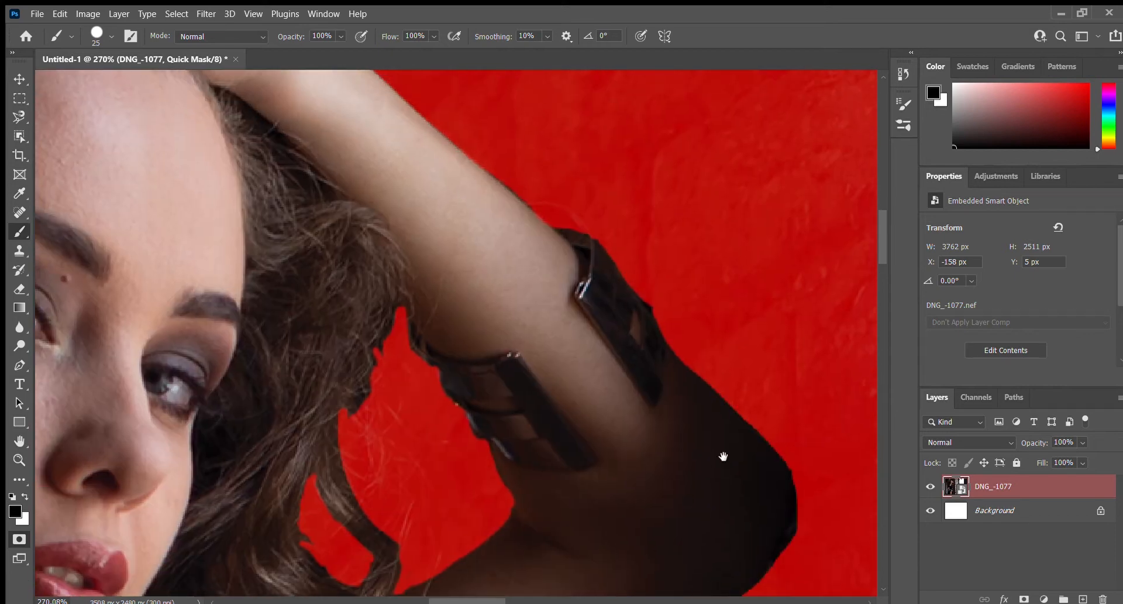
{"action": "key", "text": "ctrl+0"}
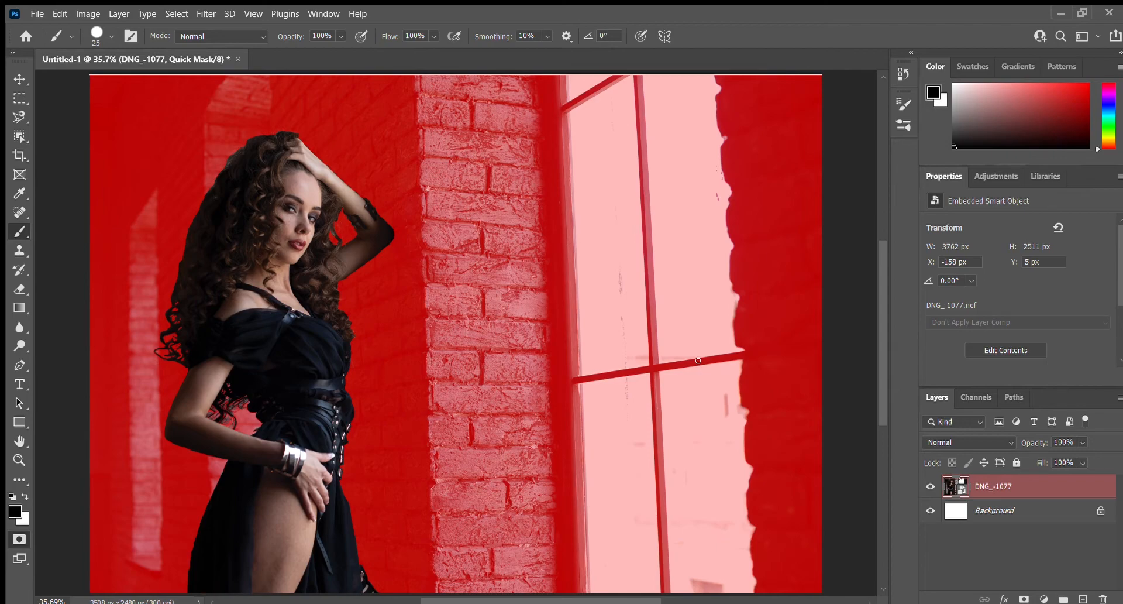
Paint the stray background along the upper outer edge of the woman's hair into the mask with the 25 px brush
{"action": "key", "text": "z"}
{"action": "mouse_move", "coordinate": [232, 161]}
{"action": "left_mouse_down"}
{"action": "mouse_move", "coordinate": [388, 256]}
{"action": "mouse_move", "coordinate": [330, 225]}
{"action": "left_mouse_up"}
{"action": "left_click_drag", "start_coordinate": [595, 246], "coordinate": [533, 231]}
{"action": "key", "text": "b"}
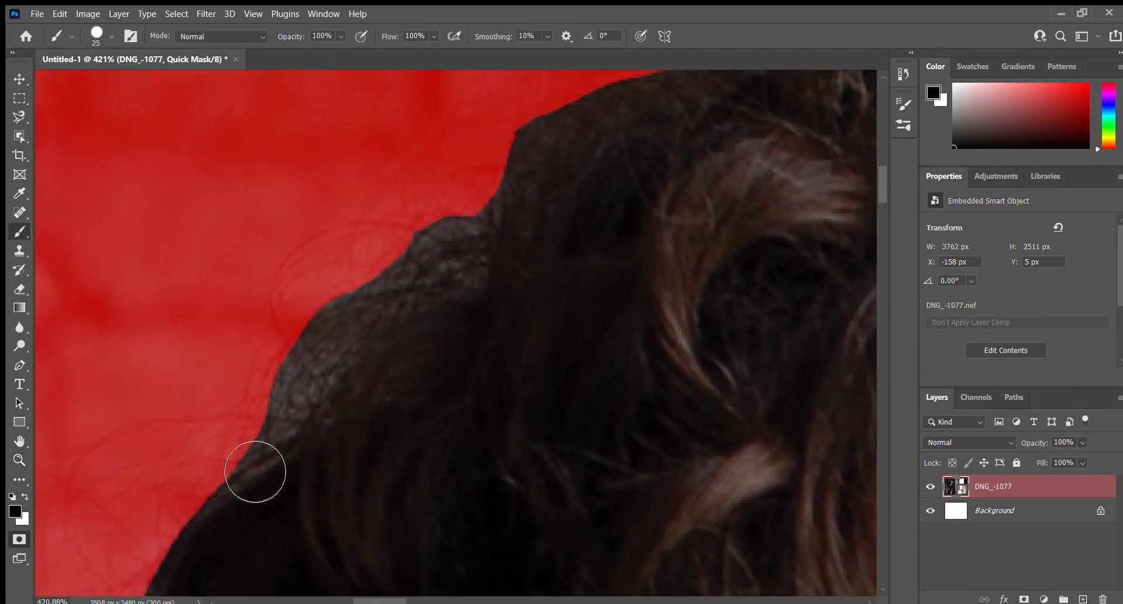
{"action": "mouse_move", "coordinate": [230, 463]}
{"action": "left_mouse_down"}
{"action": "mouse_move", "coordinate": [281, 444]}
{"action": "mouse_move", "coordinate": [325, 402]}
{"action": "mouse_move", "coordinate": [366, 336]}
{"action": "mouse_move", "coordinate": [435, 263]}
{"action": "mouse_move", "coordinate": [486, 243]}
{"action": "mouse_move", "coordinate": [516, 191]}
{"action": "mouse_move", "coordinate": [493, 254]}
{"action": "mouse_move", "coordinate": [521, 185]}
{"action": "mouse_move", "coordinate": [489, 293]}
{"action": "mouse_move", "coordinate": [456, 296]}
{"action": "mouse_move", "coordinate": [358, 363]}
{"action": "mouse_move", "coordinate": [293, 444]}
{"action": "mouse_move", "coordinate": [348, 378]}
{"action": "mouse_move", "coordinate": [466, 292]}
{"action": "mouse_move", "coordinate": [449, 301]}
{"action": "mouse_move", "coordinate": [489, 296]}
{"action": "mouse_move", "coordinate": [378, 363]}
{"action": "mouse_move", "coordinate": [313, 440]}
{"action": "left_mouse_up"}
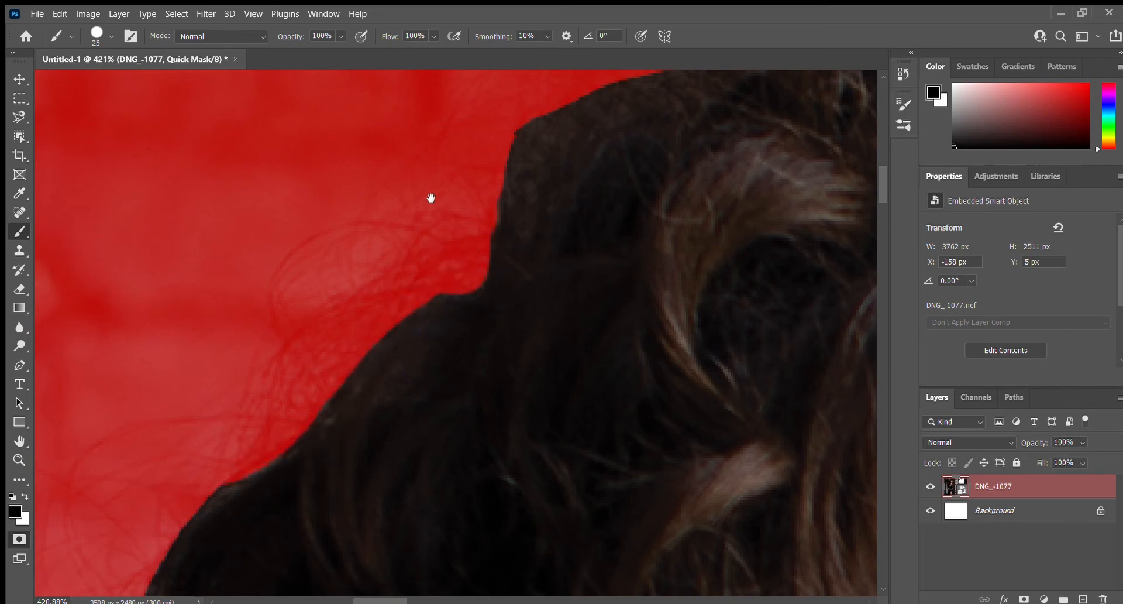
{"action": "left_click_drag", "start_coordinate": [431, 196], "coordinate": [391, 266]}
{"action": "mouse_move", "coordinate": [393, 321]}
{"action": "left_mouse_down"}
{"action": "mouse_move", "coordinate": [440, 245]}
{"action": "mouse_move", "coordinate": [536, 173]}
{"action": "left_mouse_up"}
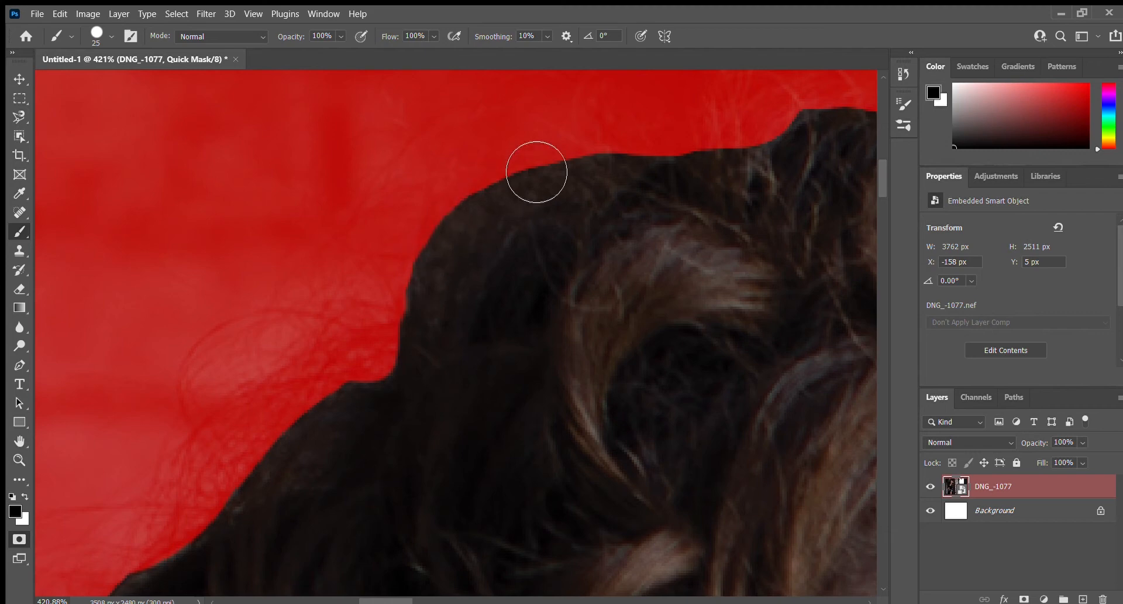
{"action": "left_click_drag", "start_coordinate": [705, 142], "coordinate": [720, 135]}
{"action": "key", "text": "ctrl+0"}
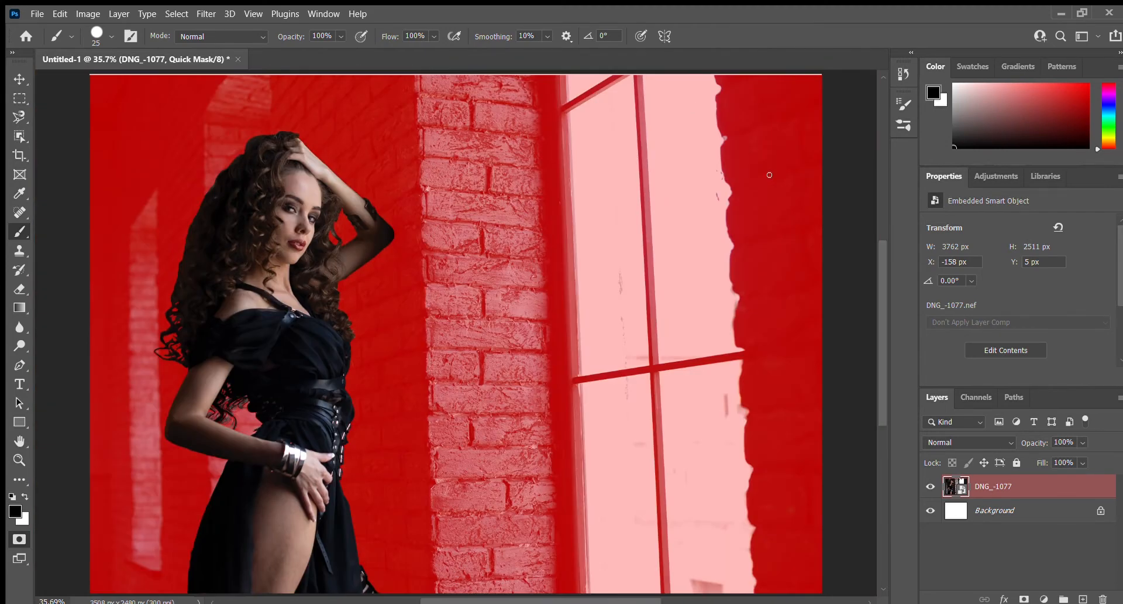
Turn the Quick Mask into an inverted selection and delete the background from the rasterized DNG_-1077 layer, leaving nothing selected
{"action": "key", "text": "q"}
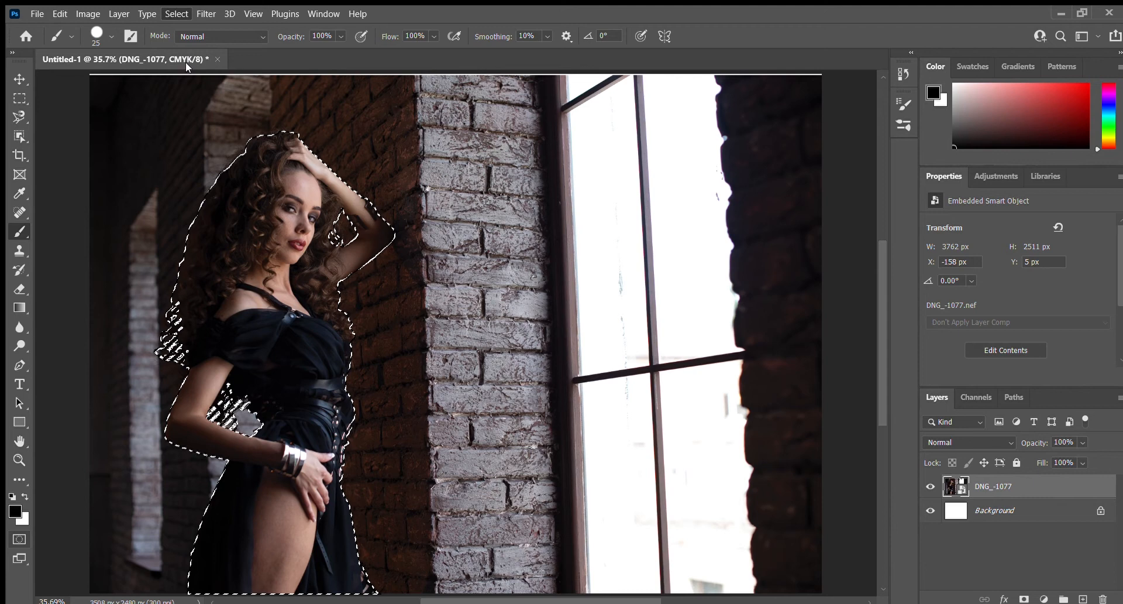
{"action": "key", "text": "ctrl+shift+i"}
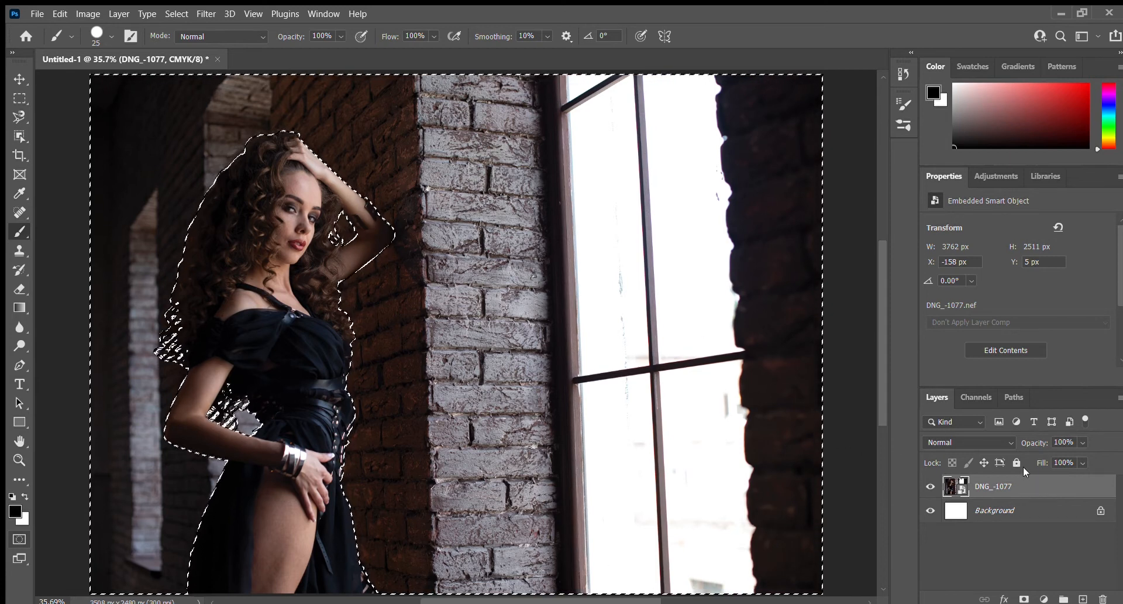
{"action": "left_click", "coordinate": [889, 272]}
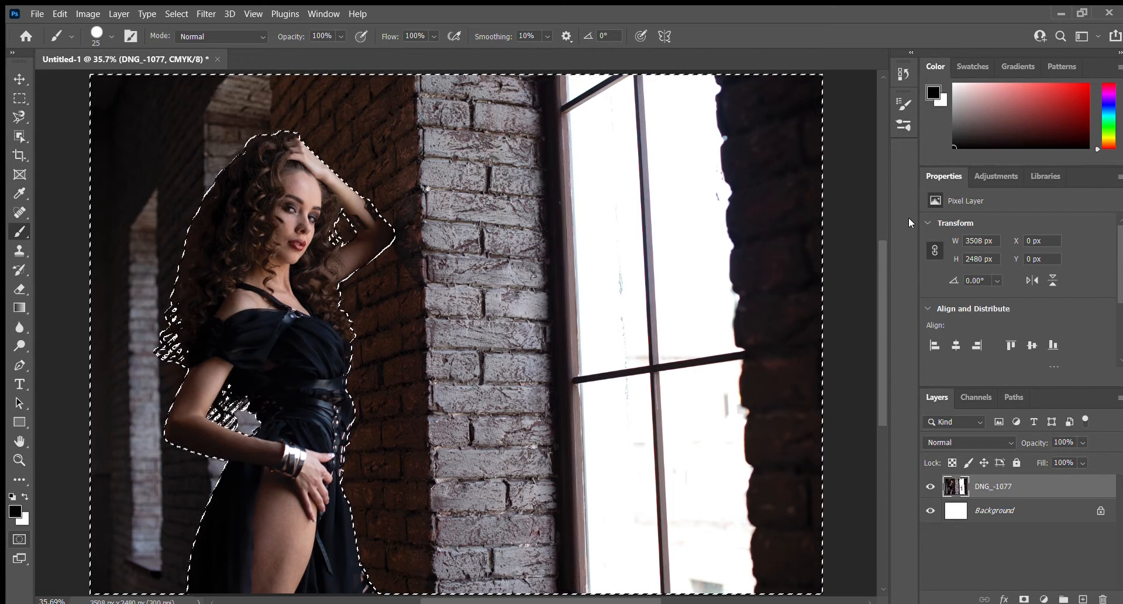
{"action": "key", "text": "Delete"}
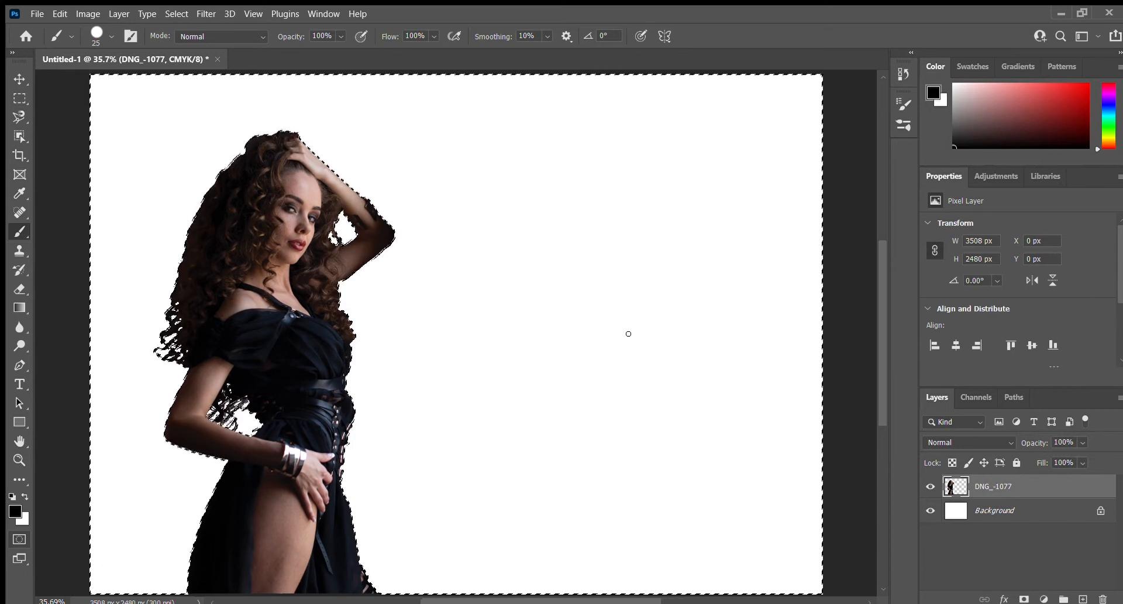
{"action": "key", "text": "ctrl+d"}
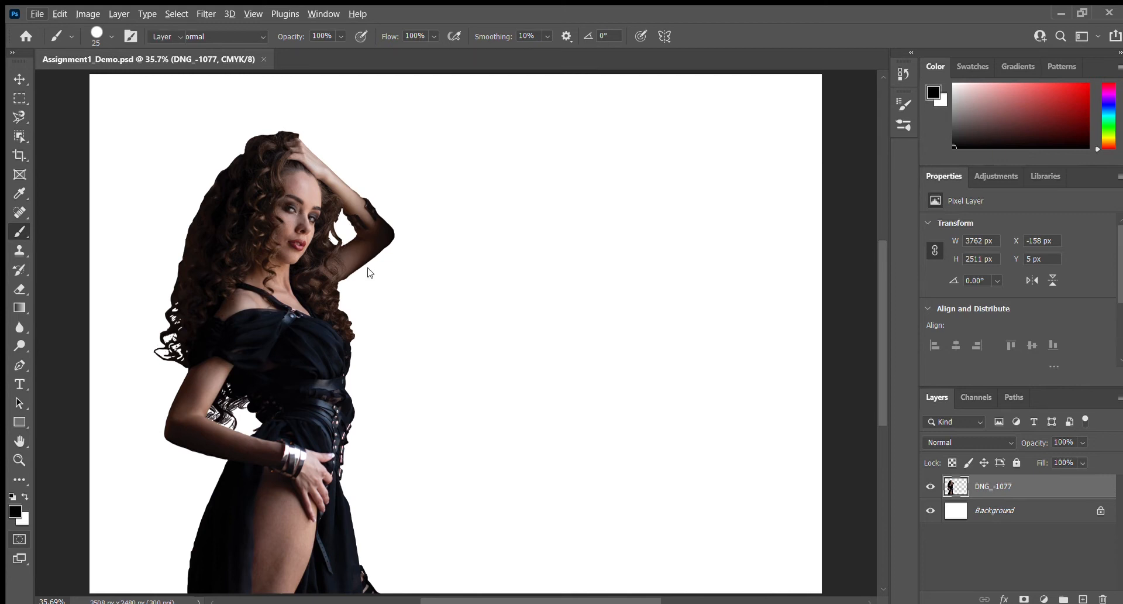
Place the lava-2 image and move its layer below the woman's DNG_-1077 layer
{"action": "key", "text": "v"}
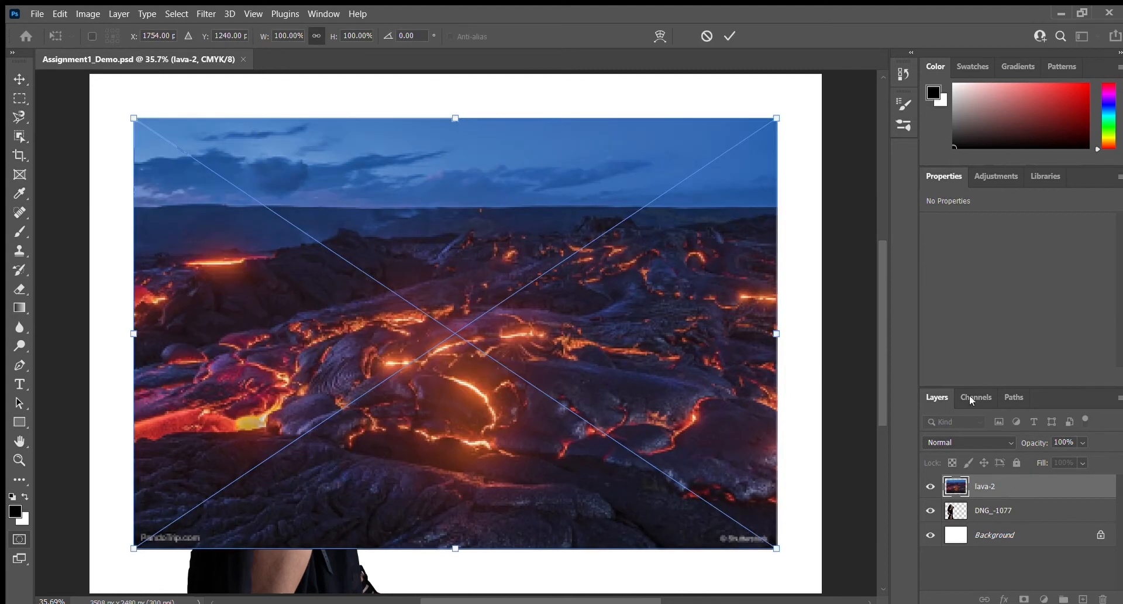
{"action": "left_click_drag", "start_coordinate": [1033, 485], "coordinate": [1025, 516]}
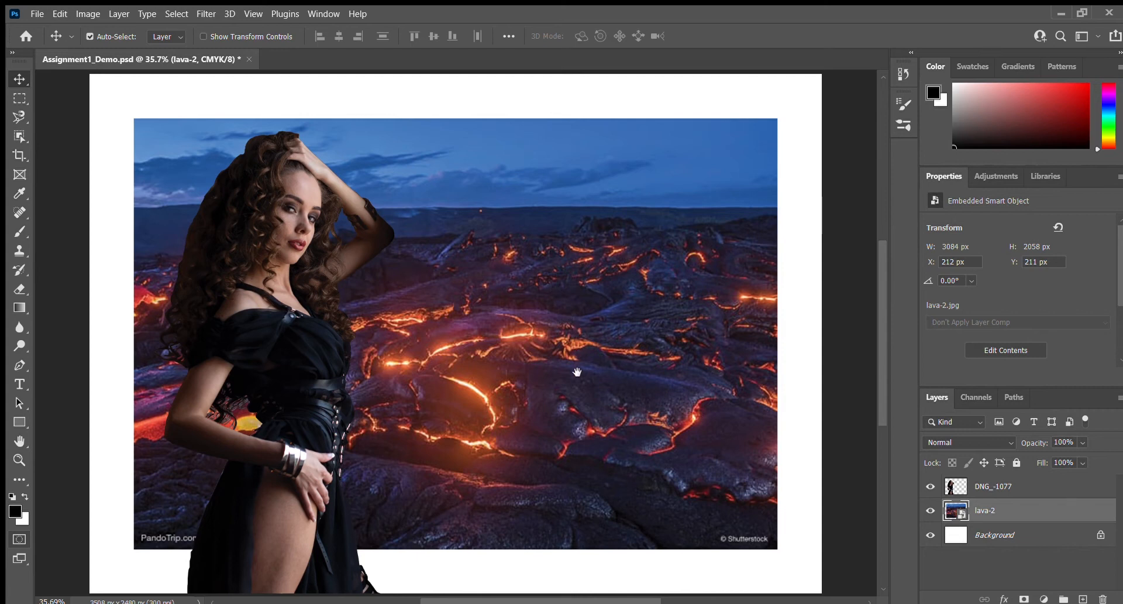
{"action": "mouse_move", "coordinate": [577, 370]}
{"action": "left_mouse_down"}
{"action": "mouse_move", "coordinate": [558, 276]}
{"action": "mouse_move", "coordinate": [604, 349]}
{"action": "mouse_move", "coordinate": [602, 335]}
{"action": "left_mouse_up"}
{"action": "key", "text": "b"}
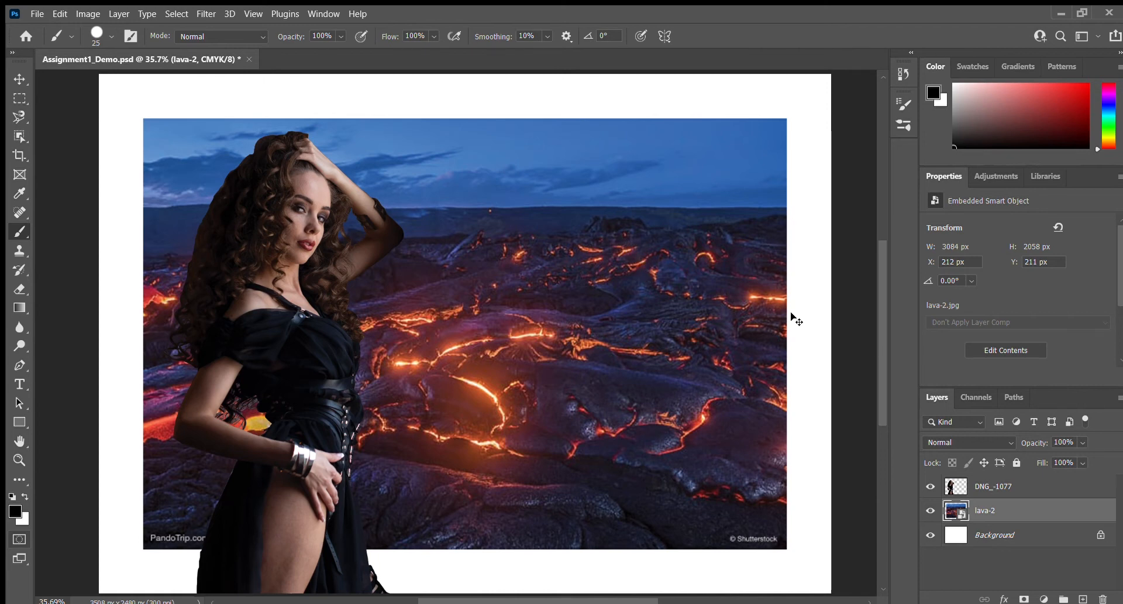
{"action": "key", "text": "ctrl+t"}
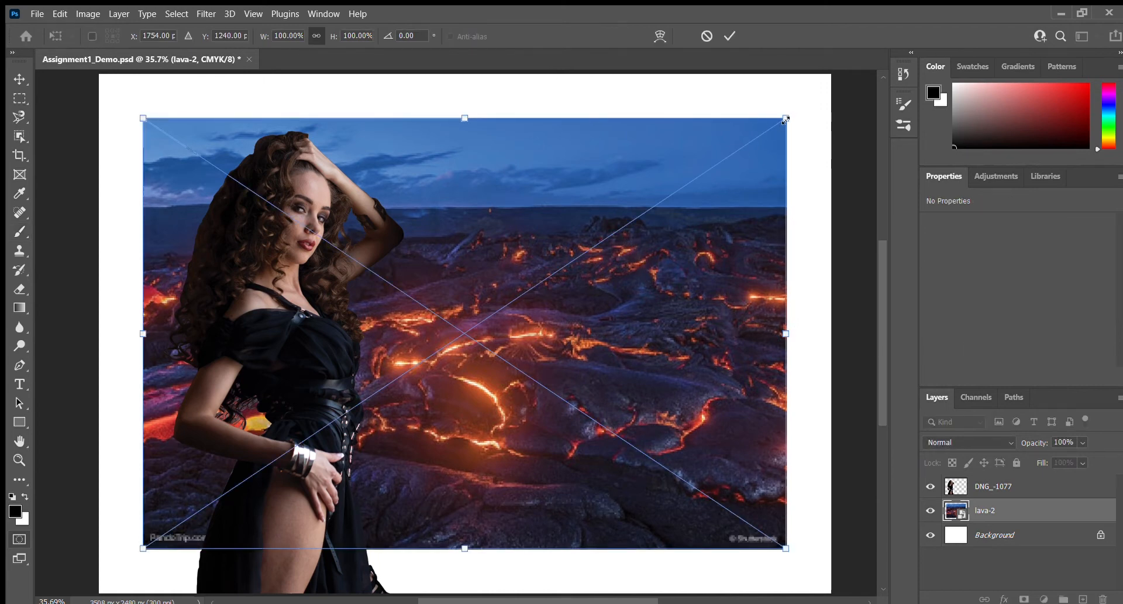
{"action": "left_click_drag", "start_coordinate": [785, 119], "coordinate": [850, 72]}
{"action": "key", "text": "ctrl+z"}
{"action": "key", "text": "ctrl+z"}
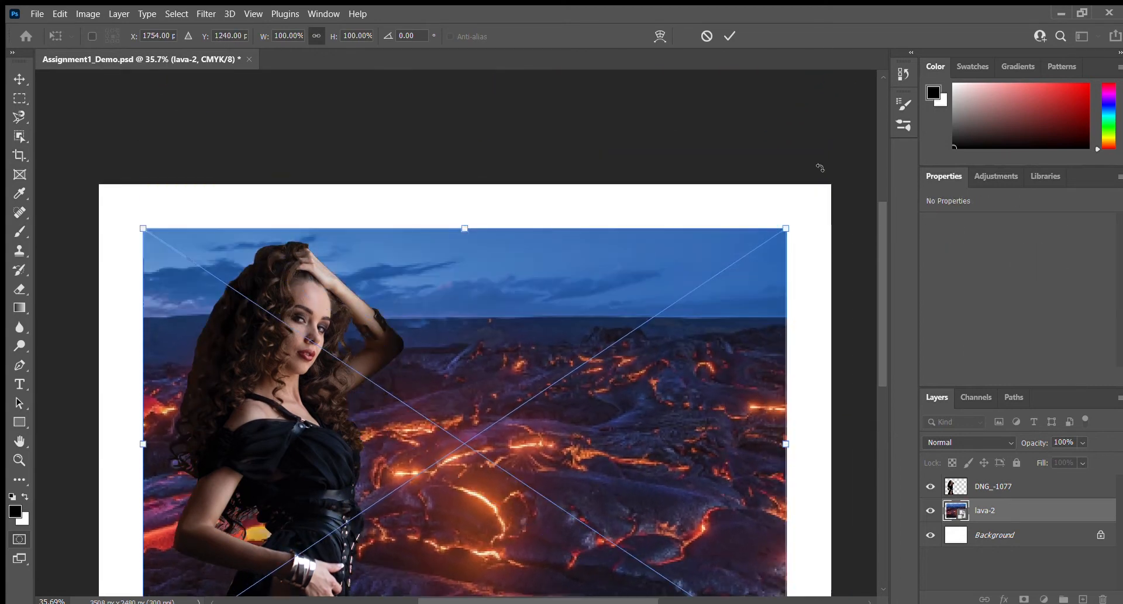
{"action": "left_click_drag", "start_coordinate": [715, 227], "coordinate": [718, 101]}
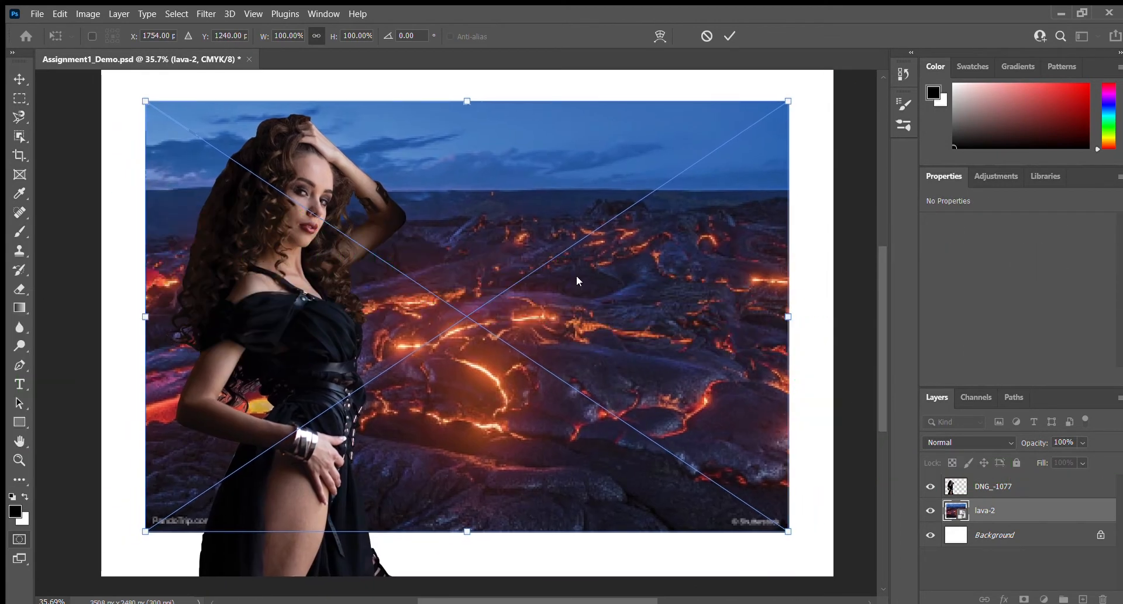
{"action": "key", "text": "Return"}
Scale the lava-2 image to about 125% width and 124% height so it covers the whole canvas
{"action": "key", "text": "z"}
{"action": "mouse_move", "coordinate": [573, 251]}
{"action": "left_mouse_down"}
{"action": "mouse_move", "coordinate": [549, 269]}
{"action": "mouse_move", "coordinate": [561, 248]}
{"action": "left_mouse_up"}
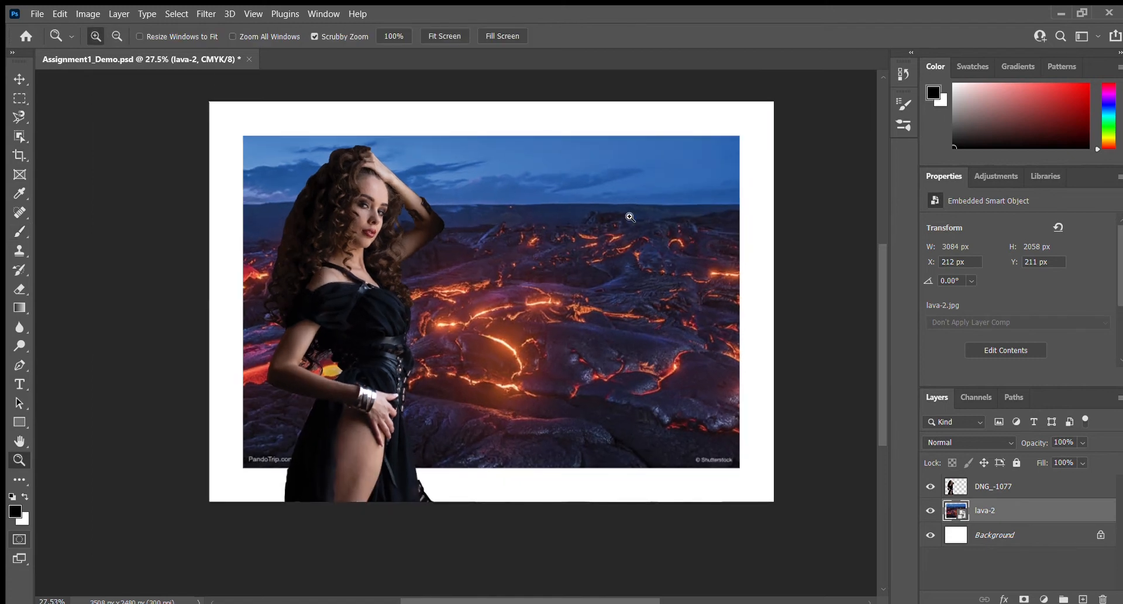
{"action": "key", "text": "ctrl+t"}
{"action": "left_click_drag", "start_coordinate": [740, 136], "coordinate": [789, 102]}
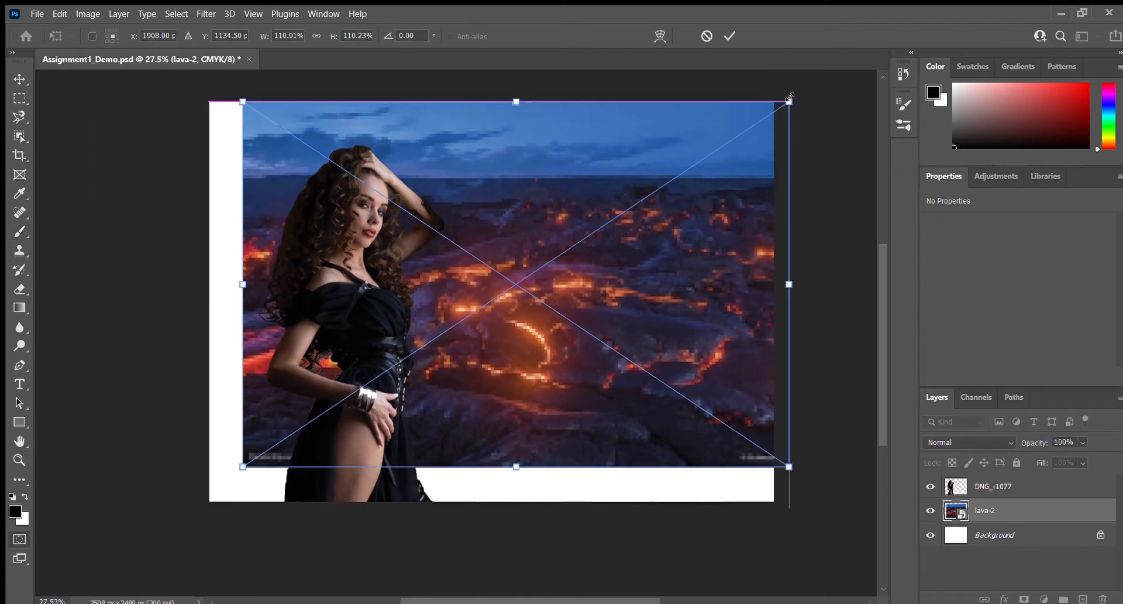
{"action": "left_click_drag", "start_coordinate": [243, 467], "coordinate": [167, 513]}
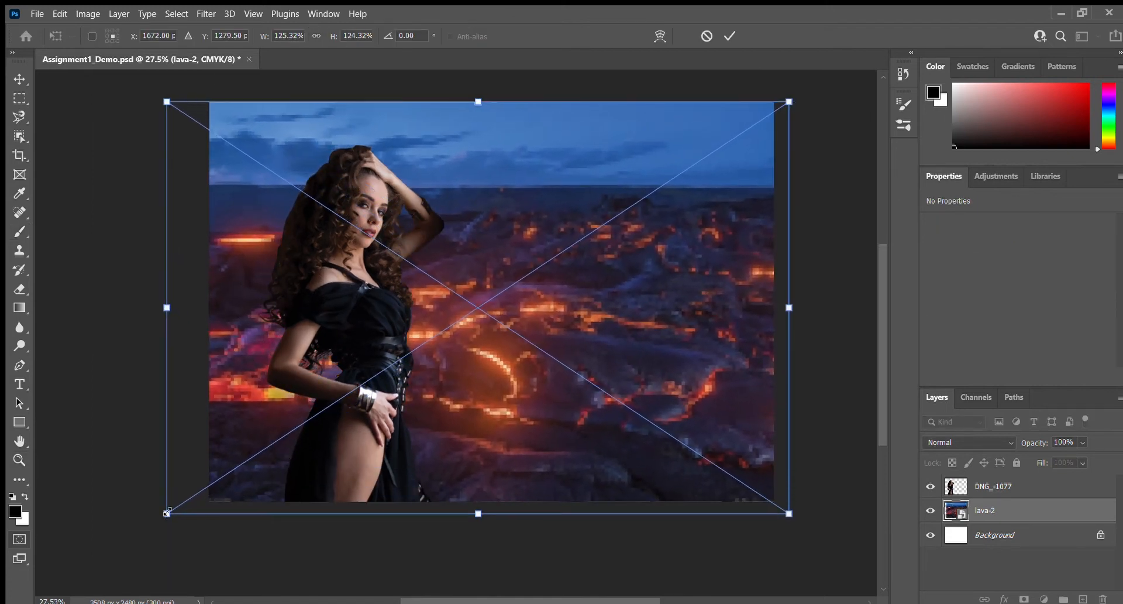
{"action": "key", "text": "Return"}
{"action": "key", "text": "z"}
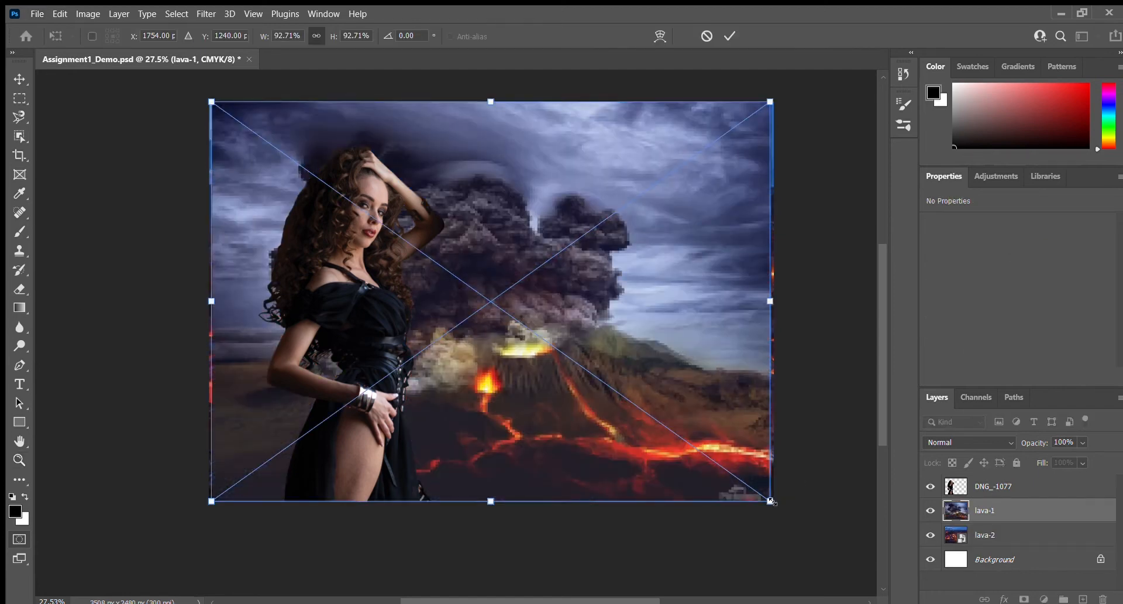
Scale the placed lava-1 volcano image to about 51% and position it over the canvas's upper right corner
{"action": "left_click_drag", "start_coordinate": [771, 501], "coordinate": [519, 321]}
{"action": "left_click_drag", "start_coordinate": [489, 268], "coordinate": [754, 230]}
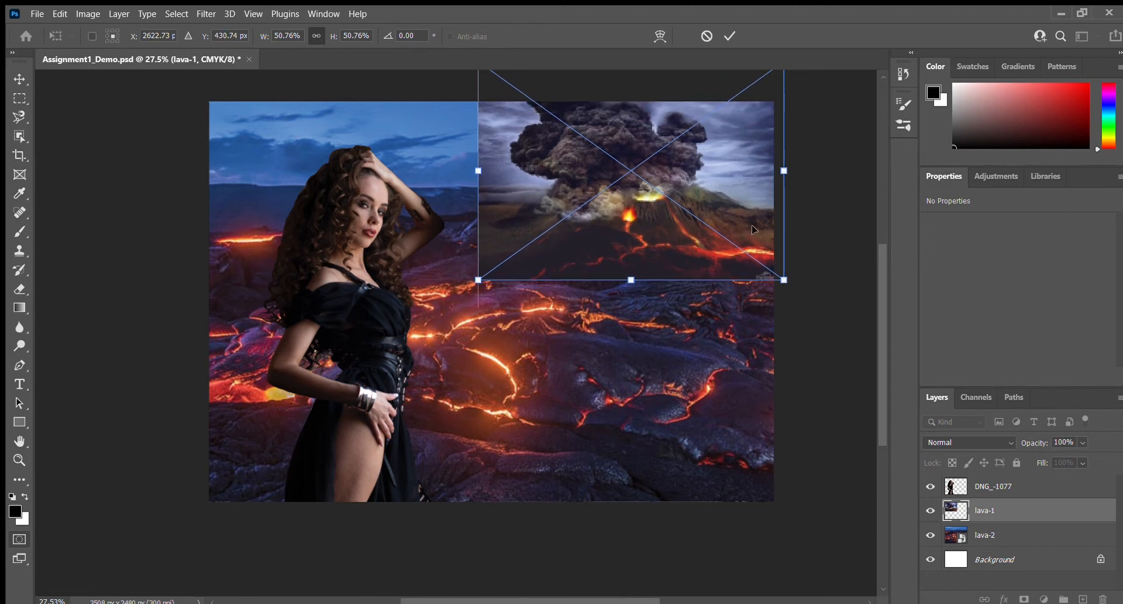
{"action": "key", "text": "Return"}
{"action": "key", "text": "z"}
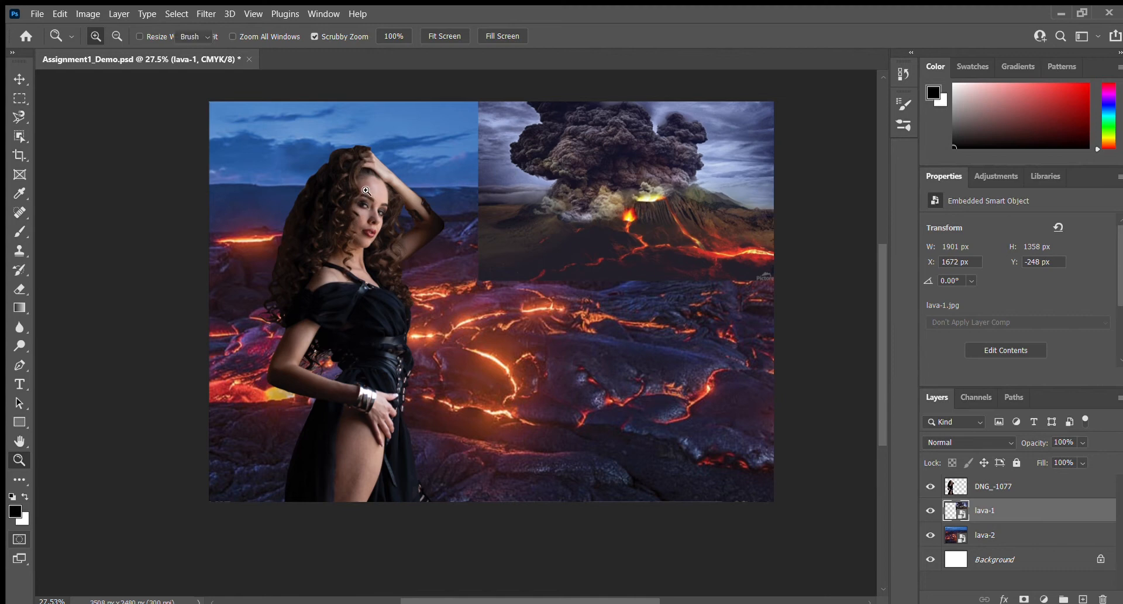
Rasterize the lava-1 layer and blend its lower and left edges into the lava field with a soft eraser at 200 and 150 px
{"action": "key", "text": "e"}
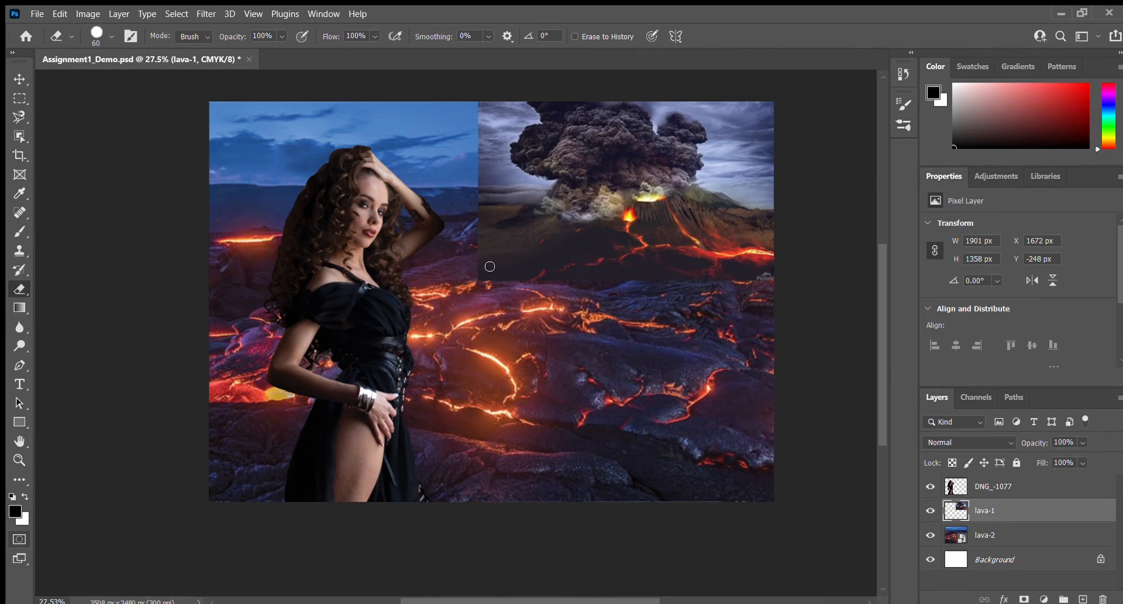
{"action": "key", "text": "bracketright"}
{"action": "key", "text": "bracketright"}
{"action": "key", "text": "shift+bracketleft"}
{"action": "key", "text": "shift+bracketleft"}
{"action": "key", "text": "shift+bracketleft"}
{"action": "key", "text": "shift+bracketleft"}
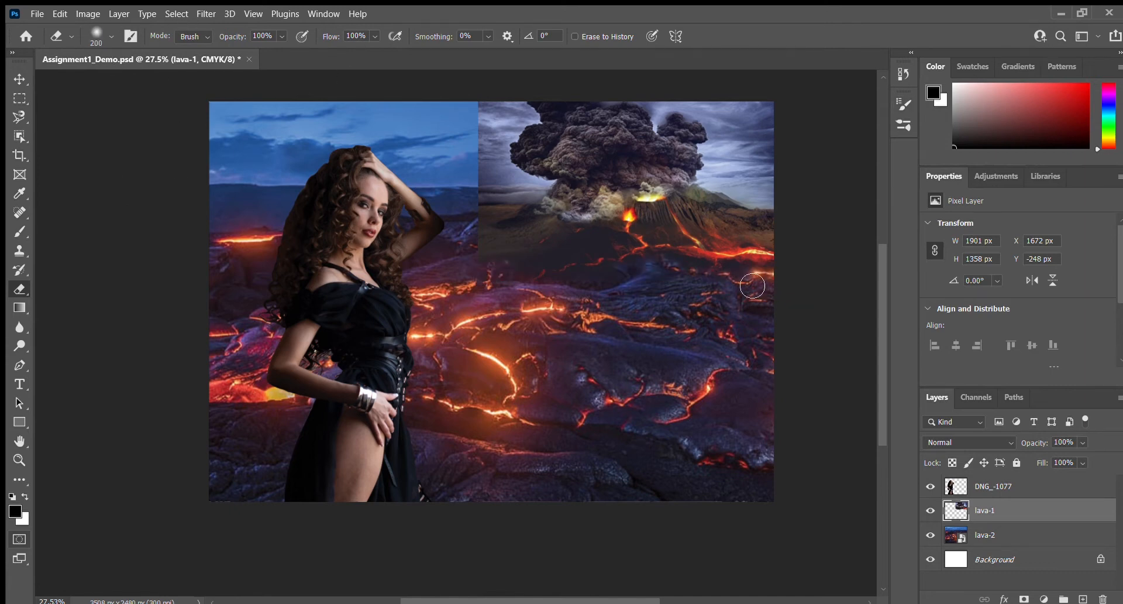
{"action": "mouse_move", "coordinate": [471, 265]}
{"action": "left_mouse_down"}
{"action": "mouse_move", "coordinate": [487, 214]}
{"action": "mouse_move", "coordinate": [498, 243]}
{"action": "mouse_move", "coordinate": [482, 208]}
{"action": "mouse_move", "coordinate": [496, 204]}
{"action": "mouse_move", "coordinate": [473, 190]}
{"action": "mouse_move", "coordinate": [493, 167]}
{"action": "mouse_move", "coordinate": [466, 120]}
{"action": "mouse_move", "coordinate": [495, 118]}
{"action": "mouse_move", "coordinate": [470, 219]}
{"action": "mouse_move", "coordinate": [496, 209]}
{"action": "mouse_move", "coordinate": [495, 140]}
{"action": "mouse_move", "coordinate": [527, 121]}
{"action": "mouse_move", "coordinate": [502, 152]}
{"action": "mouse_move", "coordinate": [509, 185]}
{"action": "mouse_move", "coordinate": [501, 168]}
{"action": "mouse_move", "coordinate": [527, 185]}
{"action": "mouse_move", "coordinate": [493, 188]}
{"action": "mouse_move", "coordinate": [548, 192]}
{"action": "left_mouse_up"}
{"action": "key", "text": "bracketleft"}
{"action": "key", "text": "bracketleft"}
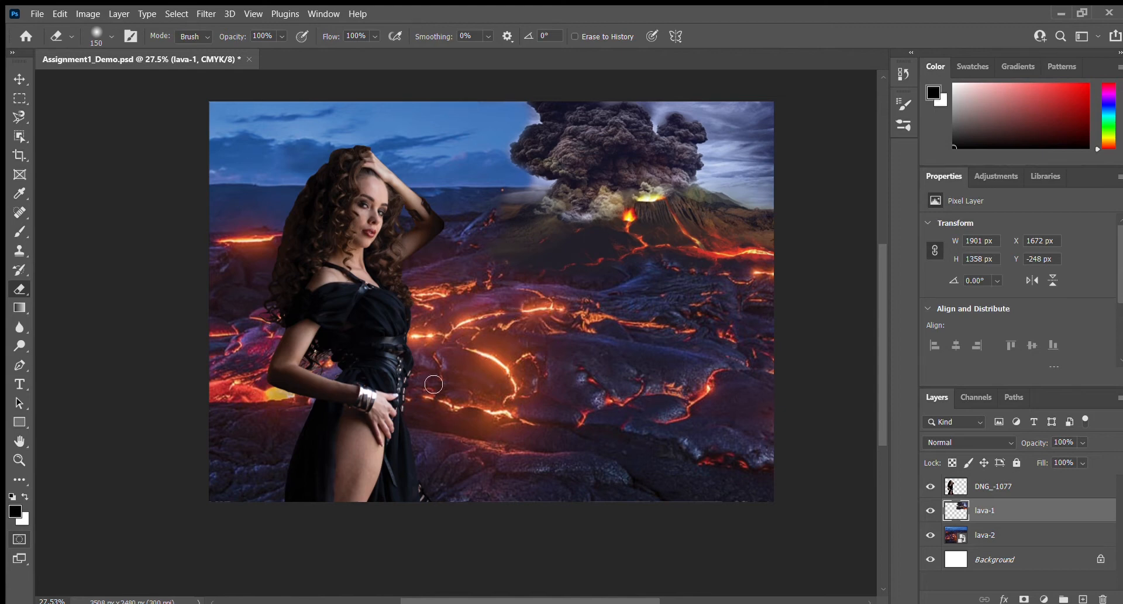
Move the woman's DNG_-1077 layer up and erase the leftover strip along its lower edge with a hard 150 px eraser
{"action": "key", "text": "v"}
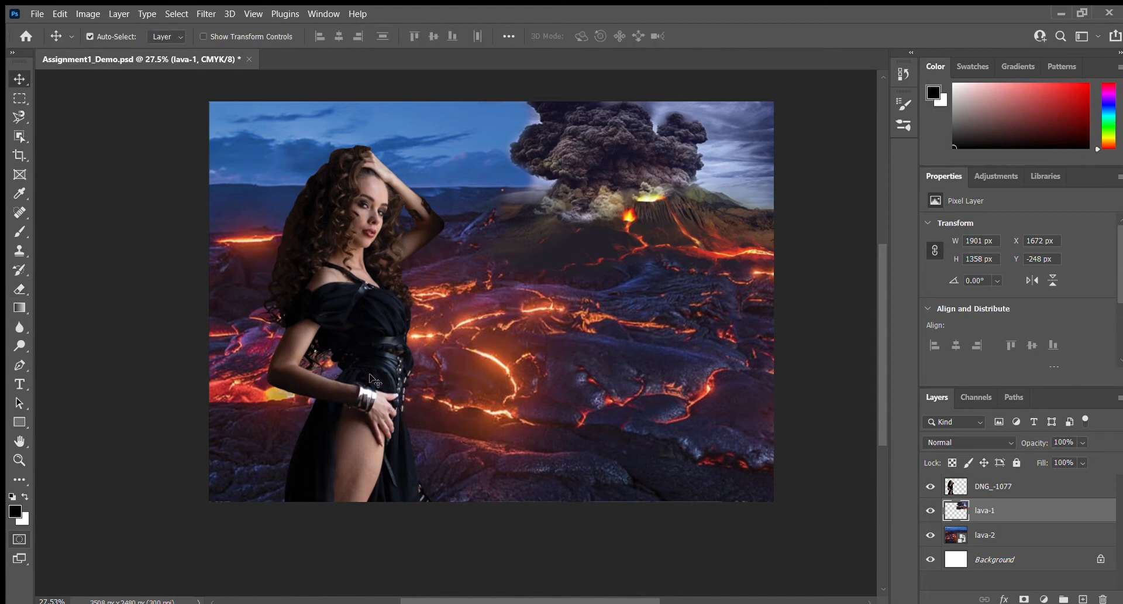
{"action": "left_click", "coordinate": [1020, 485]}
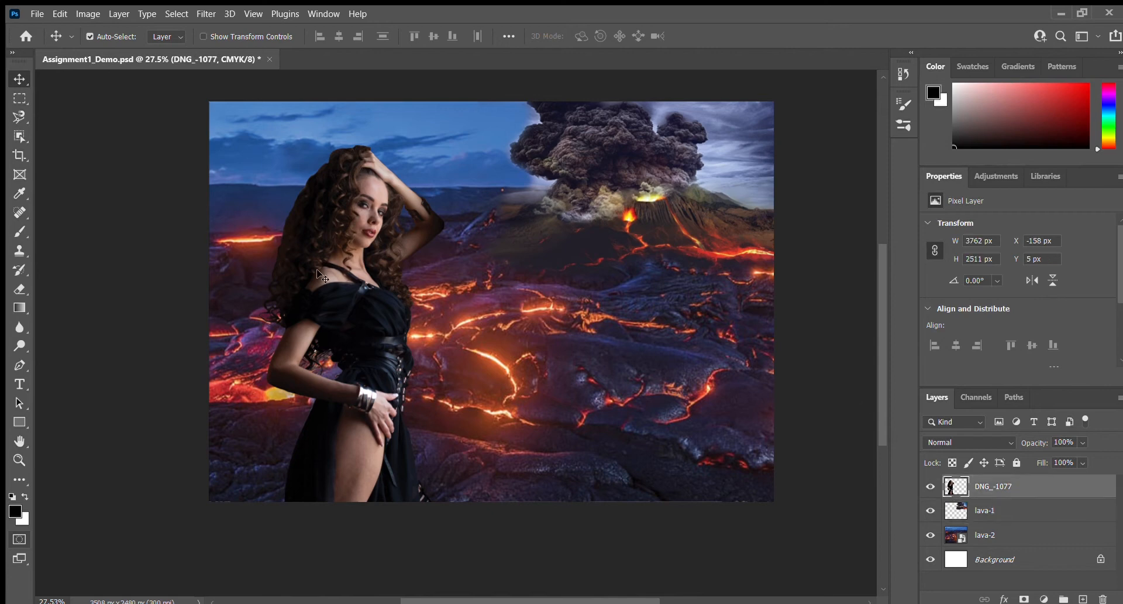
{"action": "left_click_drag", "start_coordinate": [383, 305], "coordinate": [358, 180]}
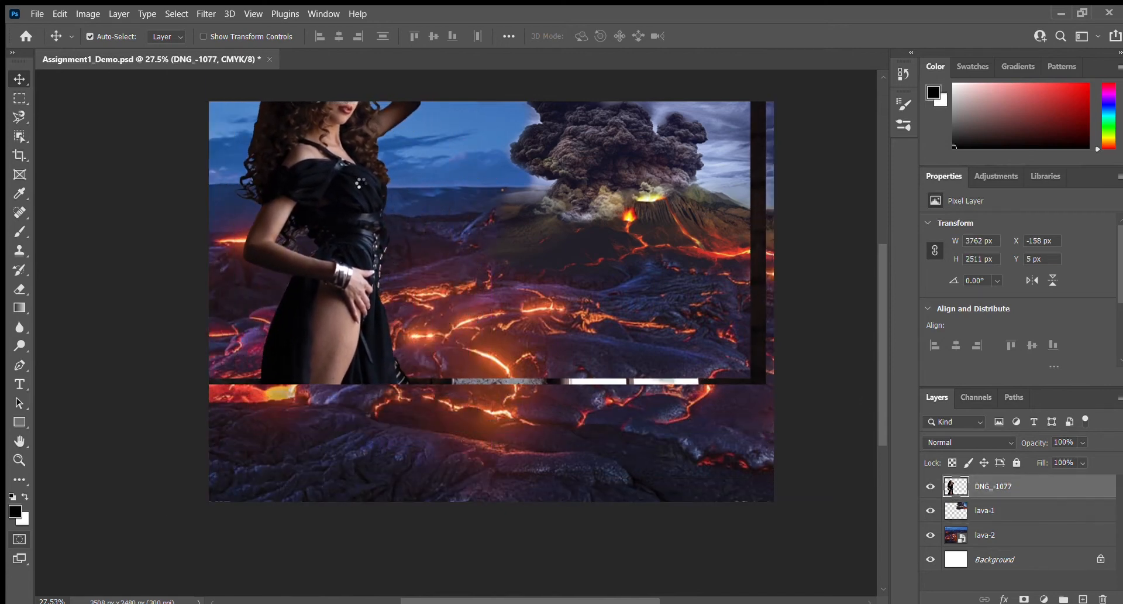
{"action": "key", "text": "e"}
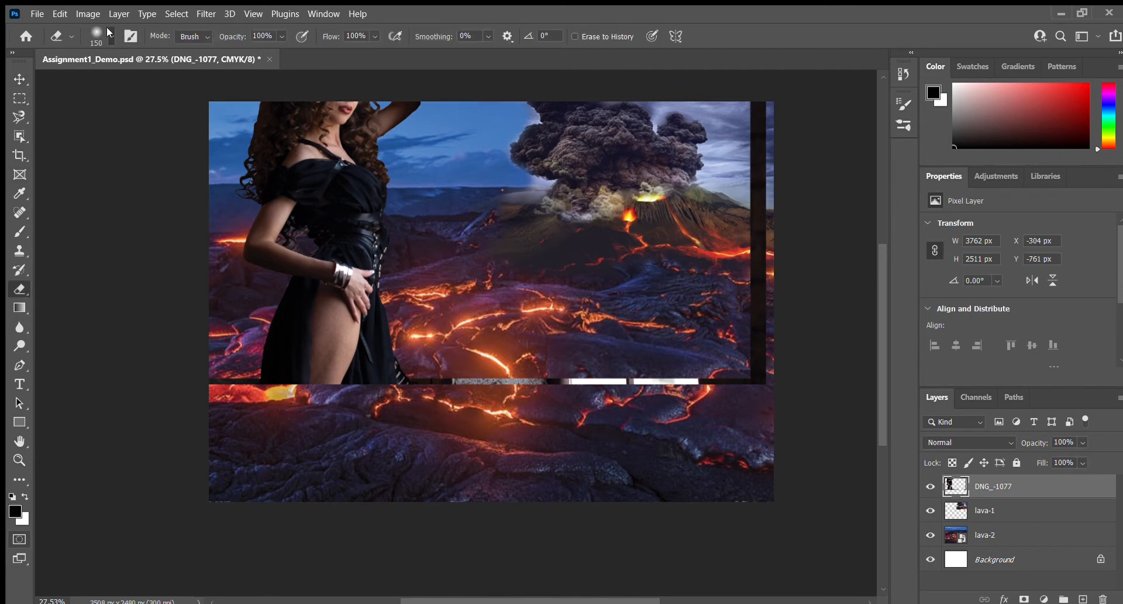
{"action": "left_click", "coordinate": [119, 264]}
{"action": "mouse_move", "coordinate": [426, 380]}
{"action": "left_mouse_down"}
{"action": "mouse_move", "coordinate": [760, 379]}
{"action": "mouse_move", "coordinate": [760, 365]}
{"action": "left_mouse_up"}
{"action": "scroll", "coordinate": [754, 272], "scroll_direction": "left", "scroll_amount": 2}
{"action": "key", "text": "v"}
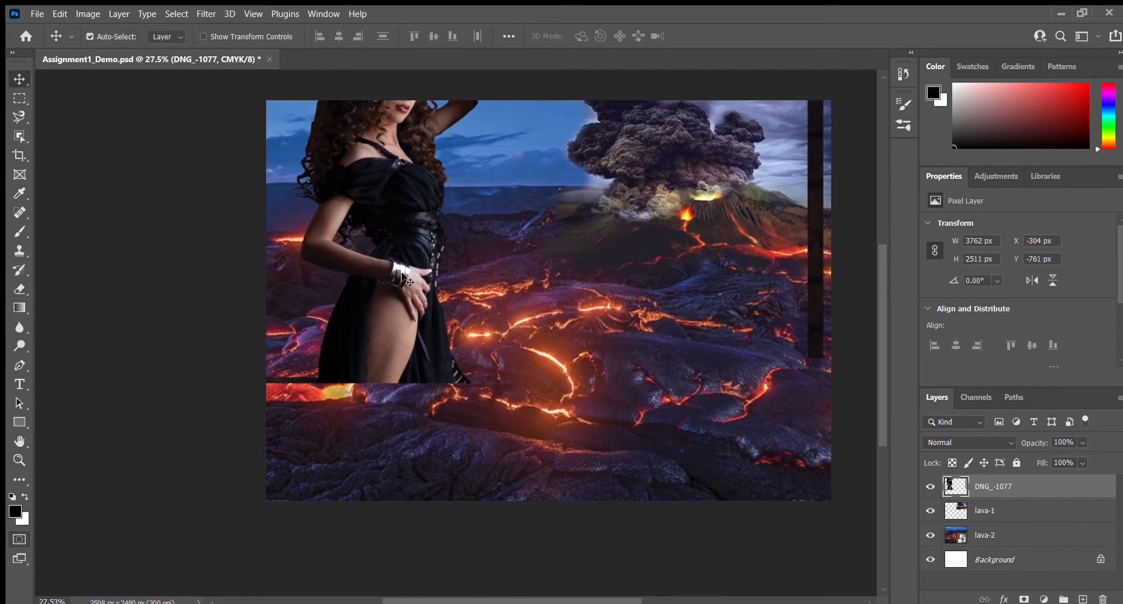
Shift the DNG_-1077 layer around to expose and erase the leftover dark vertical strips on both sides of the woman
{"action": "left_click_drag", "start_coordinate": [402, 275], "coordinate": [288, 358]}
{"action": "key", "text": "e"}
{"action": "mouse_move", "coordinate": [709, 419]}
{"action": "left_mouse_down"}
{"action": "mouse_move", "coordinate": [719, 434]}
{"action": "mouse_move", "coordinate": [734, 304]}
{"action": "mouse_move", "coordinate": [703, 111]}
{"action": "left_mouse_up"}
{"action": "key", "text": "v"}
{"action": "mouse_move", "coordinate": [651, 262]}
{"action": "left_mouse_down"}
{"action": "mouse_move", "coordinate": [719, 429]}
{"action": "mouse_move", "coordinate": [713, 420]}
{"action": "left_mouse_up"}
{"action": "key", "text": "e"}
{"action": "left_click_drag", "start_coordinate": [762, 228], "coordinate": [783, 245]}
{"action": "key", "text": "v"}
{"action": "left_click_drag", "start_coordinate": [460, 403], "coordinate": [732, 339]}
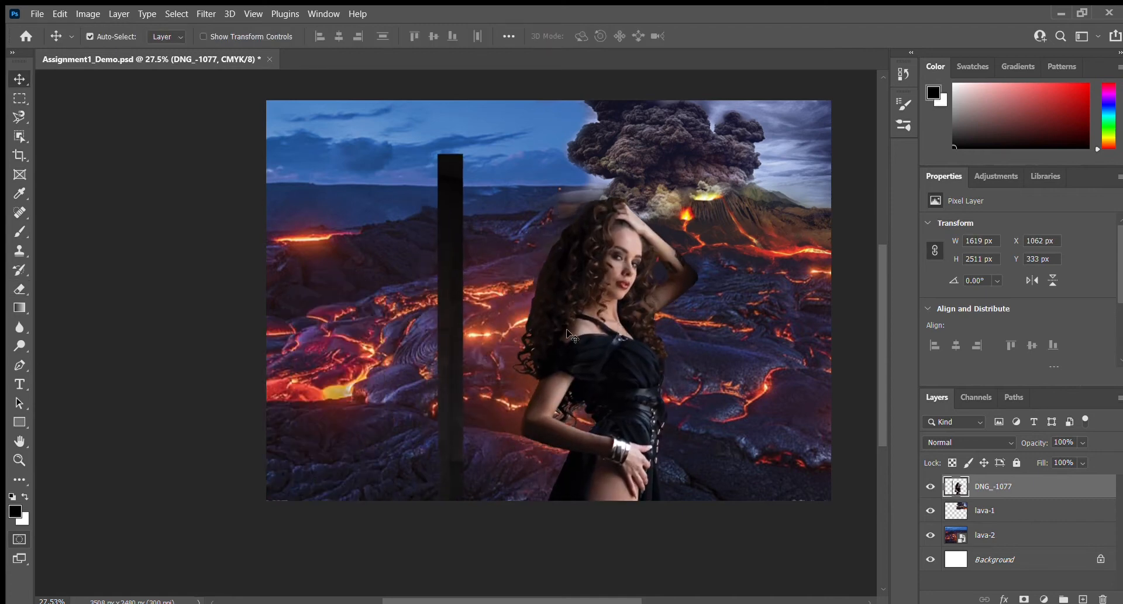
{"action": "key", "text": "e"}
{"action": "mouse_move", "coordinate": [423, 177]}
{"action": "left_mouse_down"}
{"action": "mouse_move", "coordinate": [466, 247]}
{"action": "mouse_move", "coordinate": [481, 300]}
{"action": "mouse_move", "coordinate": [449, 398]}
{"action": "mouse_move", "coordinate": [447, 485]}
{"action": "left_mouse_up"}
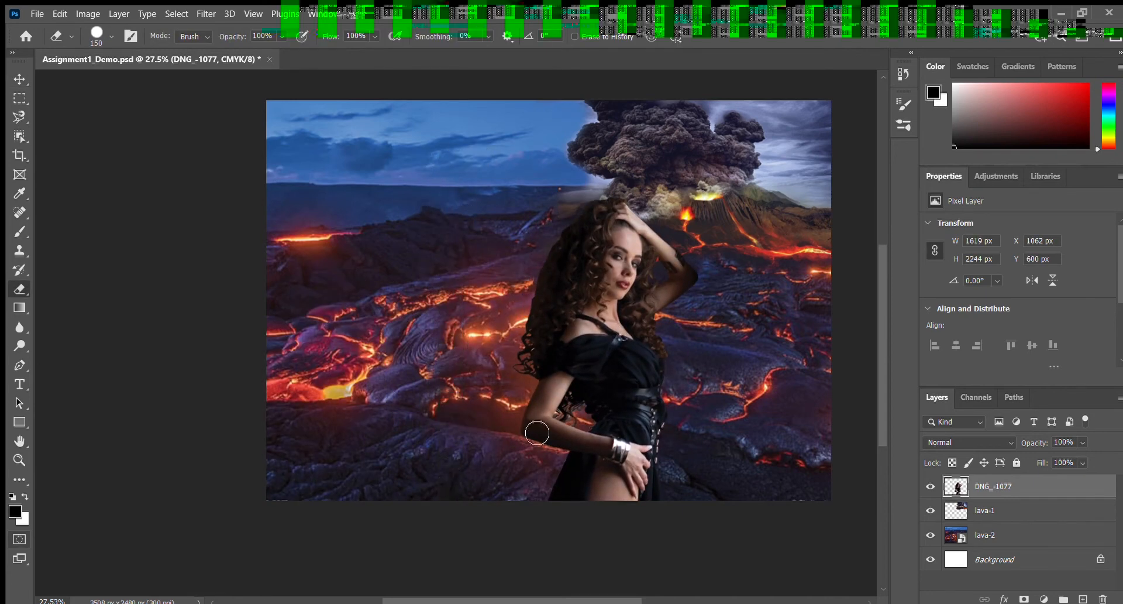
Position the cut-out woman near the canvas centre, at about X 623 px and Y 236 px, with her dress reaching the bottom edge
{"action": "key", "text": "v"}
{"action": "mouse_move", "coordinate": [563, 408]}
{"action": "left_mouse_down"}
{"action": "mouse_move", "coordinate": [531, 217]}
{"action": "mouse_move", "coordinate": [533, 366]}
{"action": "mouse_move", "coordinate": [520, 365]}
{"action": "left_mouse_up"}
{"action": "key", "text": "e"}
{"action": "key", "text": "v"}
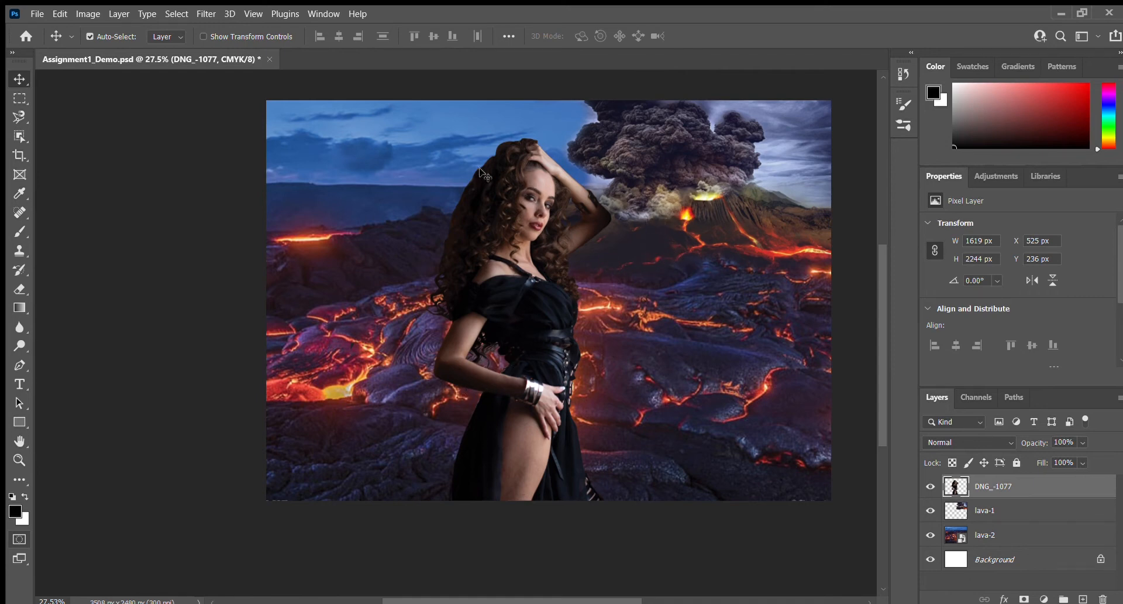
{"action": "scroll", "coordinate": [649, 299], "scroll_direction": "up", "scroll_amount": 2}
{"action": "scroll", "coordinate": [649, 299], "scroll_direction": "right", "scroll_amount": 1}
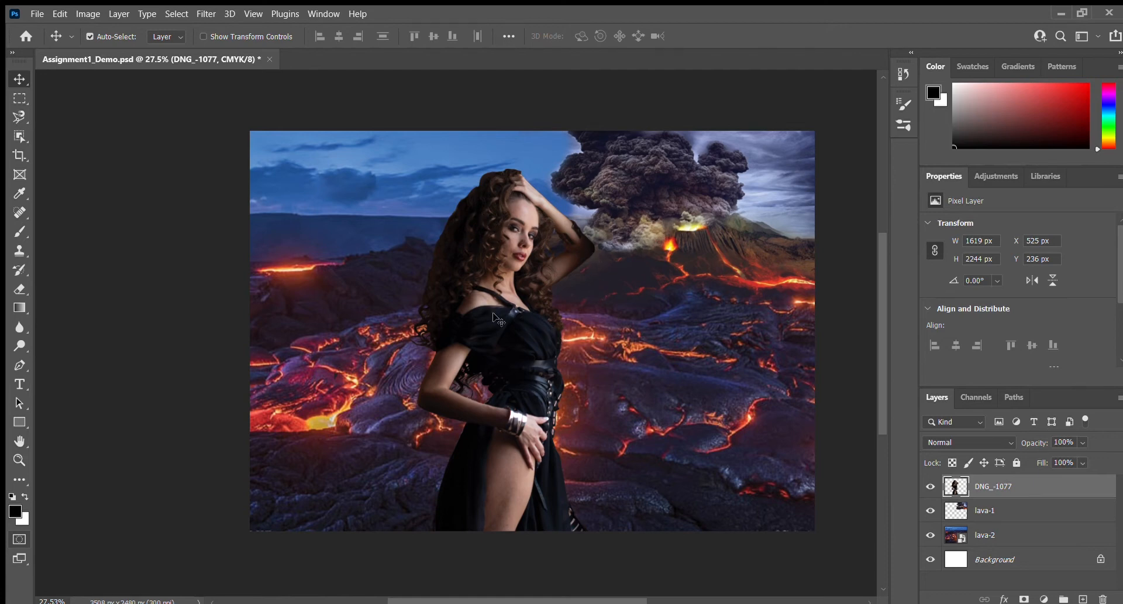
{"action": "left_click_drag", "start_coordinate": [507, 317], "coordinate": [532, 323]}
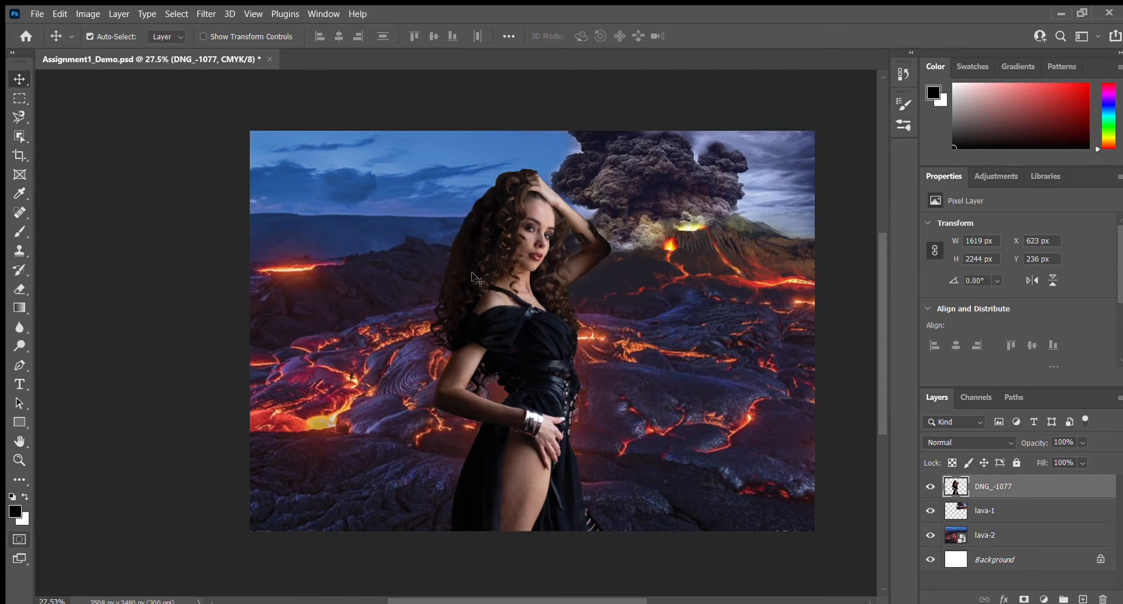
Clone curl texture over the flat dark outer edge of the woman's hair with the Clone Stamp at 35 and 40 px
{"action": "key", "text": "z"}
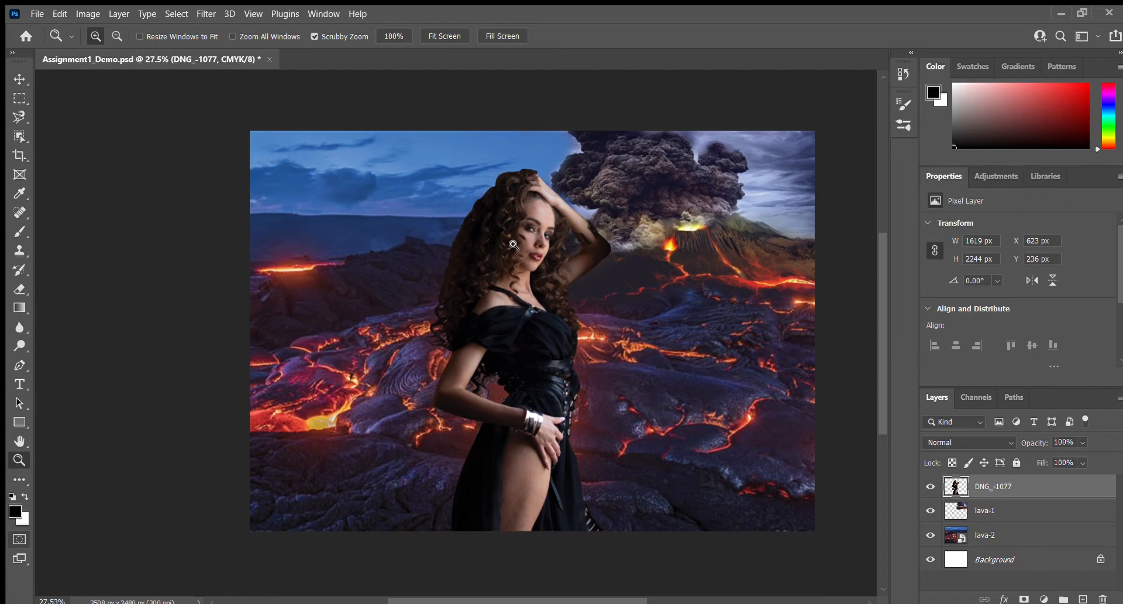
{"action": "key", "text": "v"}
{"action": "left_click_drag", "start_coordinate": [481, 237], "coordinate": [496, 273]}
{"action": "key", "text": "z"}
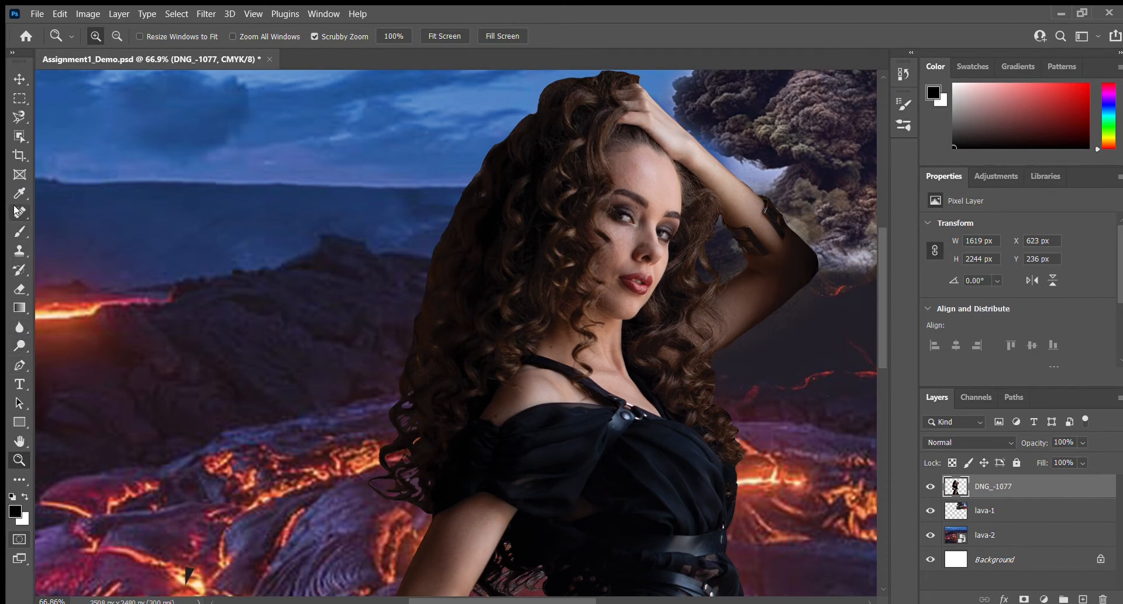
{"action": "left_click", "coordinate": [20, 252]}
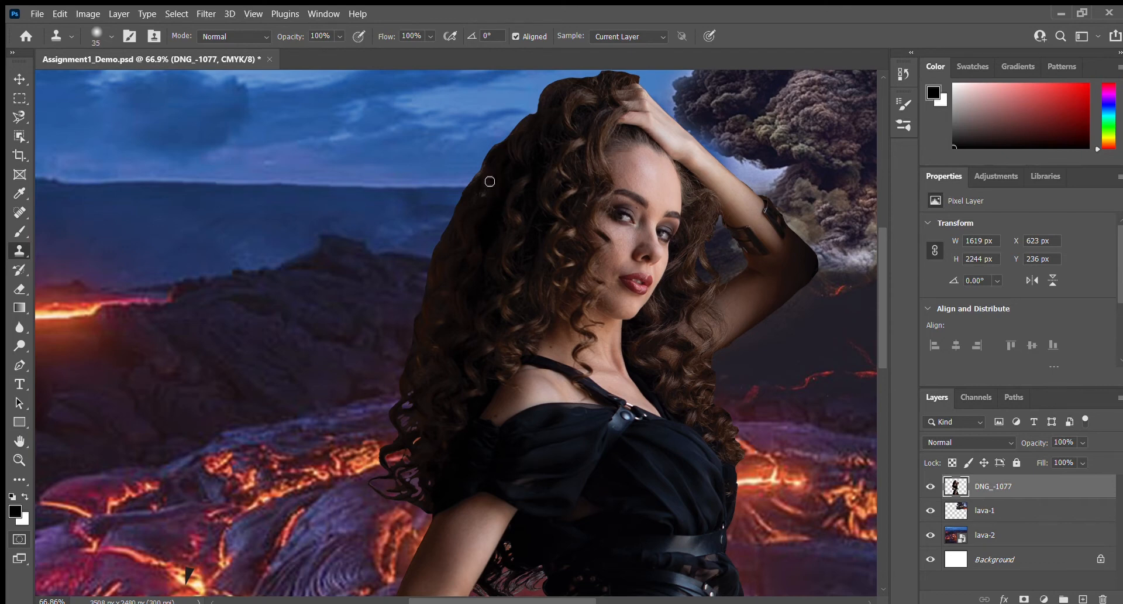
{"action": "mouse_move", "coordinate": [490, 168]}
{"action": "left_mouse_down"}
{"action": "mouse_move", "coordinate": [534, 116]}
{"action": "mouse_move", "coordinate": [488, 155]}
{"action": "mouse_move", "coordinate": [456, 206]}
{"action": "mouse_move", "coordinate": [405, 401]}
{"action": "mouse_move", "coordinate": [416, 313]}
{"action": "mouse_move", "coordinate": [462, 225]}
{"action": "left_mouse_up"}
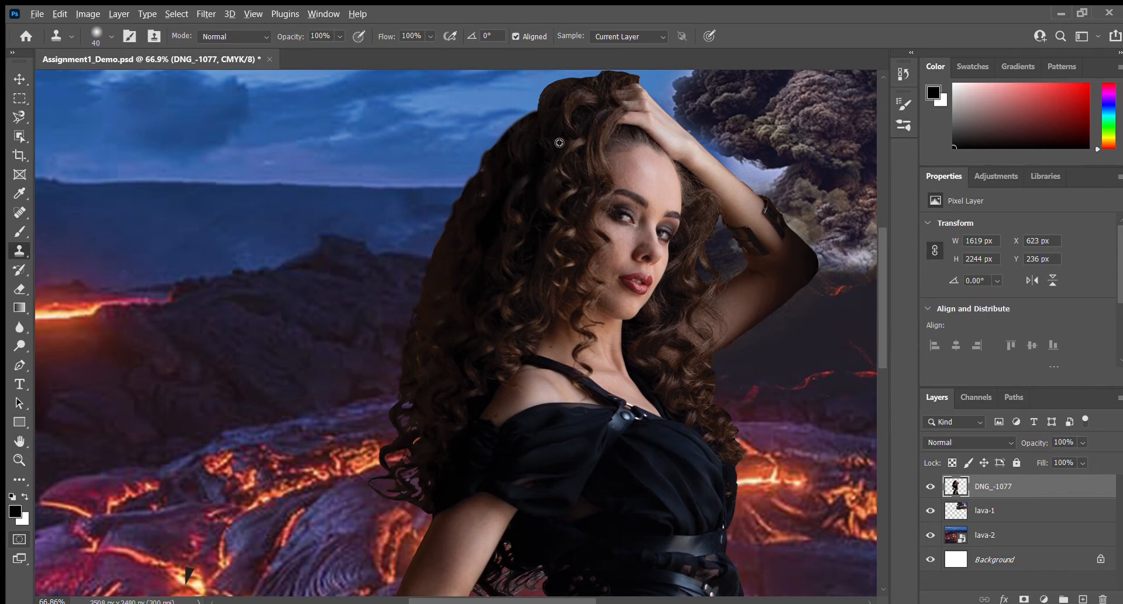
{"action": "mouse_move", "coordinate": [473, 177]}
{"action": "left_mouse_down"}
{"action": "mouse_move", "coordinate": [457, 214]}
{"action": "mouse_move", "coordinate": [485, 210]}
{"action": "mouse_move", "coordinate": [505, 160]}
{"action": "mouse_move", "coordinate": [488, 235]}
{"action": "left_mouse_up"}
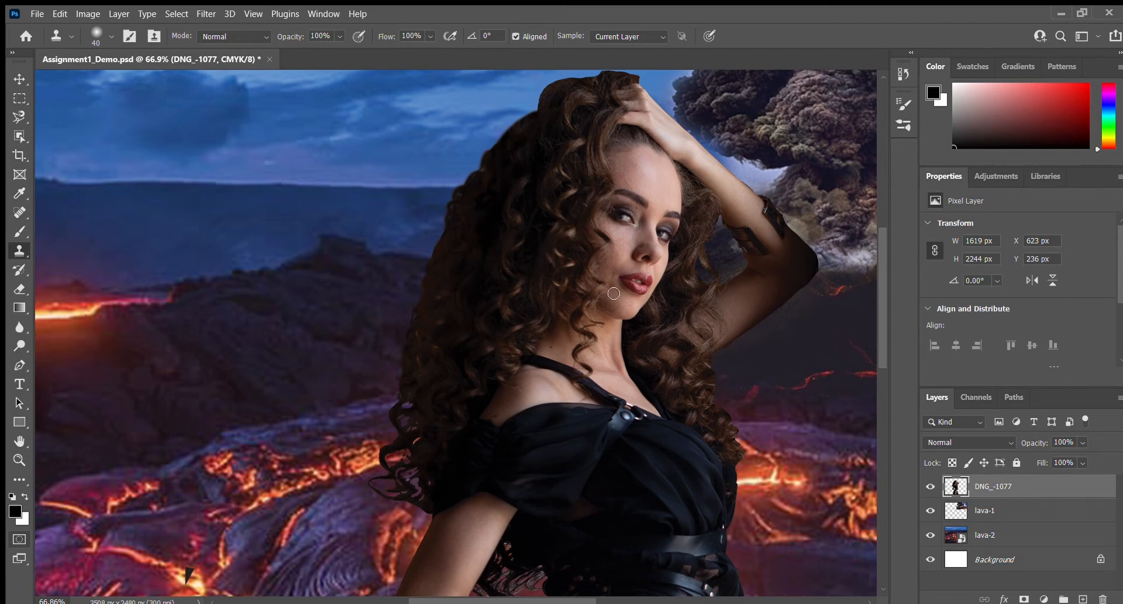
Add a Hue/Saturation adjustment layer above DNG_-1077 with Hue at -108 and Lightness at -3
{"action": "left_click", "coordinate": [19, 79]}
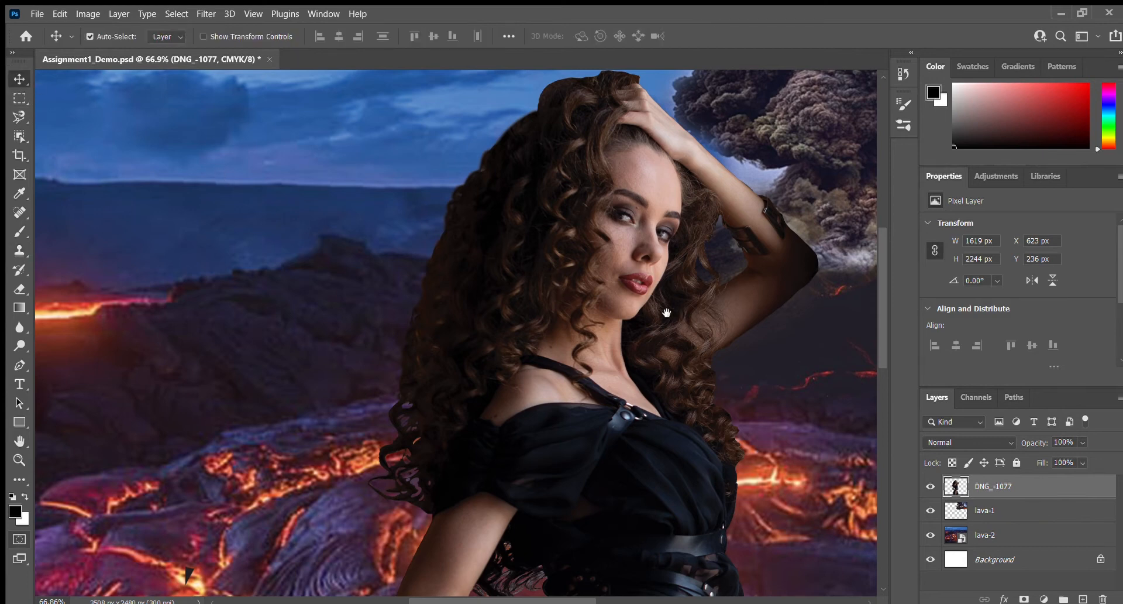
{"action": "left_click_drag", "start_coordinate": [667, 313], "coordinate": [604, 323]}
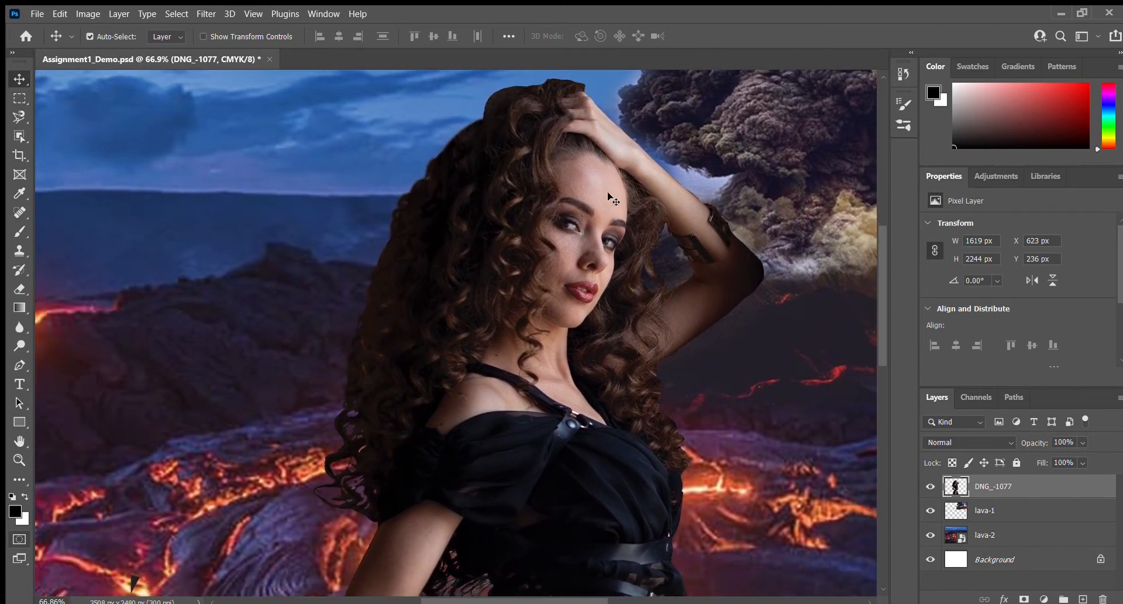
{"action": "key", "text": "l"}
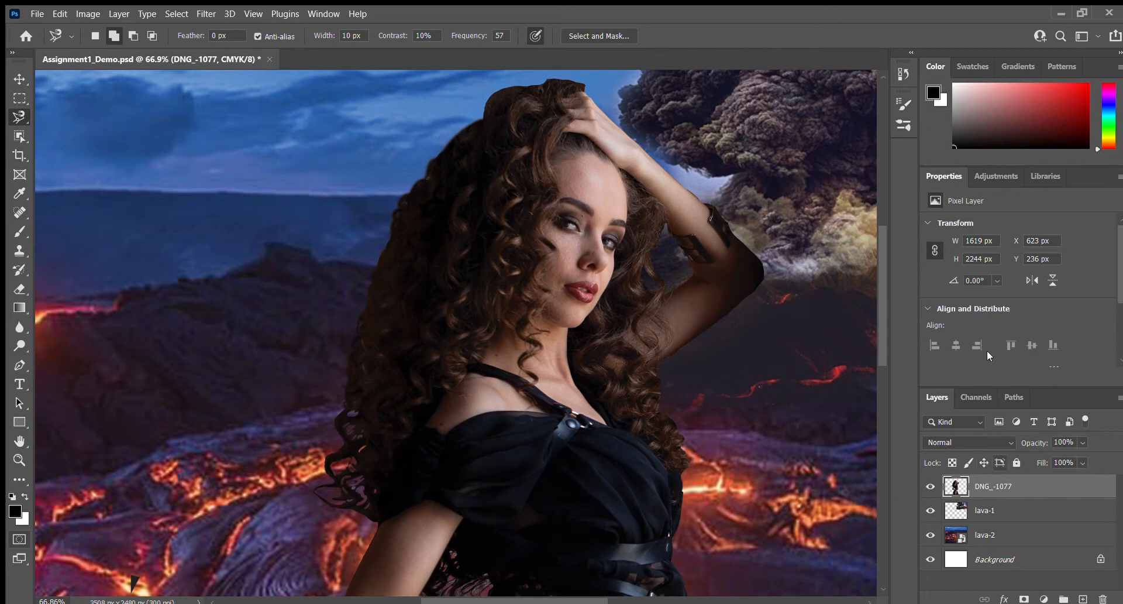
{"action": "left_click", "coordinate": [996, 176]}
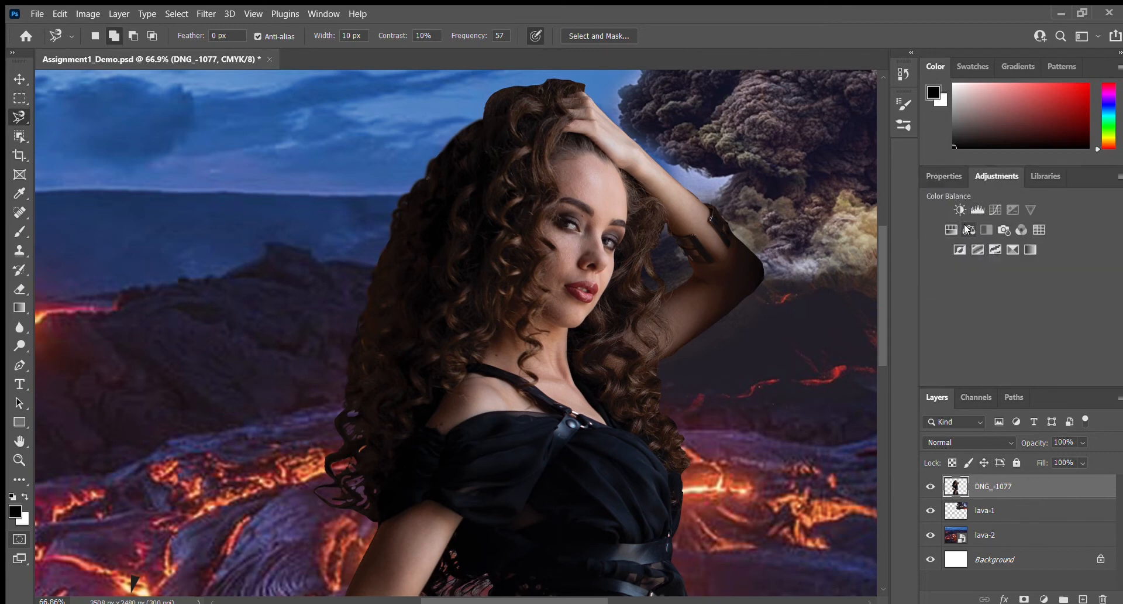
{"action": "left_click", "coordinate": [945, 227]}
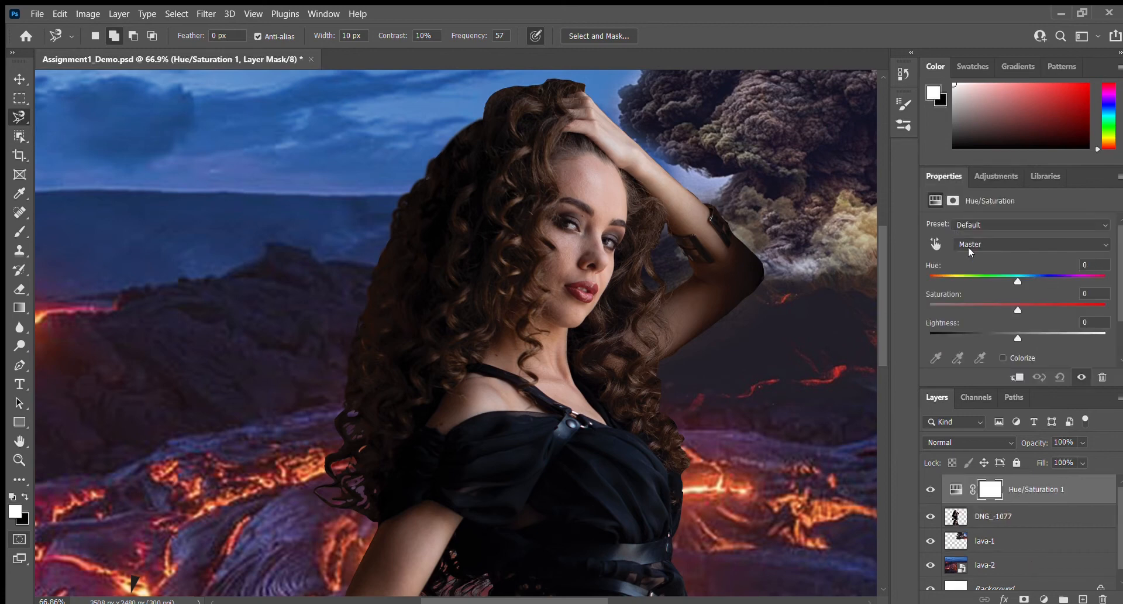
{"action": "left_click_drag", "start_coordinate": [1014, 278], "coordinate": [951, 284]}
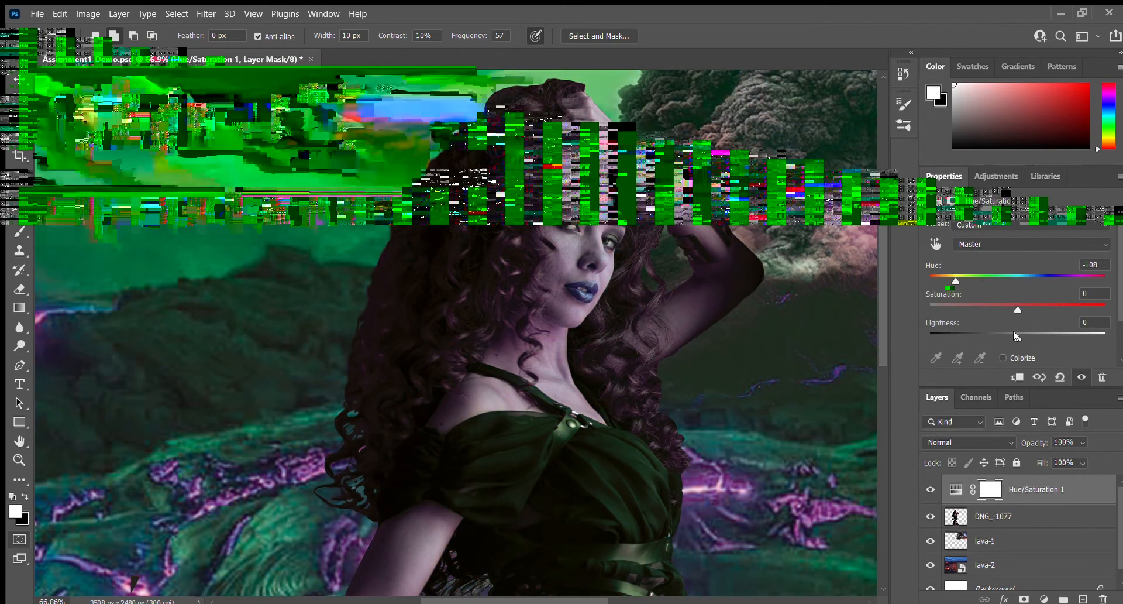
{"action": "mouse_move", "coordinate": [1011, 332]}
{"action": "left_mouse_down"}
{"action": "mouse_move", "coordinate": [1043, 329]}
{"action": "mouse_move", "coordinate": [1014, 330]}
{"action": "left_mouse_up"}
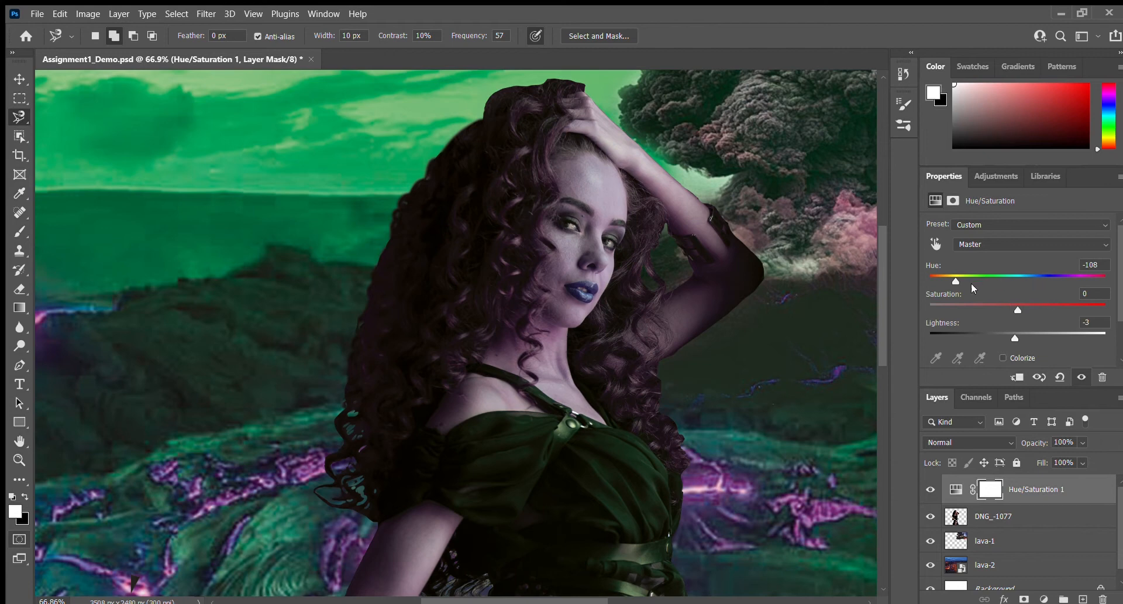
Select the transparent area surrounding the woman on the DNG_-1077 layer with the Magic Wand at tolerance 32
{"action": "key", "text": "w"}
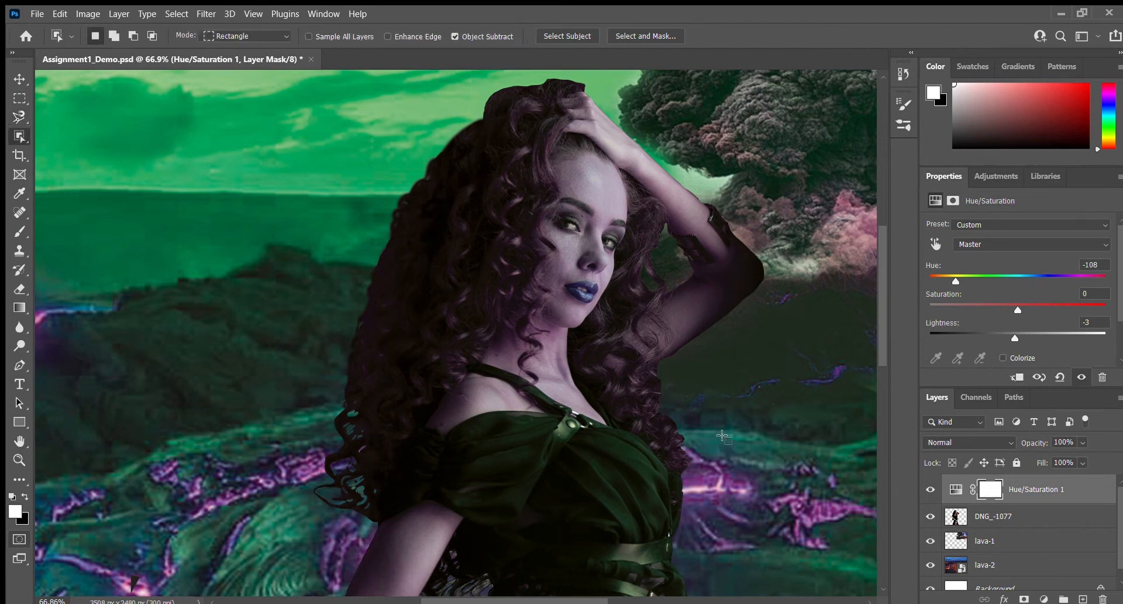
{"action": "left_click", "coordinate": [999, 511]}
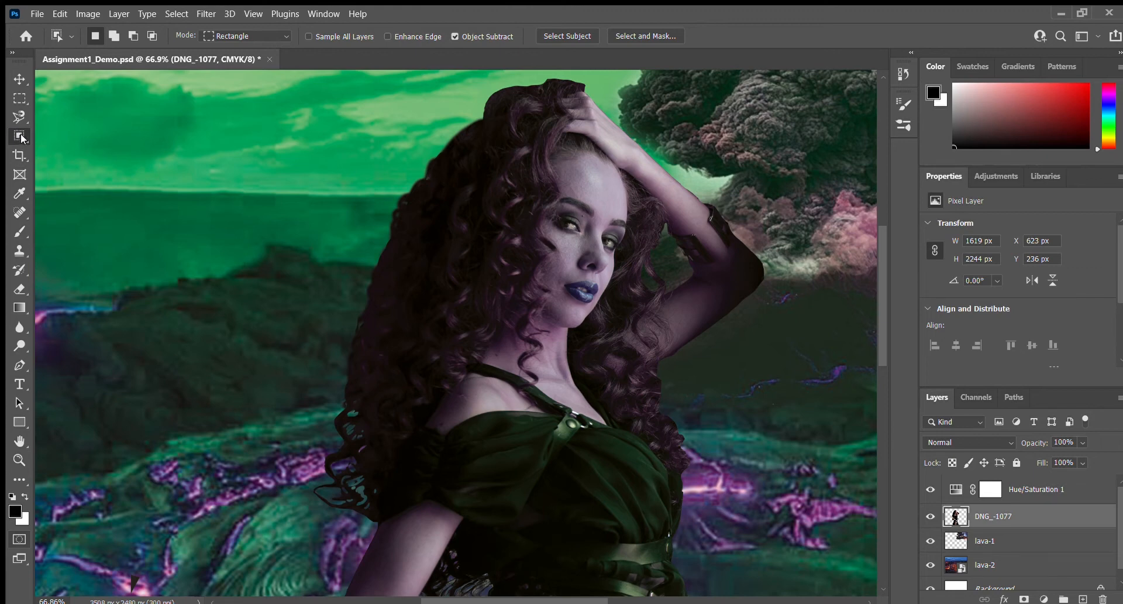
{"action": "left_click", "coordinate": [65, 158]}
{"action": "left_click", "coordinate": [261, 221]}
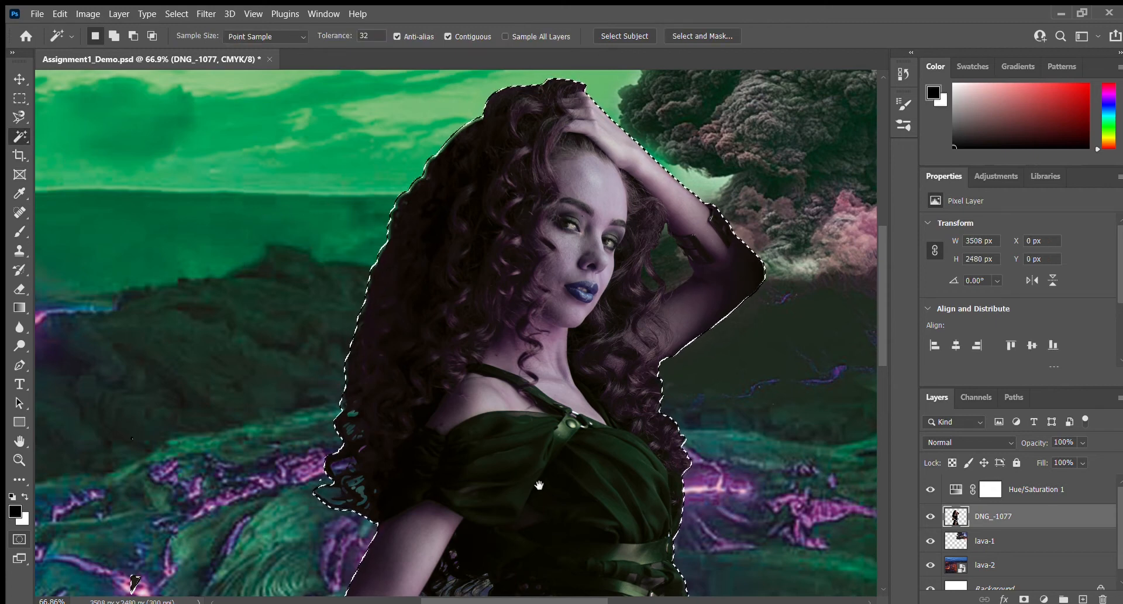
Add the transparent gaps beside her waist and between her hair and raised arm to the selection
{"action": "left_click_drag", "start_coordinate": [544, 468], "coordinate": [617, 182]}
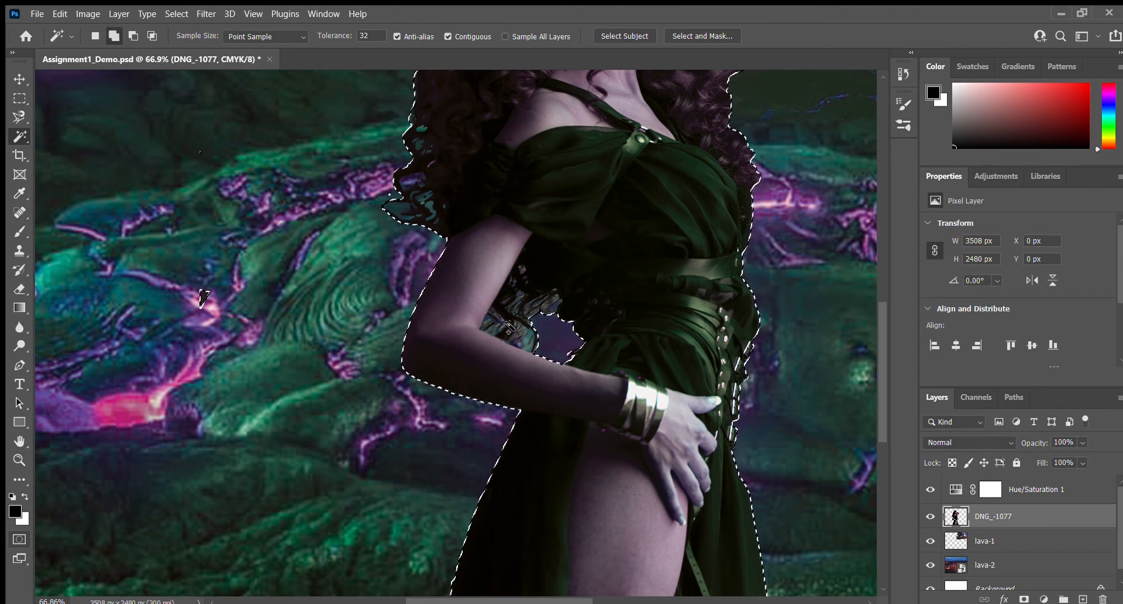
{"action": "left_click", "coordinate": [529, 342], "text": "shift"}
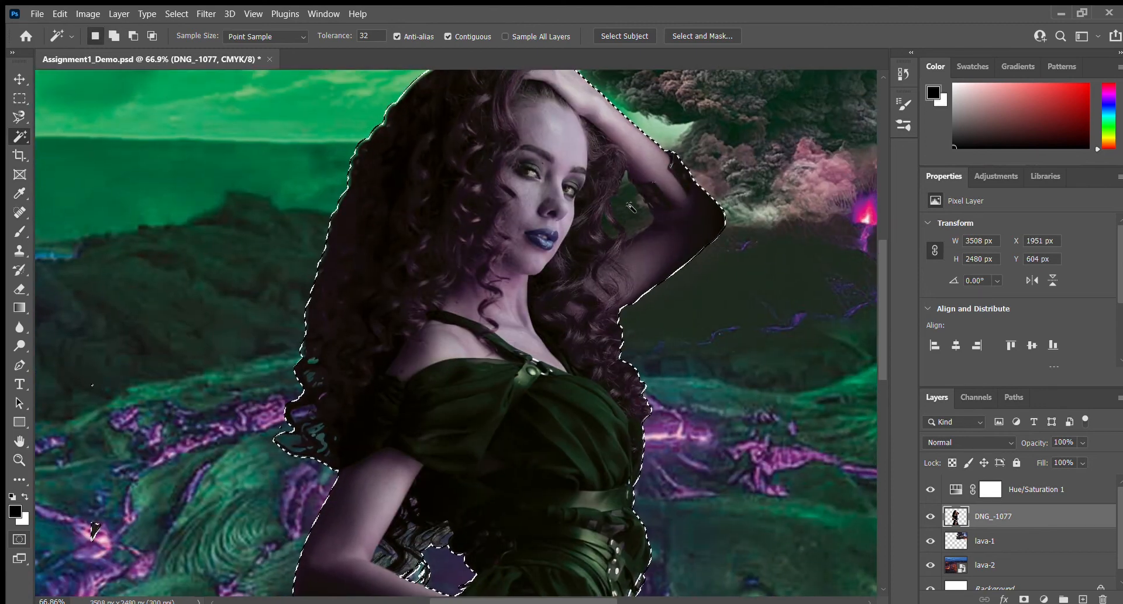
{"action": "left_click", "coordinate": [631, 208]}
{"action": "left_click", "coordinate": [610, 230], "text": "shift"}
{"action": "left_click", "coordinate": [673, 304], "text": "shift"}
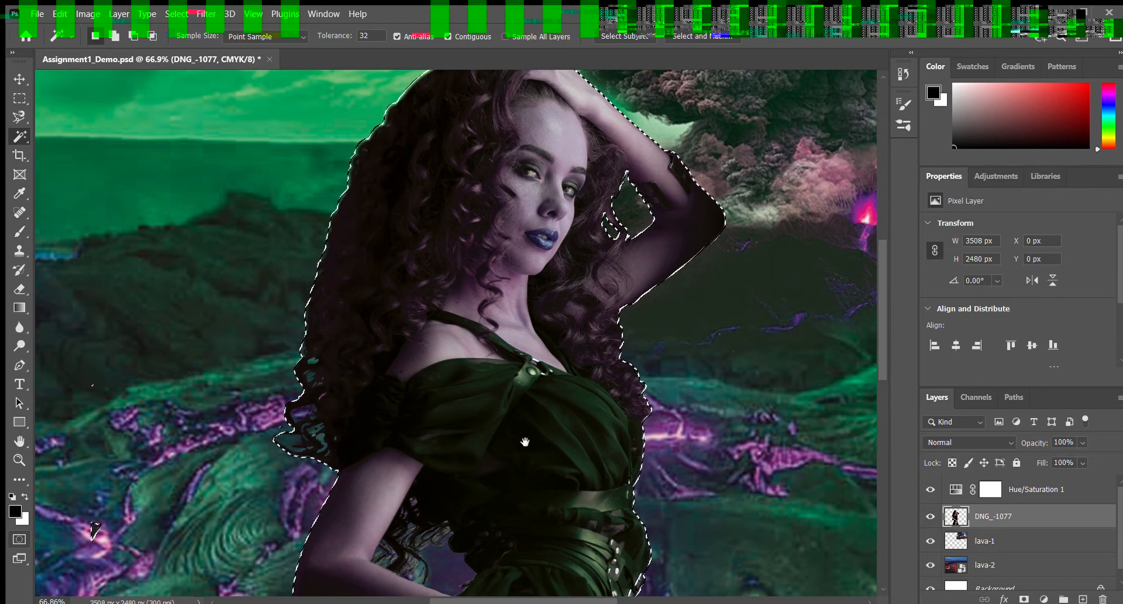
{"action": "left_click_drag", "start_coordinate": [522, 432], "coordinate": [508, 352]}
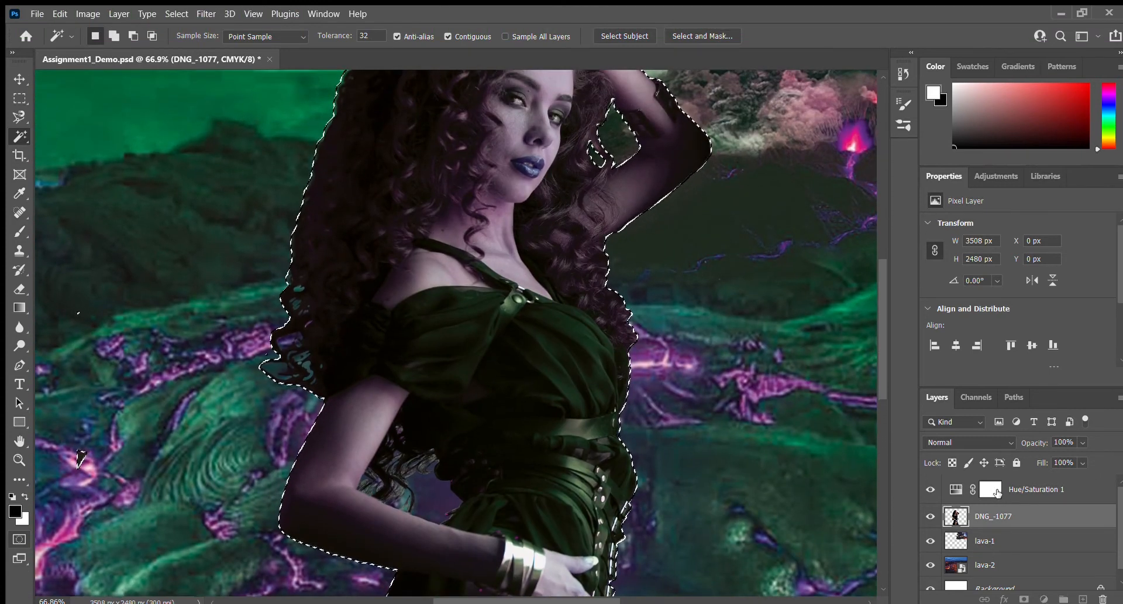
Clear the selected background area from the Hue/Saturation 1 layer mask to black and deselect
{"action": "left_click", "coordinate": [1002, 490]}
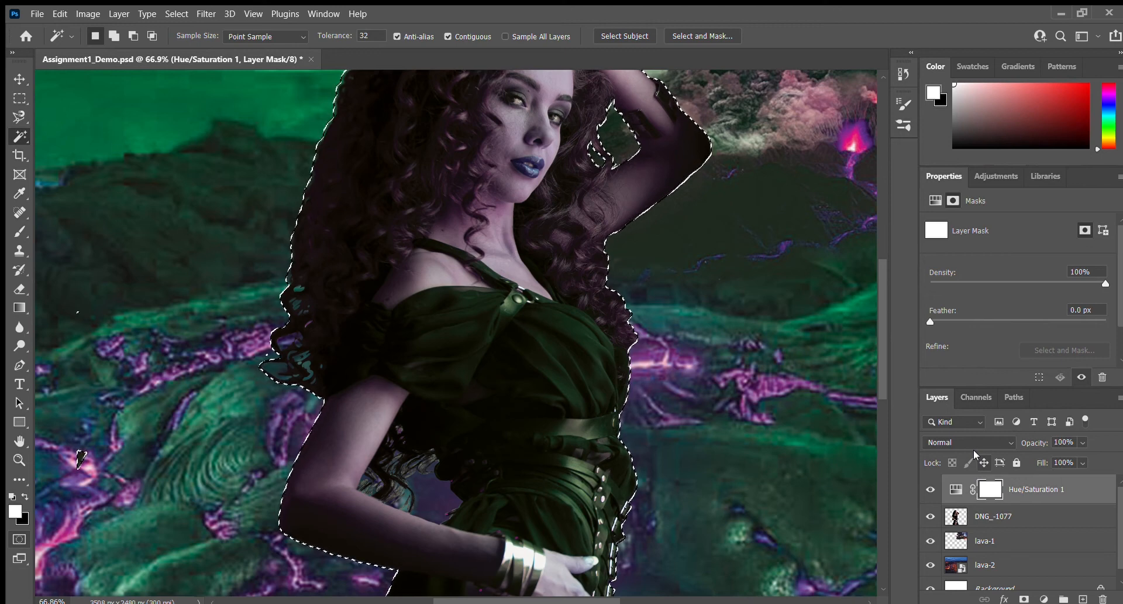
{"action": "key", "text": "Delete"}
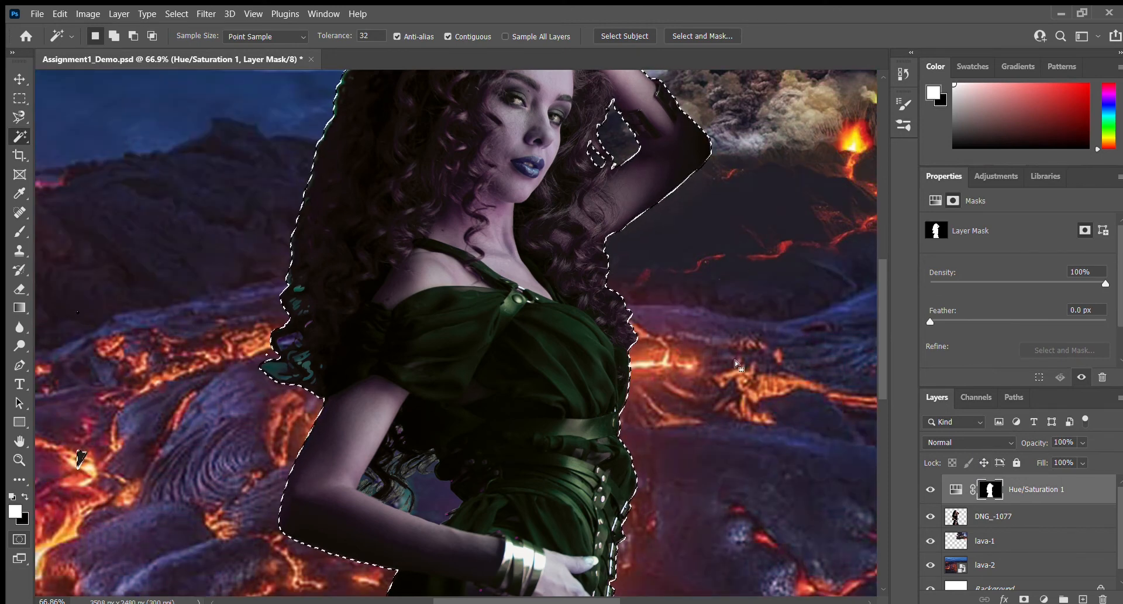
{"action": "left_click_drag", "start_coordinate": [708, 222], "coordinate": [609, 282]}
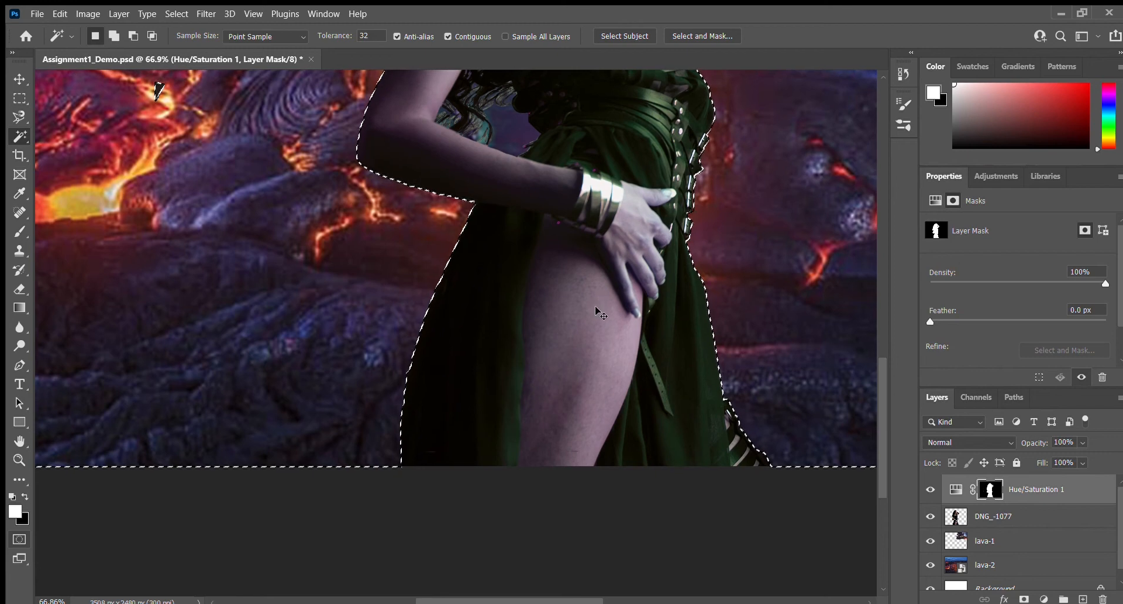
{"action": "key", "text": "ctrl+d"}
Erase the Hue/Saturation 1 mask over the see-through hair strands inside her bent elbow with a 35 px Eraser and undo the last stroke
{"action": "left_click_drag", "start_coordinate": [580, 231], "coordinate": [592, 411]}
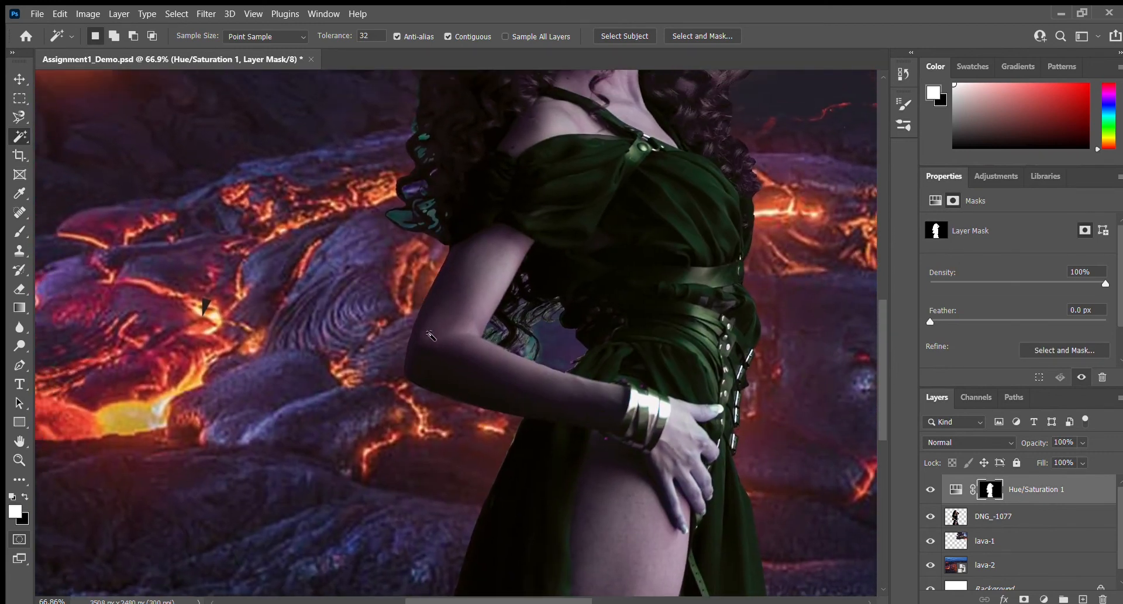
{"action": "key", "text": "z"}
{"action": "left_click_drag", "start_coordinate": [434, 320], "coordinate": [582, 302]}
{"action": "left_click_drag", "start_coordinate": [648, 430], "coordinate": [578, 398]}
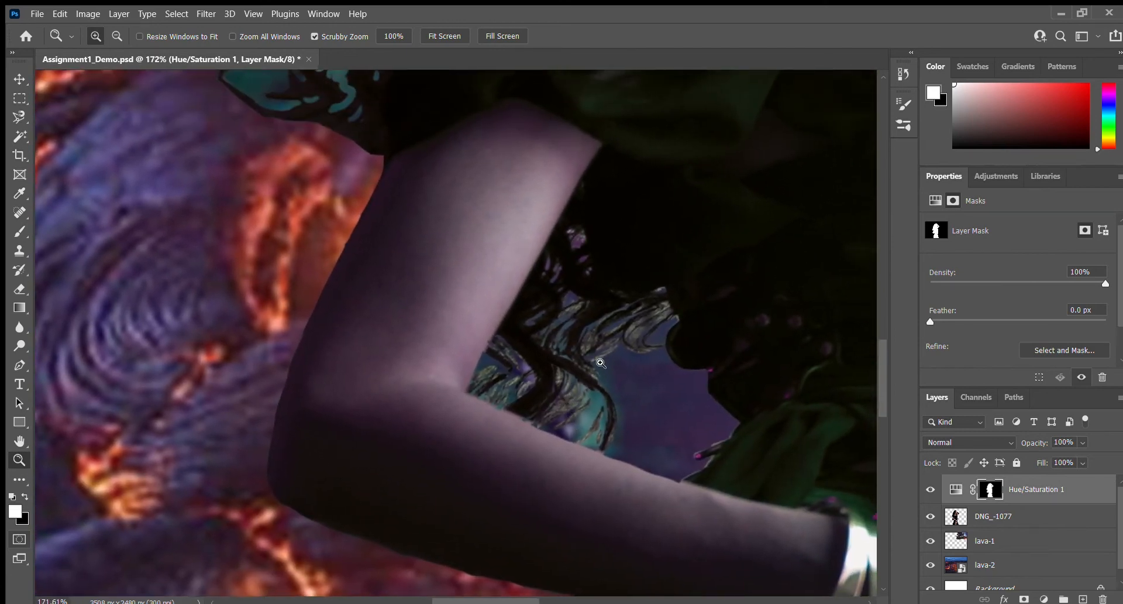
{"action": "key", "text": "e"}
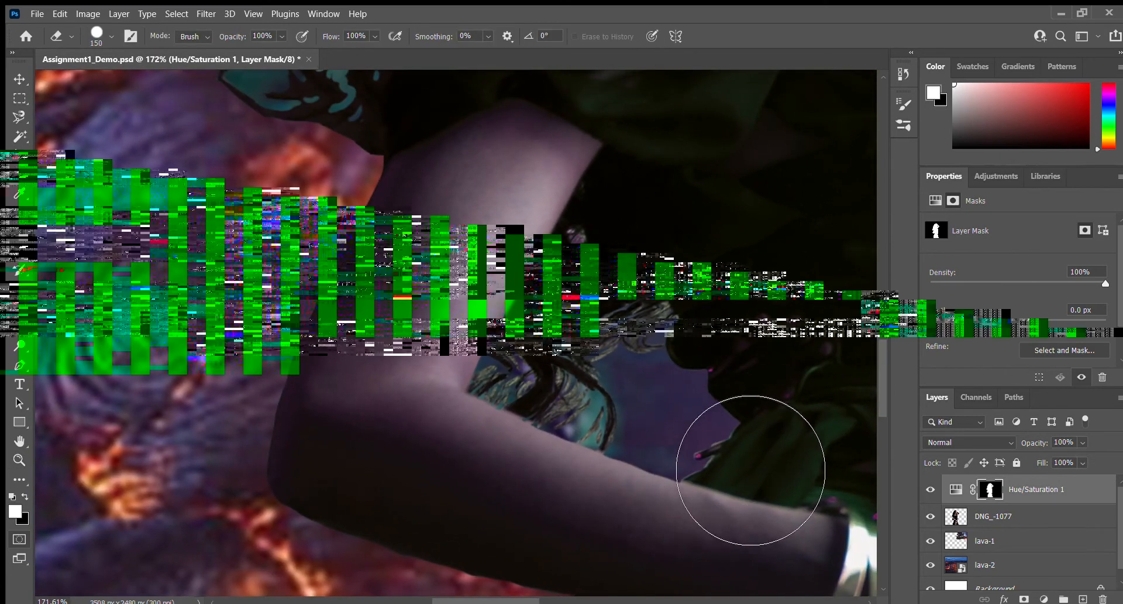
{"action": "key", "text": "bracketleft"}
{"action": "key", "text": "bracketleft"}
{"action": "key", "text": "bracketleft"}
{"action": "key", "text": "bracketleft"}
{"action": "key", "text": "bracketleft"}
{"action": "key", "text": "bracketleft"}
{"action": "key", "text": "bracketleft"}
{"action": "key", "text": "bracketleft"}
{"action": "key", "text": "bracketleft"}
{"action": "mouse_move", "coordinate": [589, 326]}
{"action": "left_mouse_down"}
{"action": "mouse_move", "coordinate": [505, 396]}
{"action": "mouse_move", "coordinate": [595, 421]}
{"action": "mouse_move", "coordinate": [618, 347]}
{"action": "mouse_move", "coordinate": [632, 393]}
{"action": "mouse_move", "coordinate": [734, 435]}
{"action": "mouse_move", "coordinate": [651, 465]}
{"action": "mouse_move", "coordinate": [700, 413]}
{"action": "mouse_move", "coordinate": [650, 431]}
{"action": "mouse_move", "coordinate": [642, 456]}
{"action": "left_mouse_up"}
{"action": "key", "text": "ctrl+z"}
Switch the Eraser to a soft tip and erase the mask over the remaining gap between her elbow and waist
{"action": "left_click", "coordinate": [110, 36]}
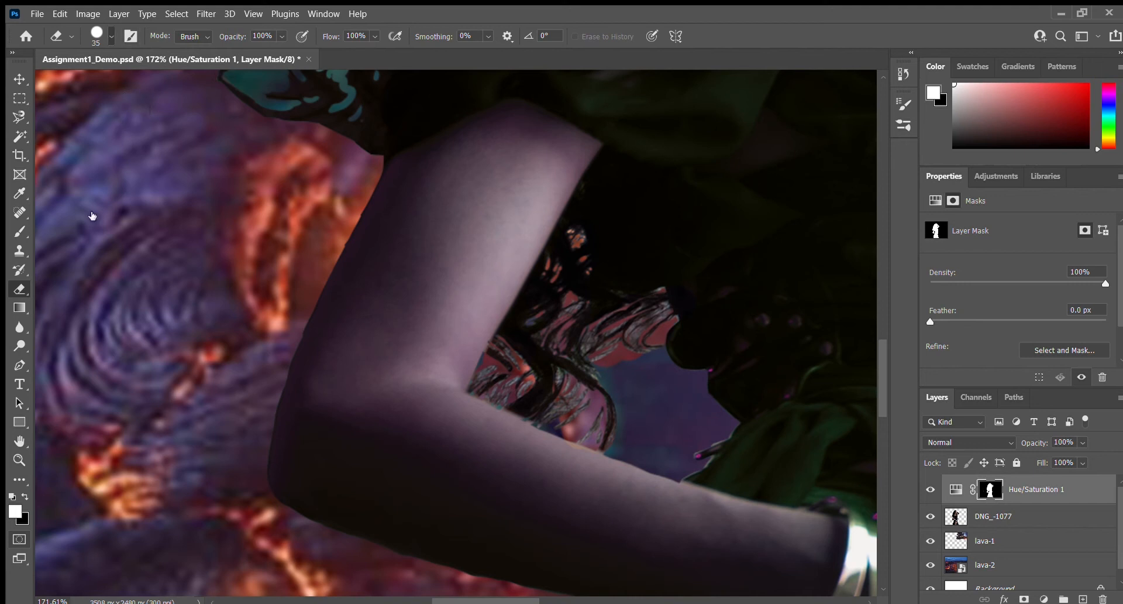
{"action": "left_click", "coordinate": [91, 214]}
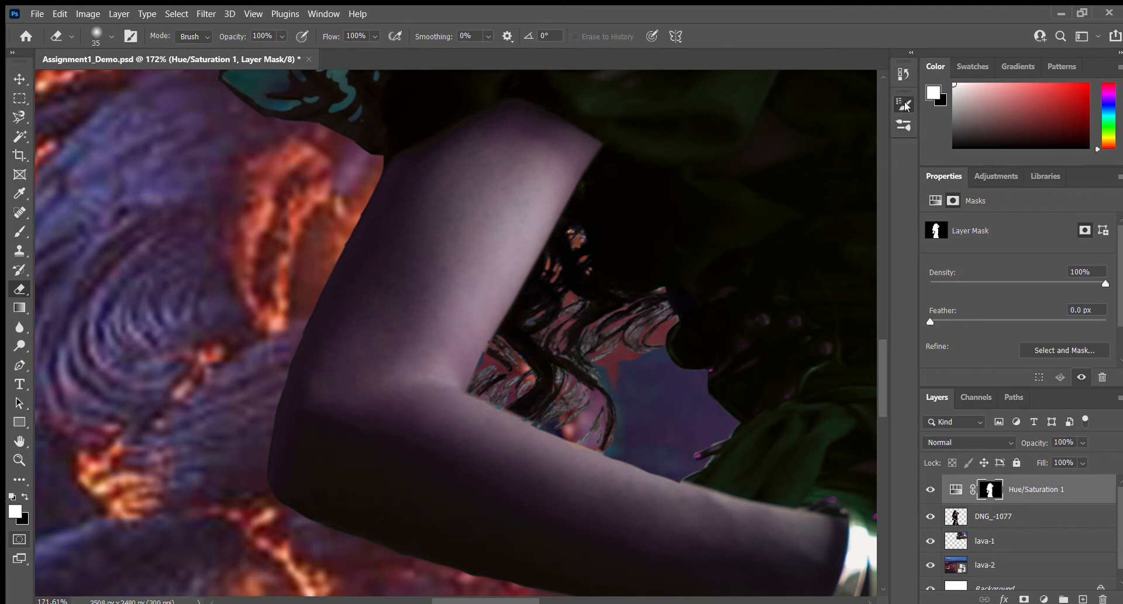
{"action": "mouse_move", "coordinate": [613, 373]}
{"action": "left_mouse_down"}
{"action": "mouse_move", "coordinate": [628, 417]}
{"action": "mouse_move", "coordinate": [630, 396]}
{"action": "mouse_move", "coordinate": [632, 445]}
{"action": "mouse_move", "coordinate": [639, 395]}
{"action": "mouse_move", "coordinate": [657, 370]}
{"action": "mouse_move", "coordinate": [715, 381]}
{"action": "left_mouse_up"}
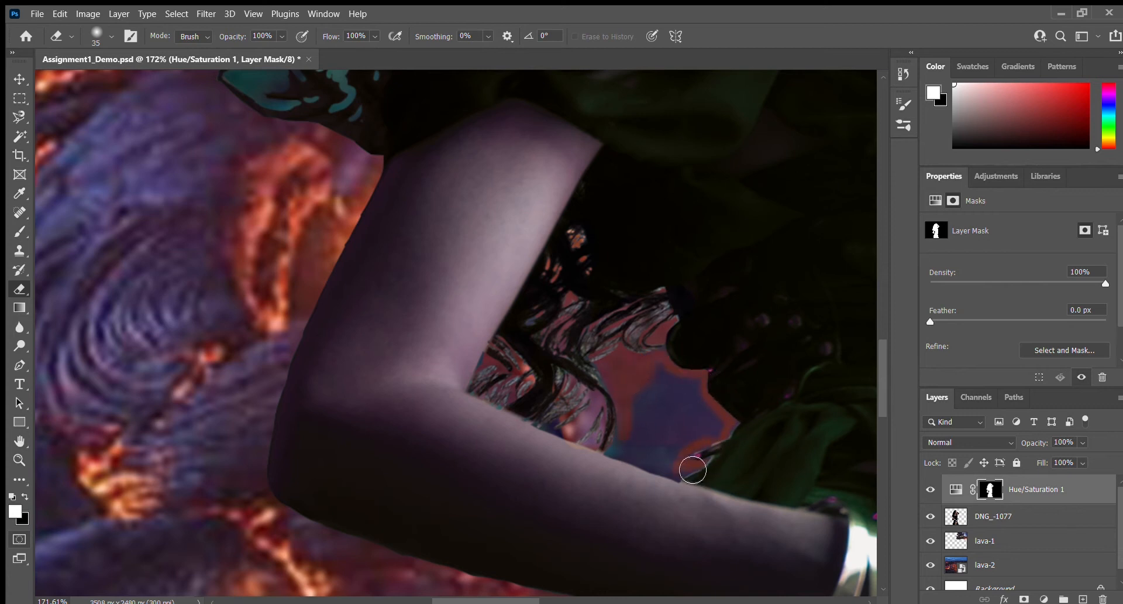
{"action": "mouse_move", "coordinate": [694, 466]}
{"action": "left_mouse_down"}
{"action": "mouse_move", "coordinate": [719, 436]}
{"action": "mouse_move", "coordinate": [697, 399]}
{"action": "mouse_move", "coordinate": [718, 426]}
{"action": "mouse_move", "coordinate": [664, 386]}
{"action": "mouse_move", "coordinate": [643, 404]}
{"action": "mouse_move", "coordinate": [621, 463]}
{"action": "mouse_move", "coordinate": [687, 482]}
{"action": "mouse_move", "coordinate": [672, 465]}
{"action": "mouse_move", "coordinate": [700, 468]}
{"action": "left_mouse_up"}
Erase the green fringe along the outer edge of her hair from the Hue/Saturation 1 mask
{"action": "left_click_drag", "start_coordinate": [598, 236], "coordinate": [793, 584]}
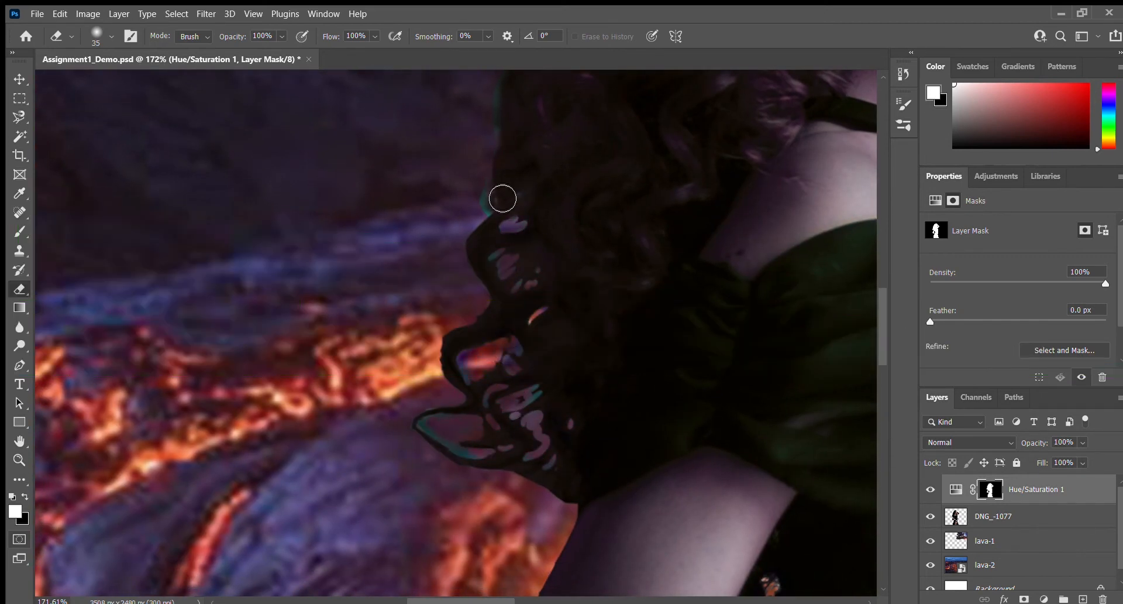
{"action": "scroll", "coordinate": [511, 304], "scroll_direction": "up", "scroll_amount": 5}
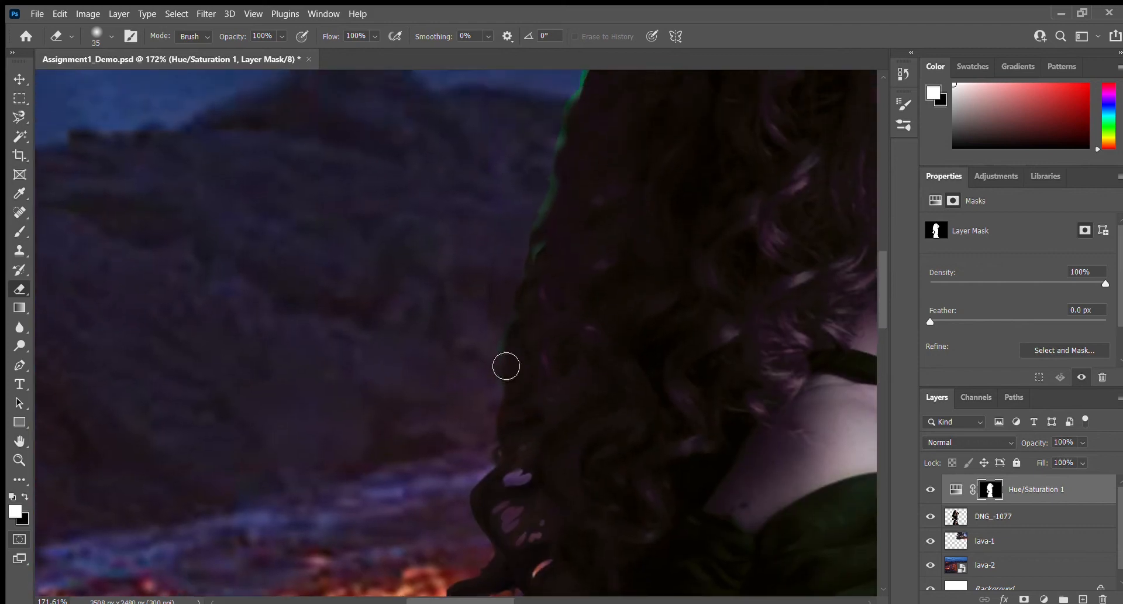
{"action": "scroll", "coordinate": [551, 255], "scroll_direction": "up", "scroll_amount": 6}
{"action": "scroll", "coordinate": [489, 271], "scroll_direction": "right", "scroll_amount": 4}
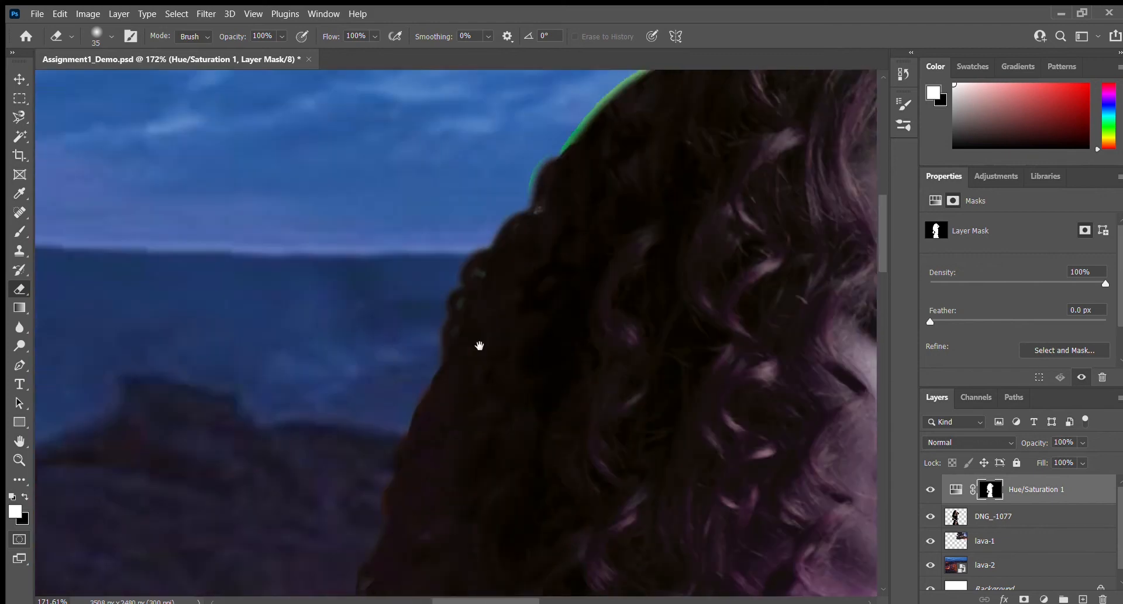
{"action": "left_click_drag", "start_coordinate": [507, 231], "coordinate": [566, 189]}
{"action": "left_click_drag", "start_coordinate": [701, 186], "coordinate": [376, 201]}
{"action": "mouse_move", "coordinate": [778, 526]}
{"action": "left_mouse_down"}
{"action": "mouse_move", "coordinate": [626, 181]}
{"action": "mouse_move", "coordinate": [676, 336]}
{"action": "left_mouse_up"}
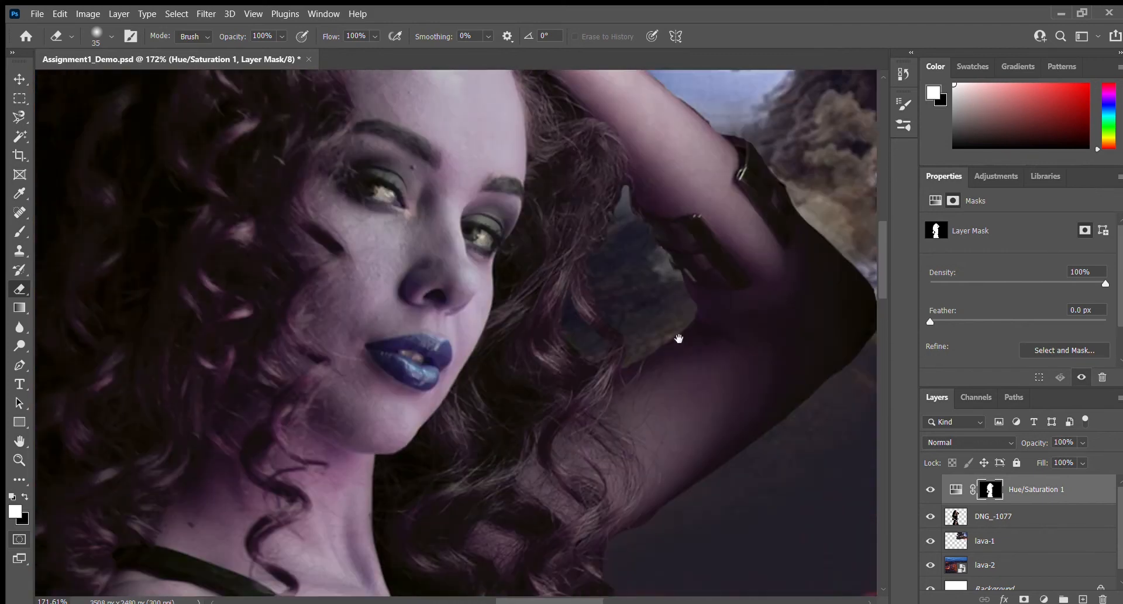
{"action": "left_click_drag", "start_coordinate": [462, 248], "coordinate": [613, 316]}
{"action": "scroll", "coordinate": [613, 315], "scroll_direction": "down", "scroll_amount": 20}
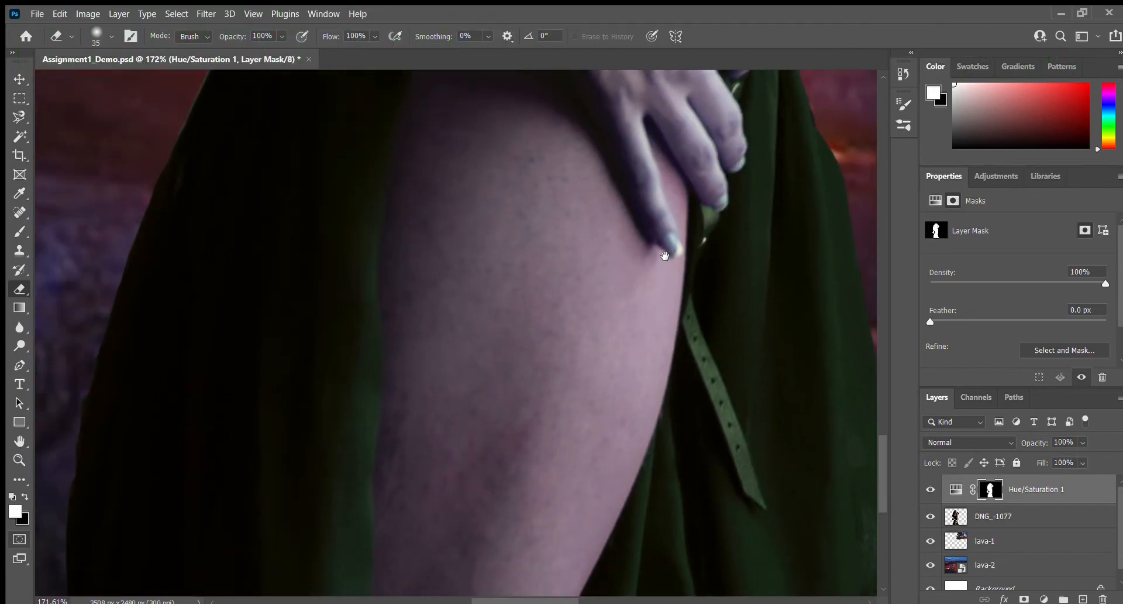
{"action": "key", "text": "ctrl+0"}
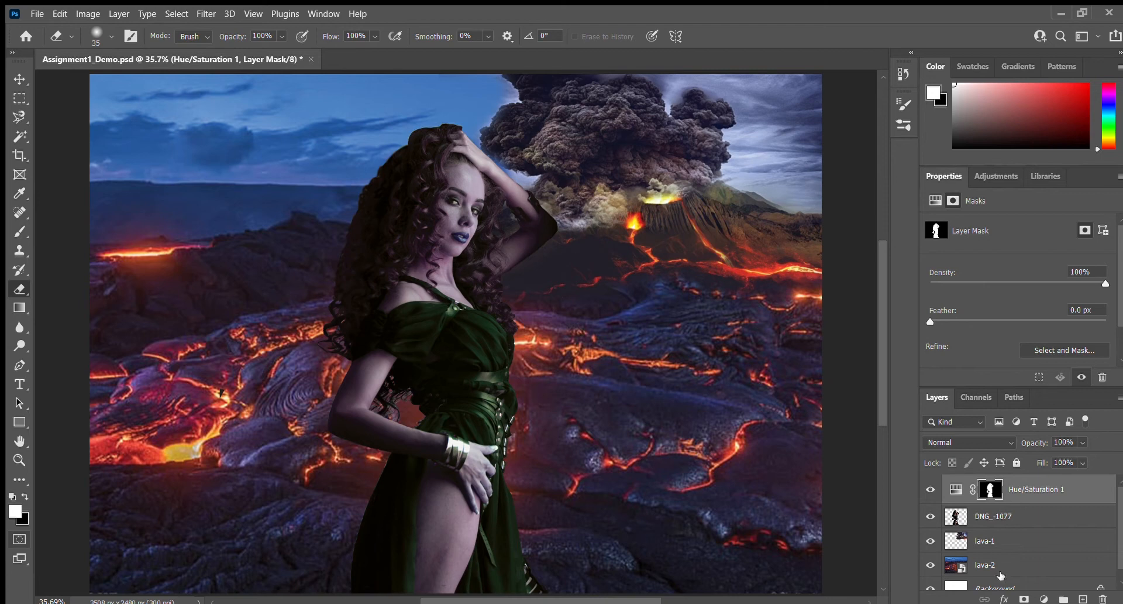
Add a Channel Mixer adjustment layer above Hue/Saturation 1 with Magenta at -82% in the Cyan output channel
{"action": "left_click", "coordinate": [998, 177]}
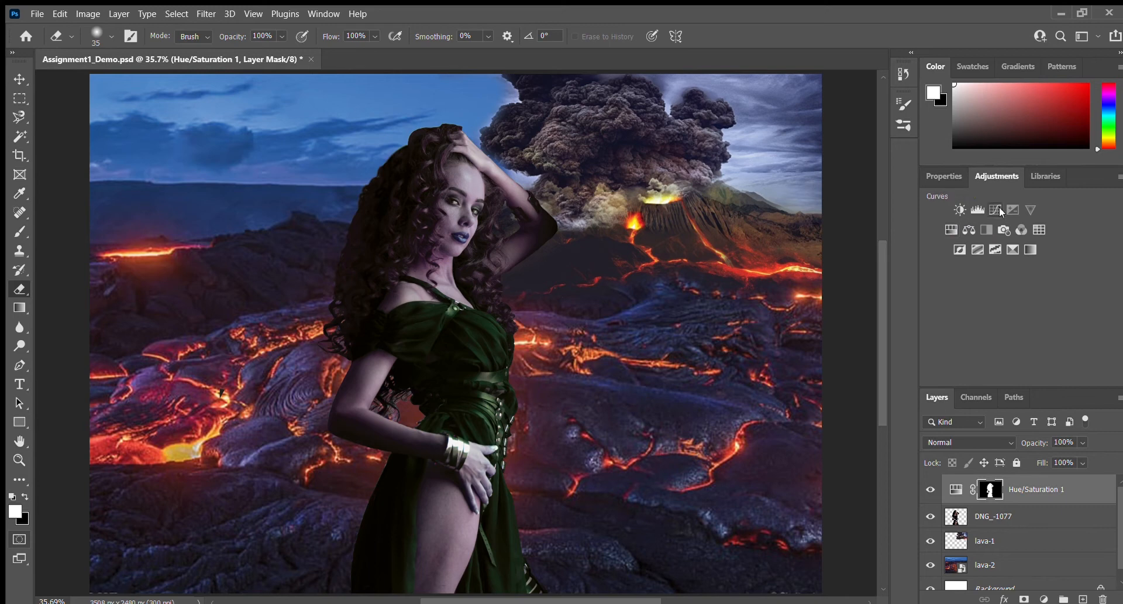
{"action": "left_click", "coordinate": [1020, 230]}
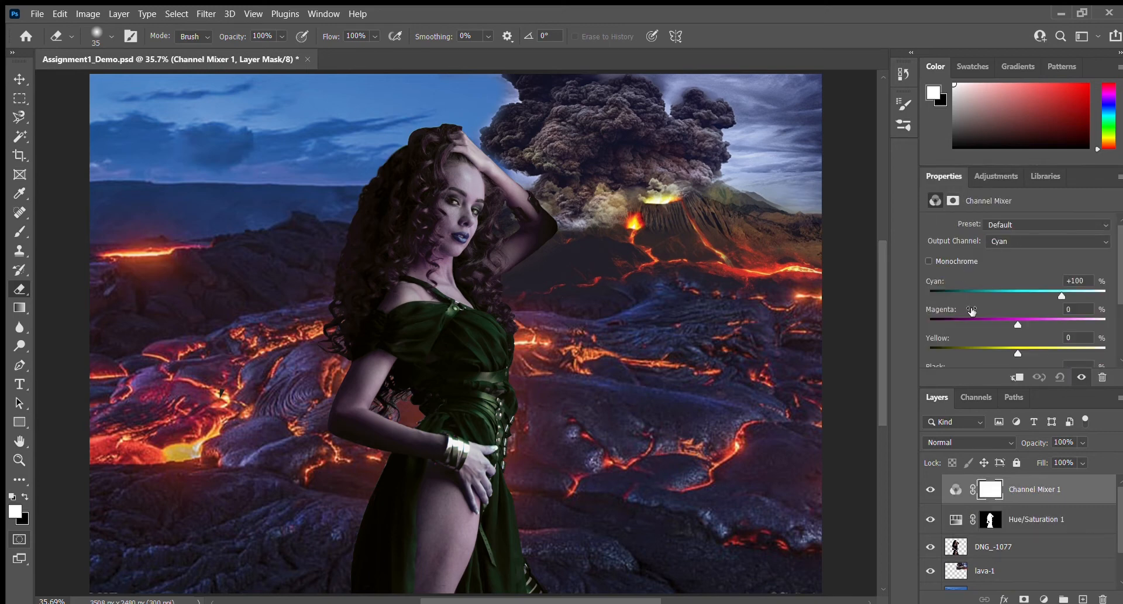
{"action": "left_click_drag", "start_coordinate": [1018, 324], "coordinate": [976, 323]}
Select the transparent area around the woman on DNG_-1077, clear it from the Channel Mixer 1 mask and deselect
{"action": "key", "text": "w"}
{"action": "left_click", "coordinate": [1009, 543]}
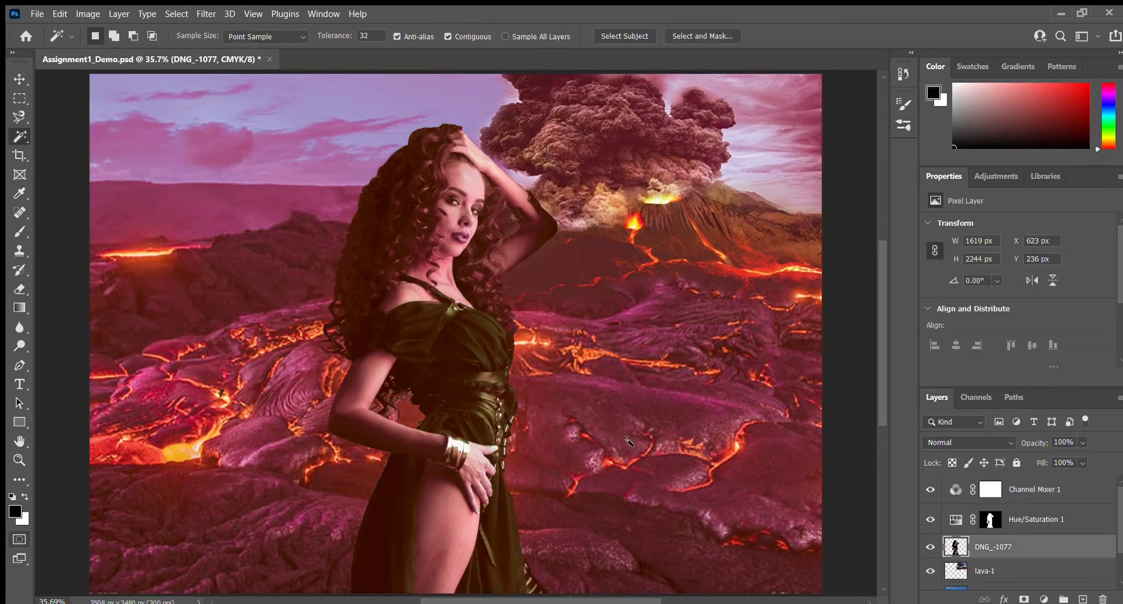
{"action": "left_click", "coordinate": [144, 185]}
{"action": "left_click", "coordinate": [1034, 489]}
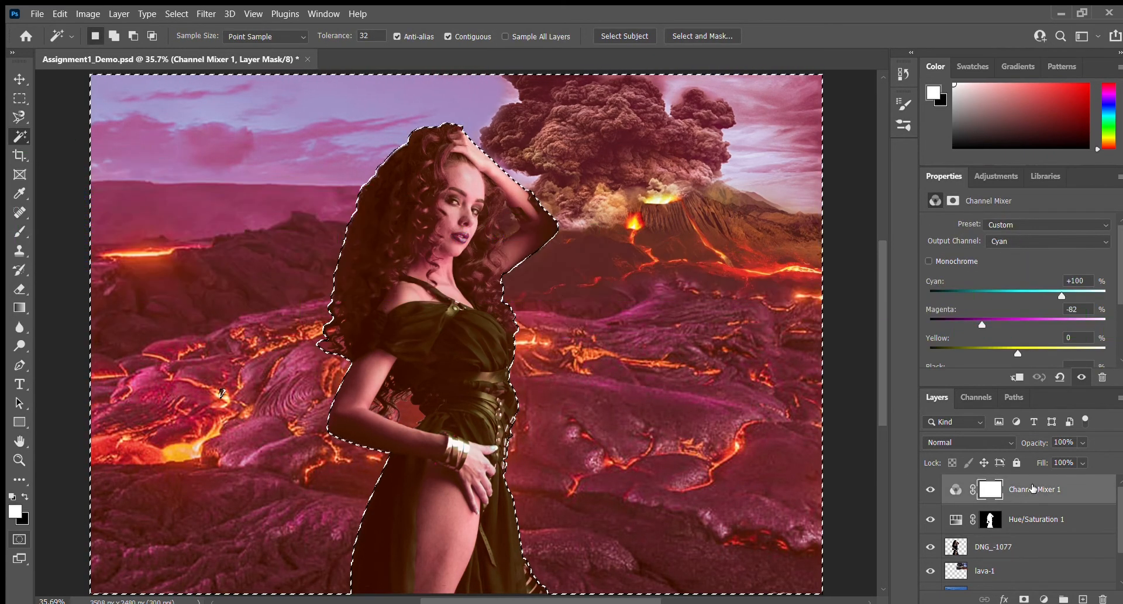
{"action": "key", "text": "Delete"}
{"action": "left_click", "coordinate": [413, 417]}
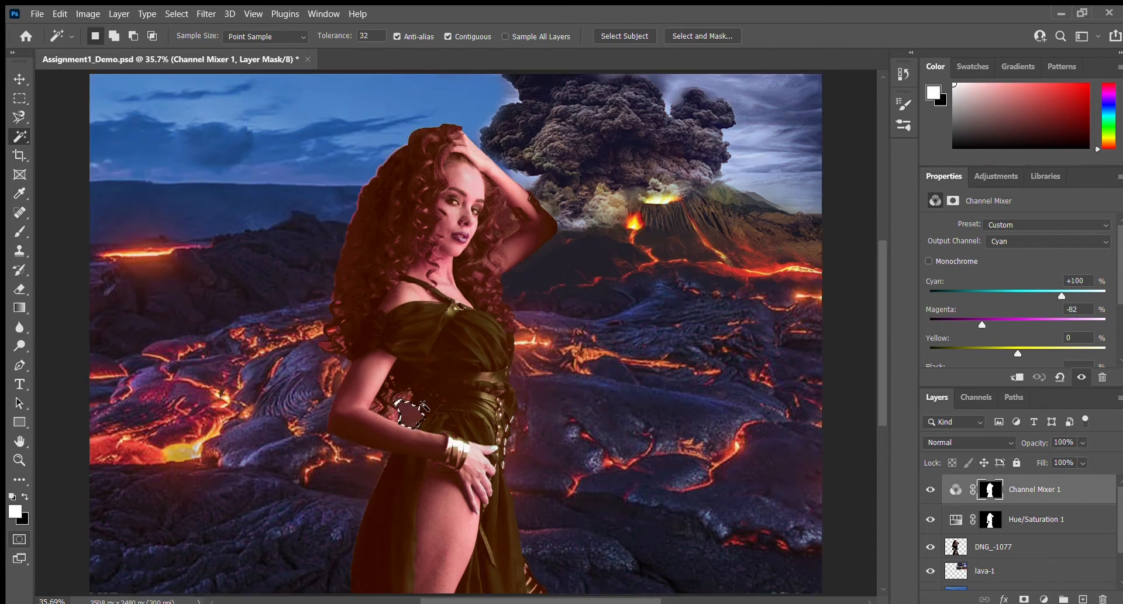
{"action": "key", "text": "e"}
{"action": "key", "text": "ctrl+d"}
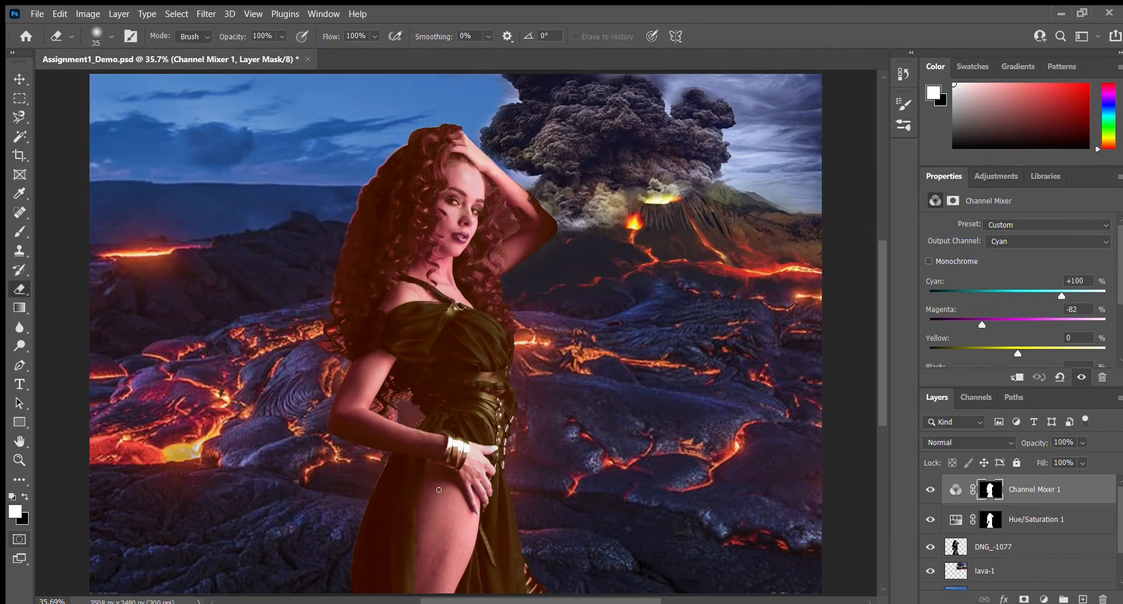
Erase the Channel Mixer 1 mask over her skin and dress with a large soft Eraser, keeping the tint on the hair
{"action": "key", "text": "]"}
{"action": "key", "text": "]"}
{"action": "key", "text": "]"}
{"action": "key", "text": "]"}
{"action": "key", "text": "]"}
{"action": "key", "text": "]"}
{"action": "key", "text": "]"}
{"action": "key", "text": "]"}
{"action": "key", "text": "]"}
{"action": "key", "text": "]"}
{"action": "key", "text": "]"}
{"action": "key", "text": "]"}
{"action": "key", "text": "]"}
{"action": "key", "text": "]"}
{"action": "key", "text": "]"}
{"action": "key", "text": "]"}
{"action": "mouse_move", "coordinate": [456, 493]}
{"action": "left_mouse_down"}
{"action": "mouse_move", "coordinate": [399, 599]}
{"action": "mouse_move", "coordinate": [505, 541]}
{"action": "mouse_move", "coordinate": [369, 494]}
{"action": "mouse_move", "coordinate": [534, 474]}
{"action": "mouse_move", "coordinate": [466, 451]}
{"action": "mouse_move", "coordinate": [510, 421]}
{"action": "mouse_move", "coordinate": [477, 371]}
{"action": "mouse_move", "coordinate": [539, 469]}
{"action": "mouse_move", "coordinate": [451, 368]}
{"action": "mouse_move", "coordinate": [495, 394]}
{"action": "mouse_move", "coordinate": [497, 422]}
{"action": "mouse_move", "coordinate": [411, 426]}
{"action": "mouse_move", "coordinate": [399, 344]}
{"action": "mouse_move", "coordinate": [378, 427]}
{"action": "mouse_move", "coordinate": [349, 427]}
{"action": "mouse_move", "coordinate": [379, 432]}
{"action": "mouse_move", "coordinate": [359, 415]}
{"action": "mouse_move", "coordinate": [424, 298]}
{"action": "mouse_move", "coordinate": [460, 280]}
{"action": "mouse_move", "coordinate": [439, 275]}
{"action": "mouse_move", "coordinate": [401, 338]}
{"action": "mouse_move", "coordinate": [449, 284]}
{"action": "mouse_move", "coordinate": [470, 219]}
{"action": "mouse_move", "coordinate": [468, 188]}
{"action": "mouse_move", "coordinate": [479, 237]}
{"action": "mouse_move", "coordinate": [458, 280]}
{"action": "mouse_move", "coordinate": [527, 257]}
{"action": "mouse_move", "coordinate": [561, 231]}
{"action": "mouse_move", "coordinate": [485, 150]}
{"action": "left_mouse_up"}
Refine the Channel Mixer 1 mask where the hair meets the face and raised arm, reducing the Eraser to 60 px
{"action": "key", "text": "["}
{"action": "key", "text": "["}
{"action": "key", "text": "["}
{"action": "key", "text": "p"}
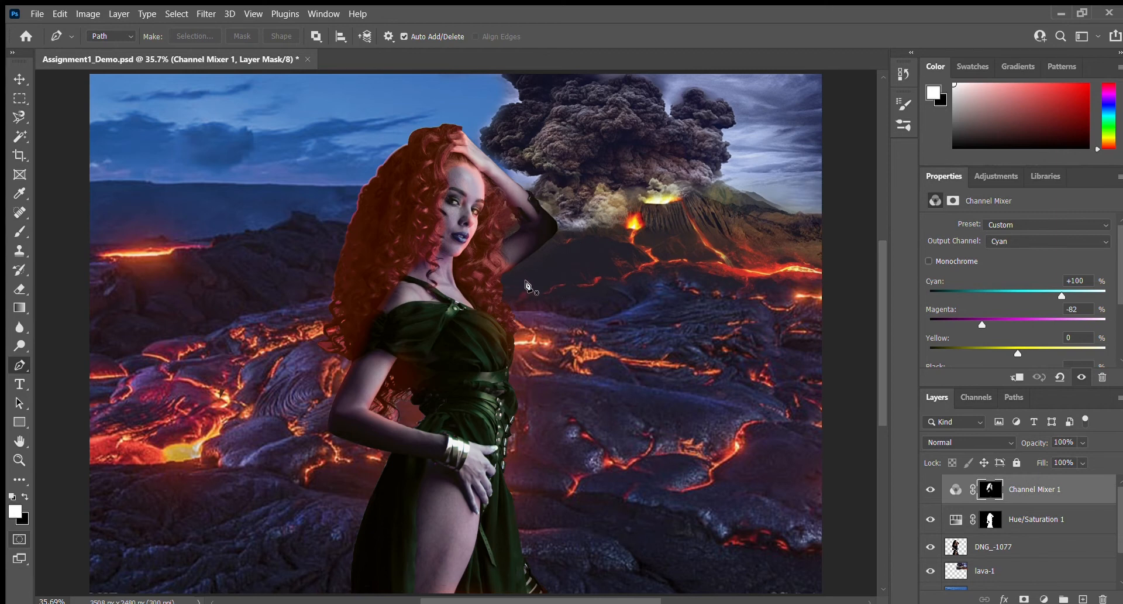
{"action": "key", "text": "e"}
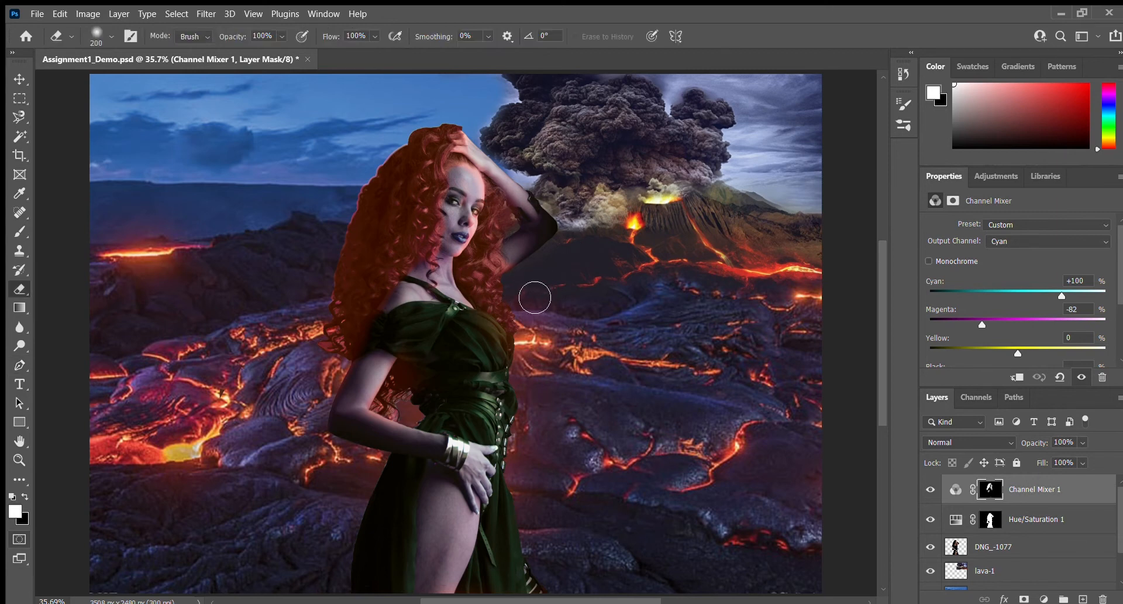
{"action": "key", "text": "bracketleft"}
{"action": "key", "text": "bracketleft"}
{"action": "key", "text": "bracketleft"}
{"action": "key", "text": "bracketleft"}
{"action": "key", "text": "bracketleft"}
{"action": "left_click", "coordinate": [1067, 490]}
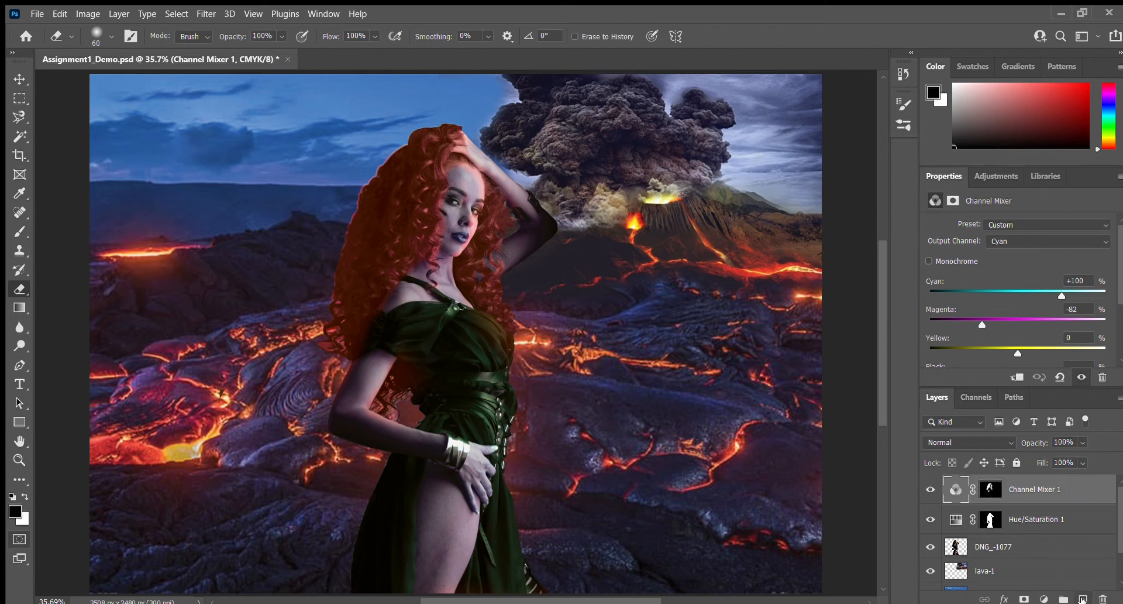
{"action": "left_click", "coordinate": [1081, 598]}
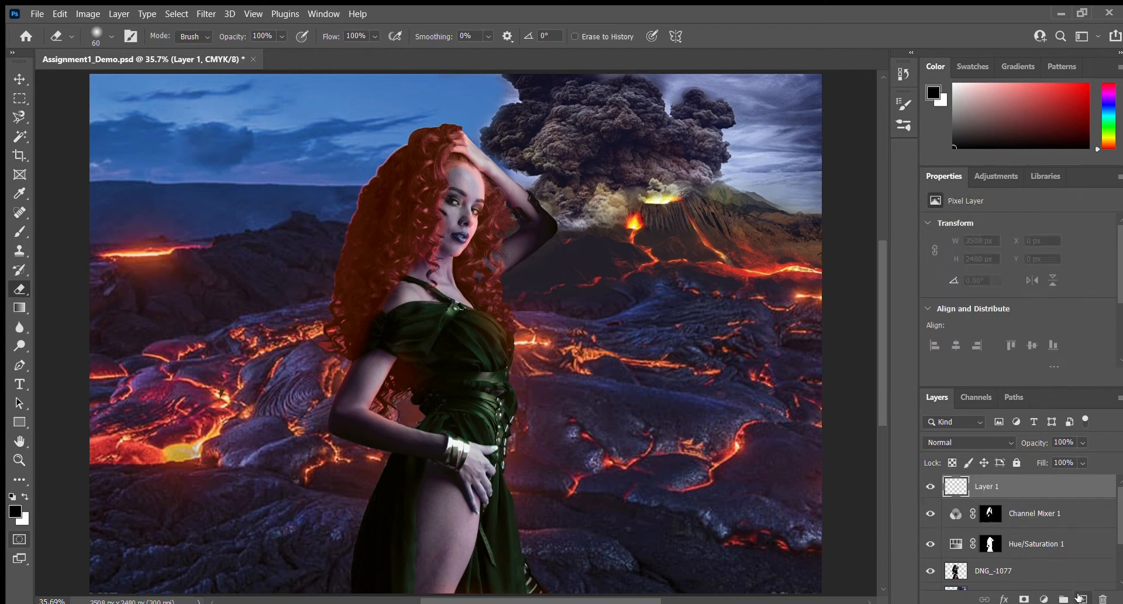
{"action": "key", "text": "ctrl+z"}
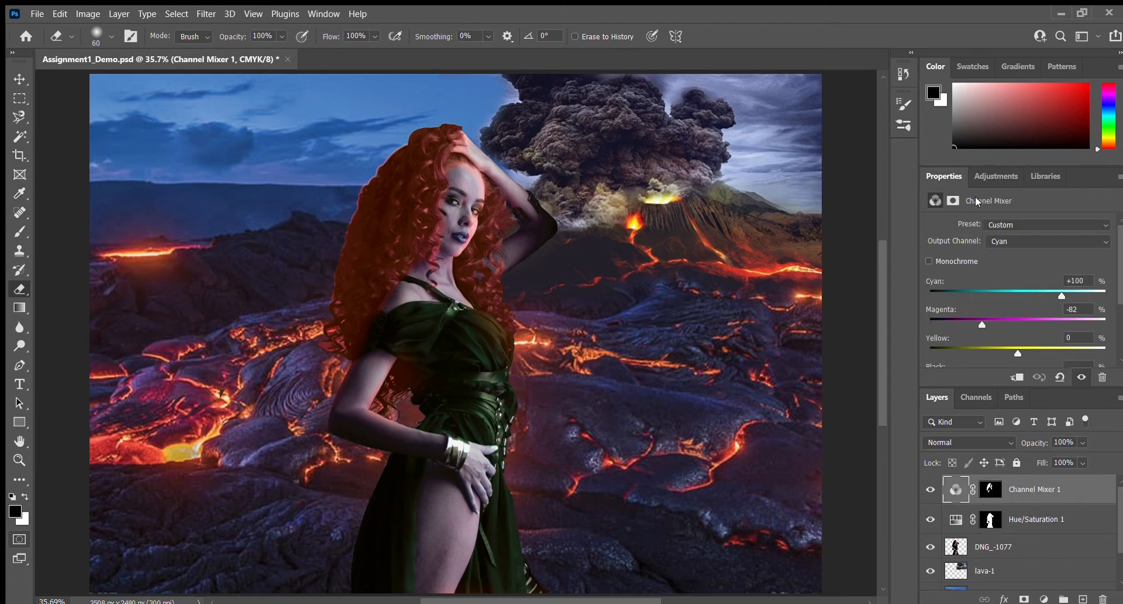
Add a Curves adjustment layer above Channel Mixer 1 and shape its CMYK curve into a contrast-boosting S
{"action": "left_click", "coordinate": [995, 176]}
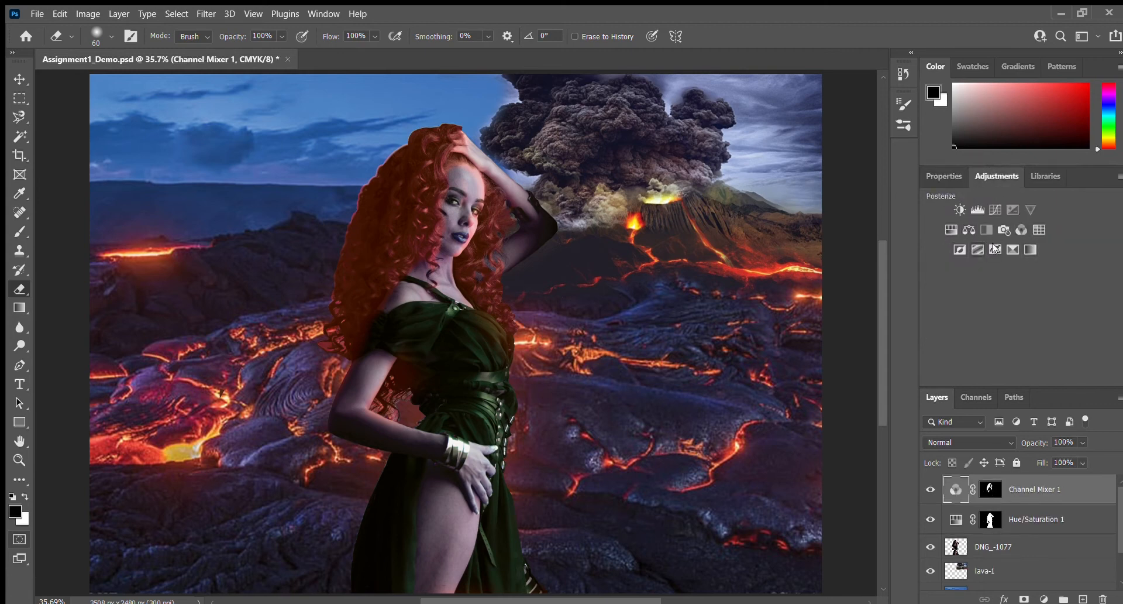
{"action": "left_click", "coordinate": [994, 209]}
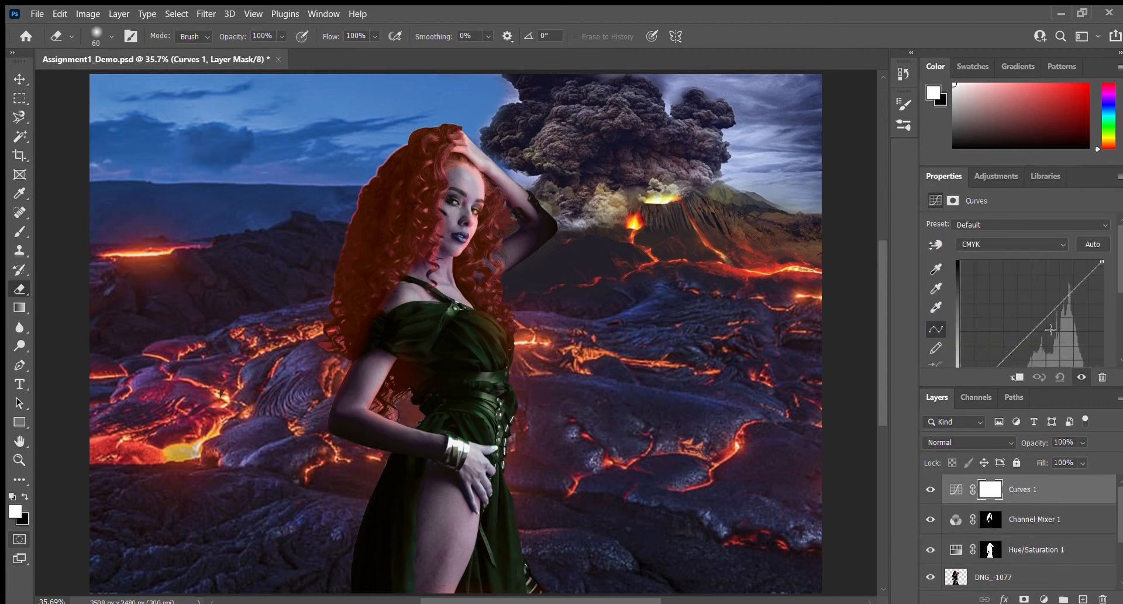
{"action": "left_click_drag", "start_coordinate": [1073, 299], "coordinate": [1064, 289]}
{"action": "left_click_drag", "start_coordinate": [1006, 345], "coordinate": [1021, 355]}
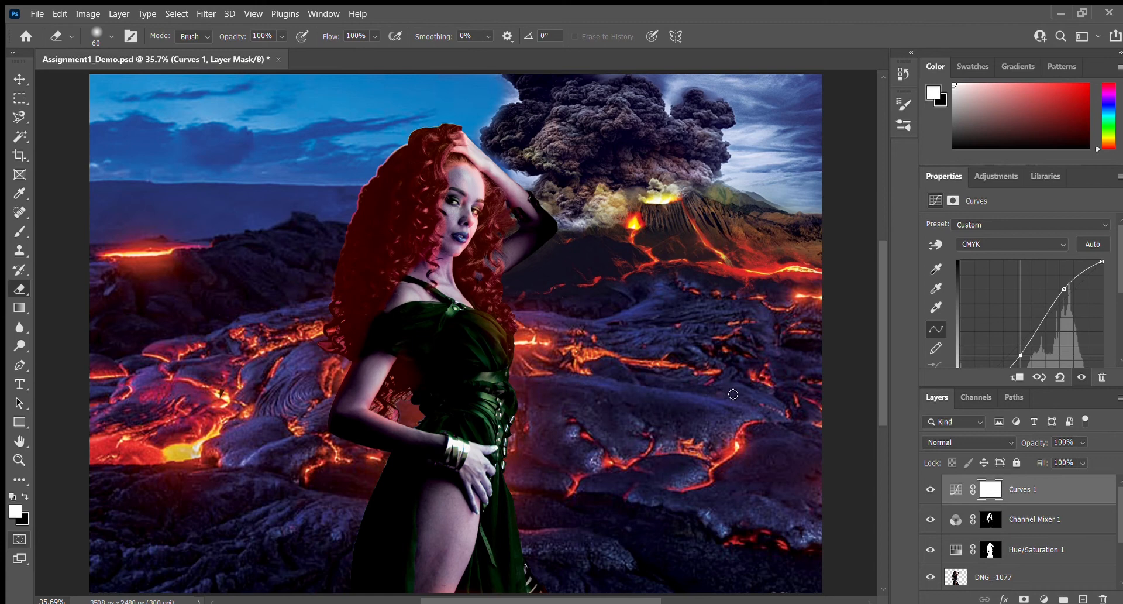
Clean up the outer hair edge on the Channel Mixer 1 and Hue/Saturation 1 masks with a 100 px Eraser
{"action": "key", "text": "alt+bracketleft"}
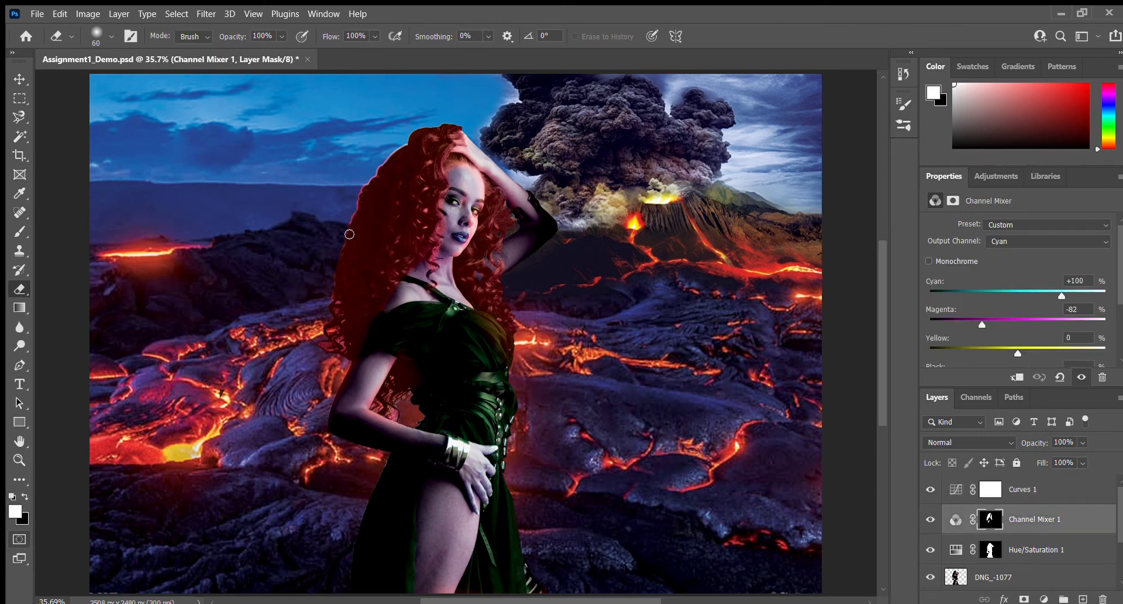
{"action": "key", "text": "bracketright"}
{"action": "key", "text": "bracketright"}
{"action": "key", "text": "bracketright"}
{"action": "key", "text": "bracketright"}
{"action": "key", "text": "alt+bracketleft"}
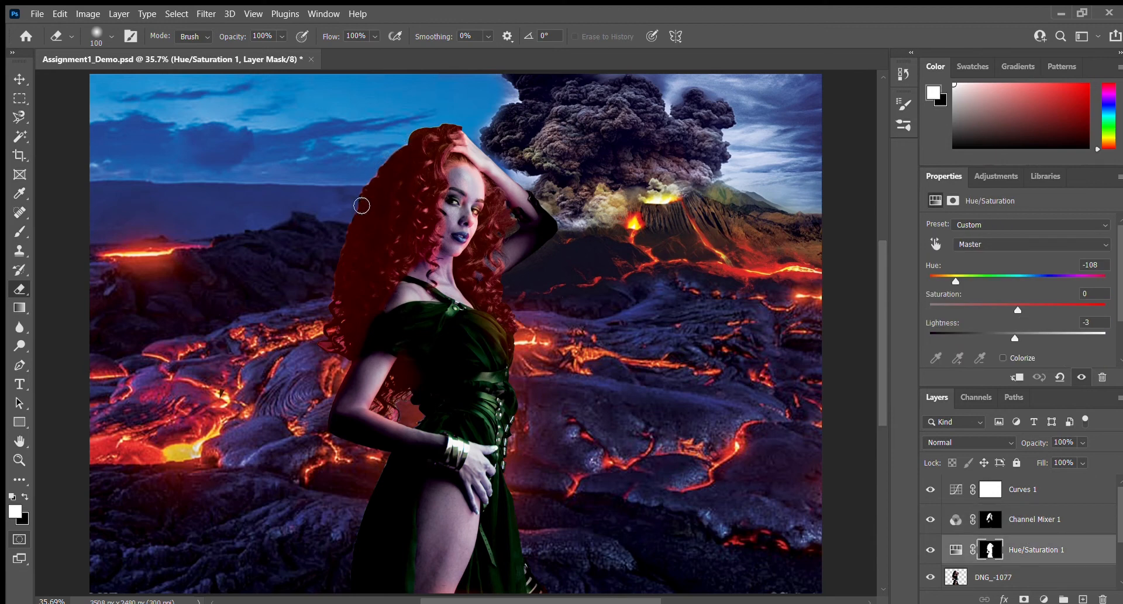
{"action": "left_click", "coordinate": [1028, 517]}
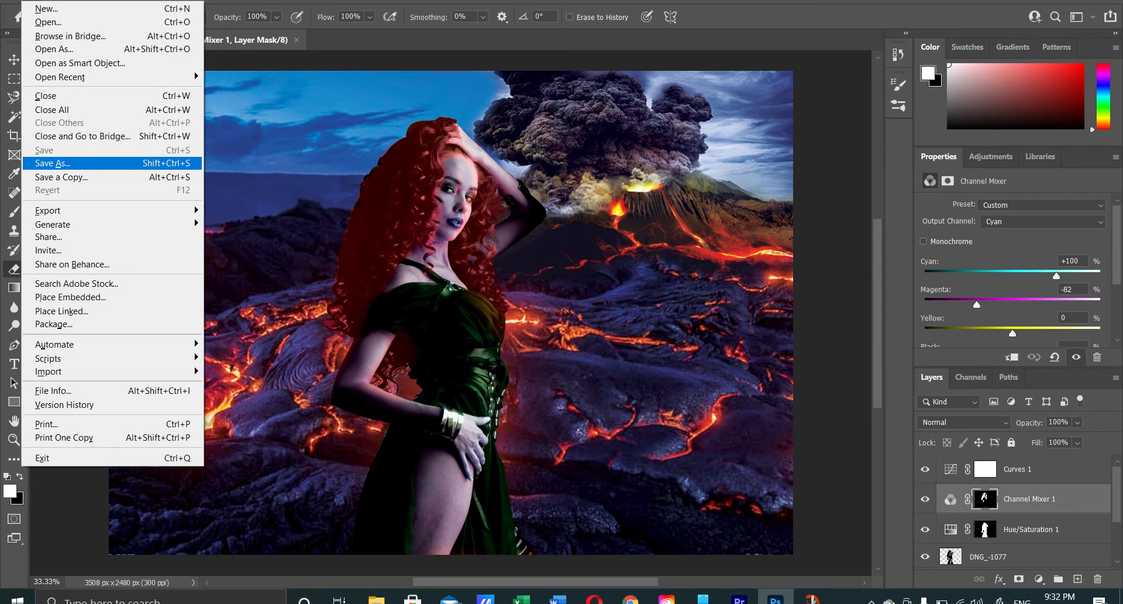
Save the layered Assignment1_Demo document and open the Export As settings to export the composite as a JPG
{"action": "left_click", "coordinate": [52, 163]}
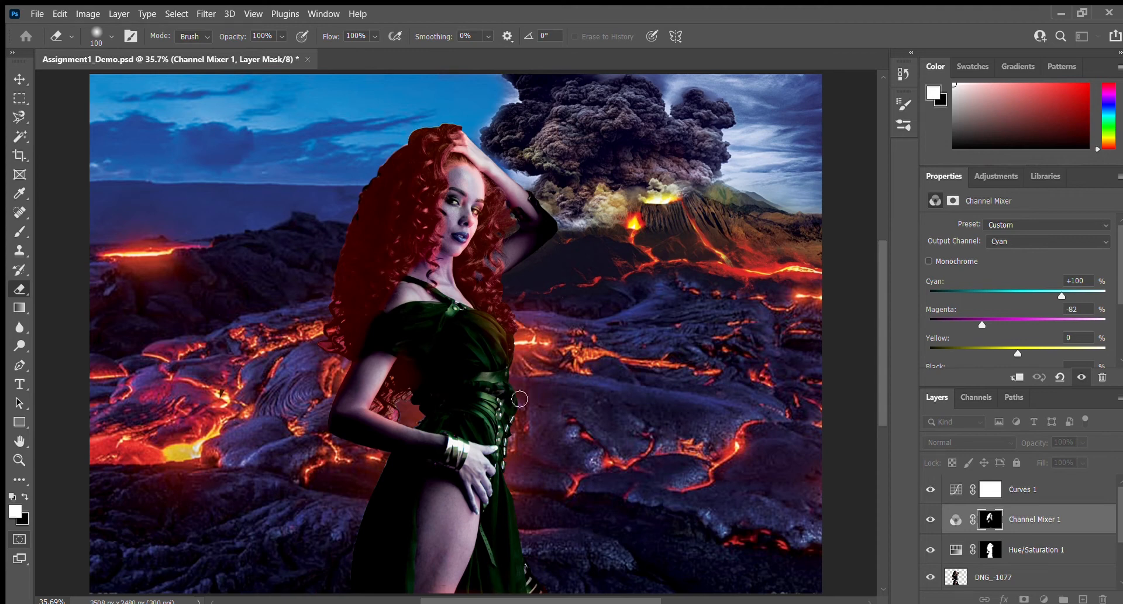
{"action": "key", "text": "ctrl+s"}
{"action": "left_click", "coordinate": [37, 13]}
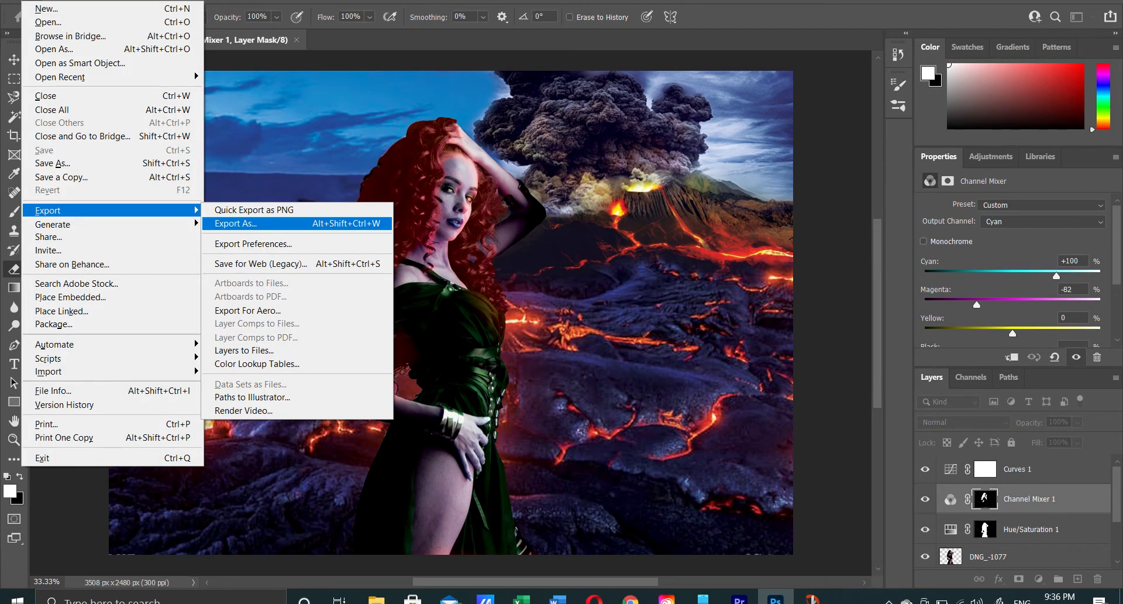
{"action": "left_click", "coordinate": [236, 223]}
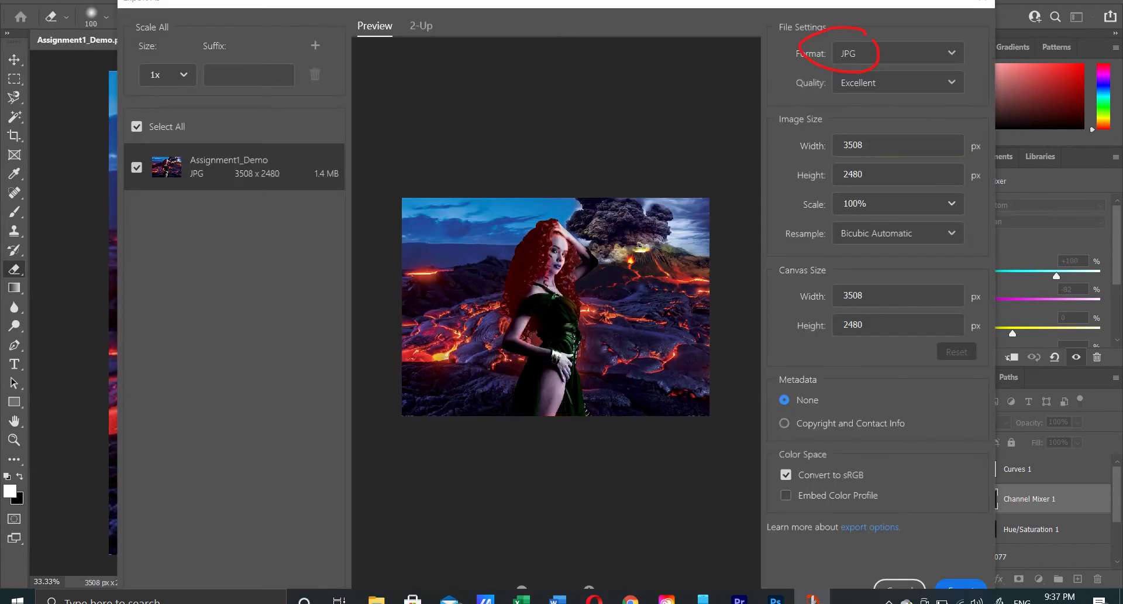